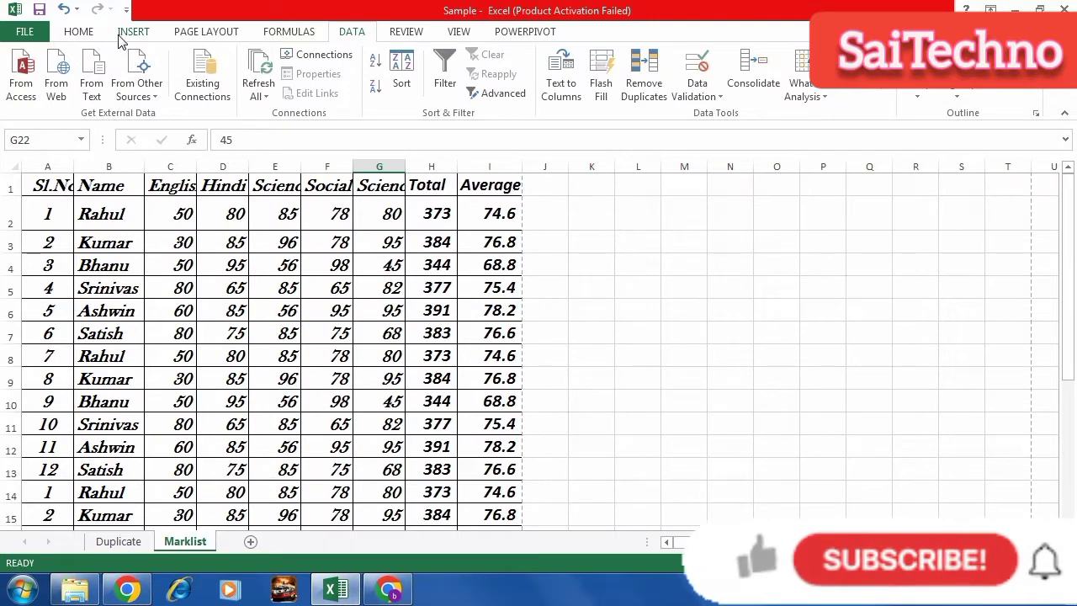
Bring up the Insert ribbon tab for the Marklist sheet.
left_click(114, 35)
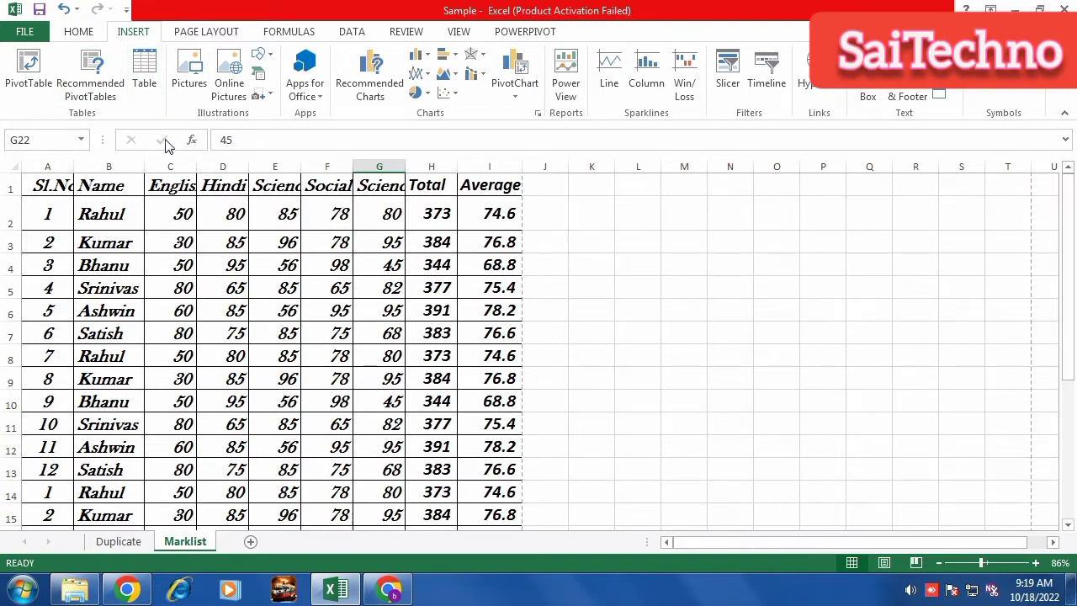
Widen columns C, D and E so English and Science fit, then select the marks data from A1.
left_click_drag(248, 165, 249, 166)
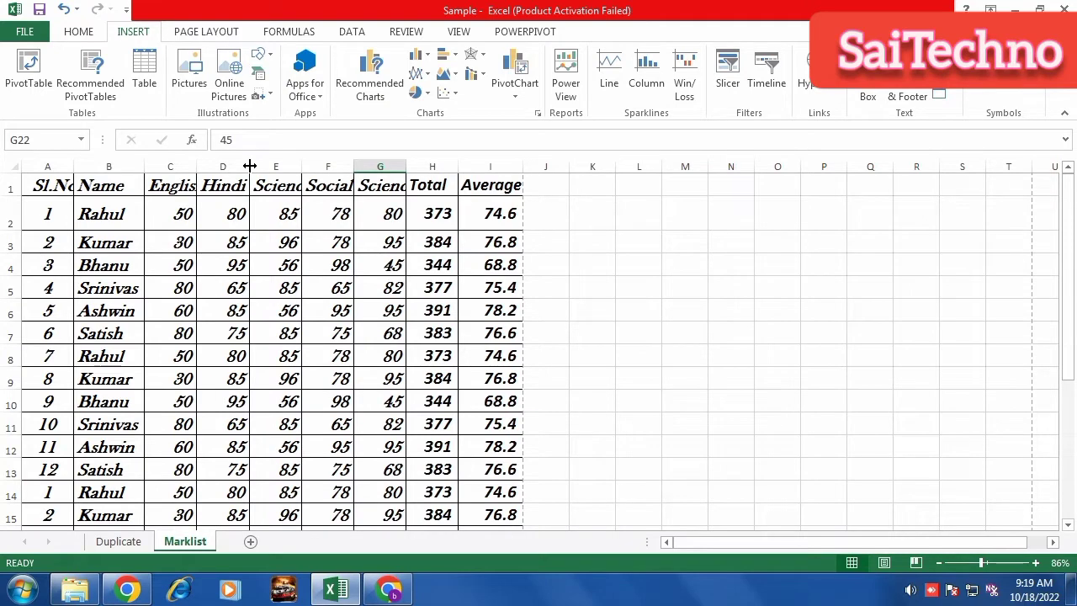
left_click_drag(196, 166, 209, 167)
left_click(243, 288)
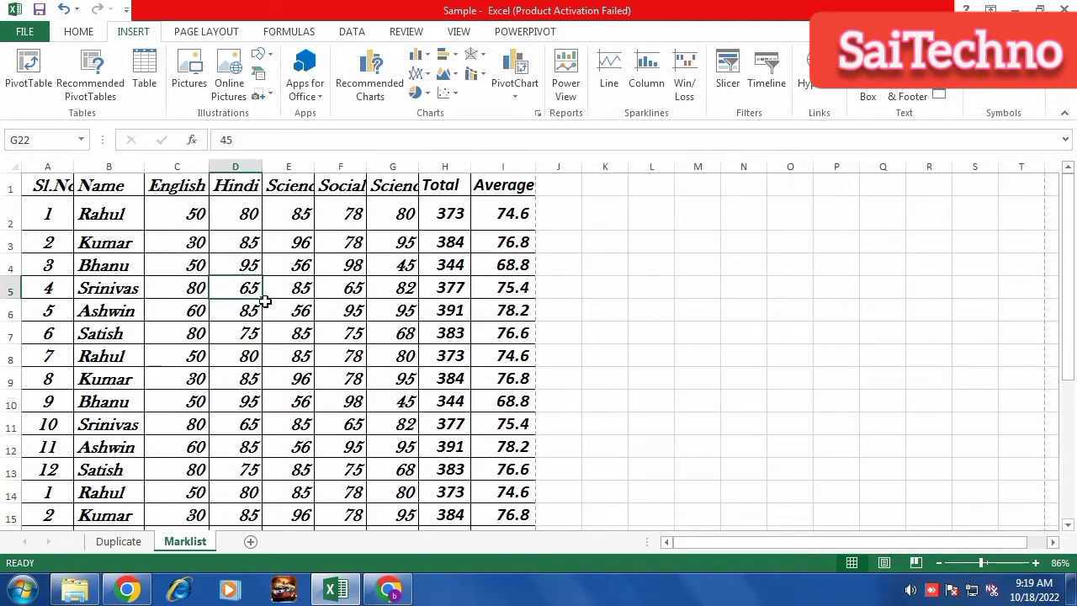
left_click(77, 33)
left_click(138, 33)
left_click_drag(314, 168, 318, 168)
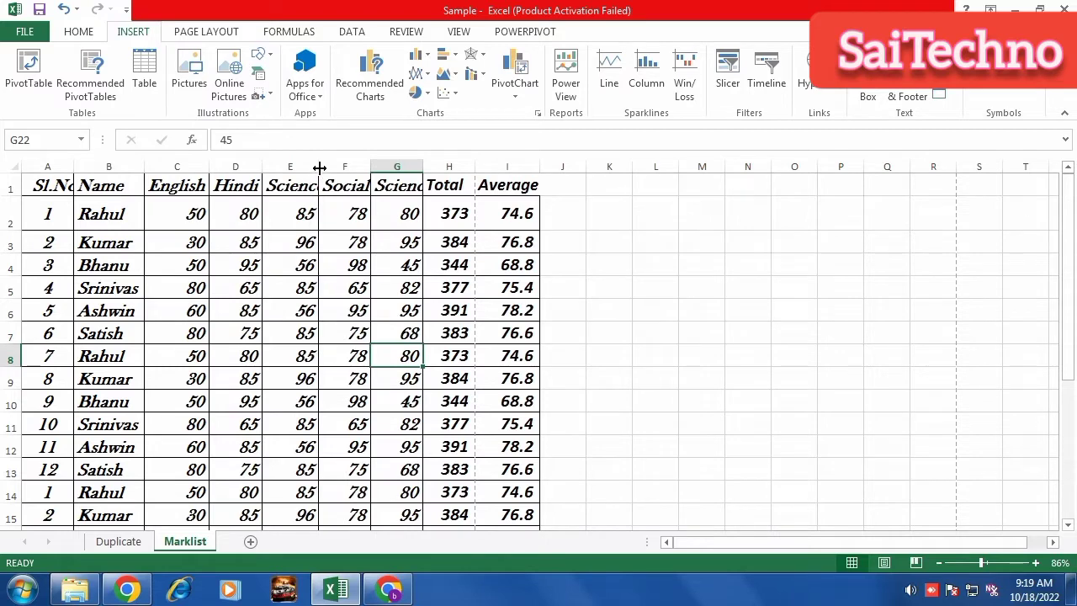
left_click_drag(320, 167, 438, 171)
left_click_drag(60, 188, 547, 511)
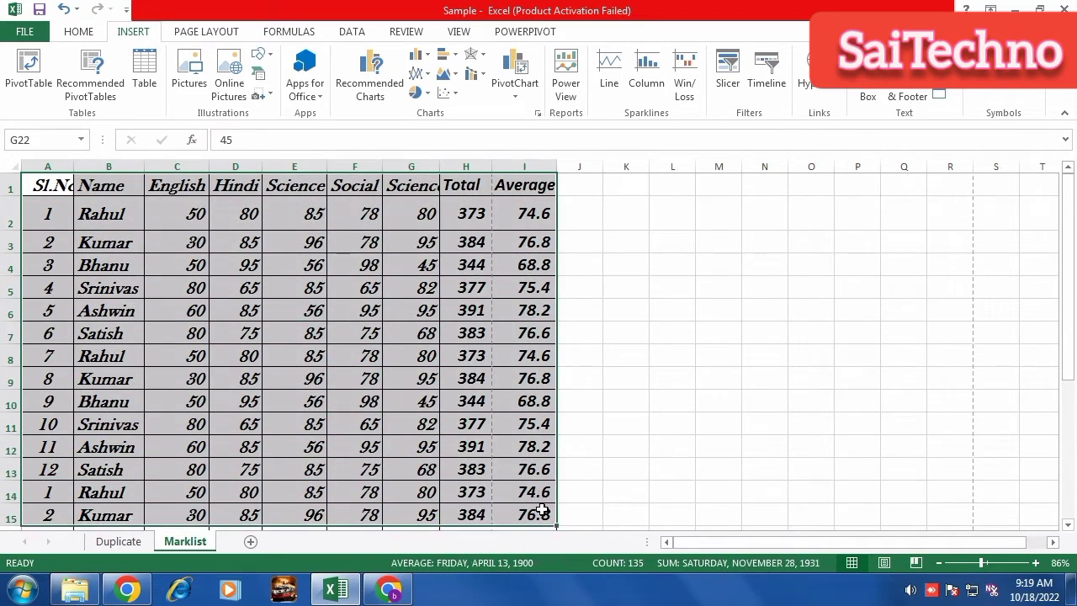
left_click(144, 69)
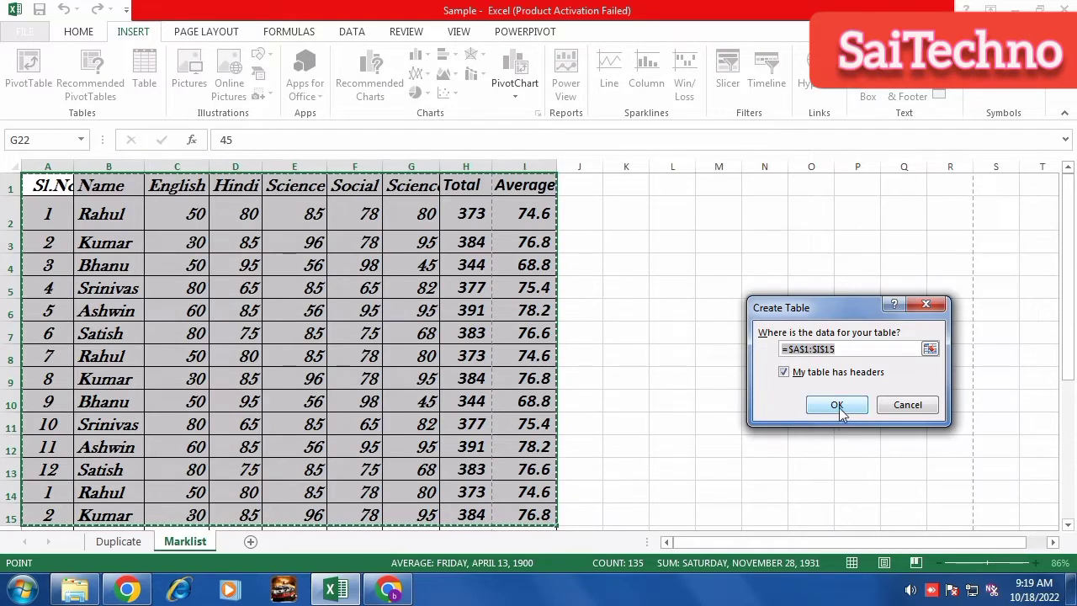
left_click(837, 406)
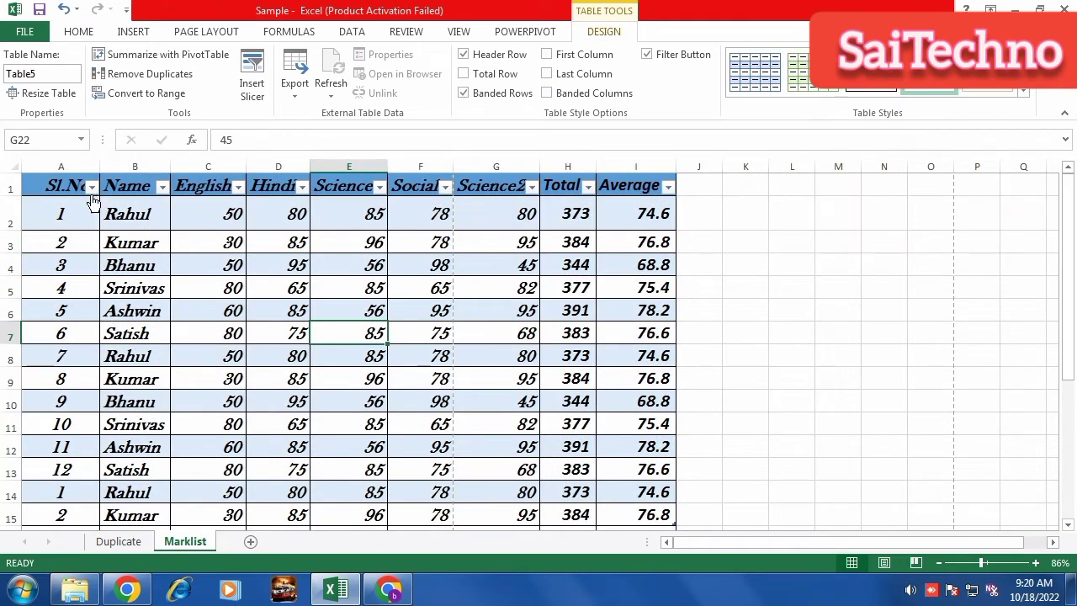
left_click(91, 187)
left_click(91, 187)
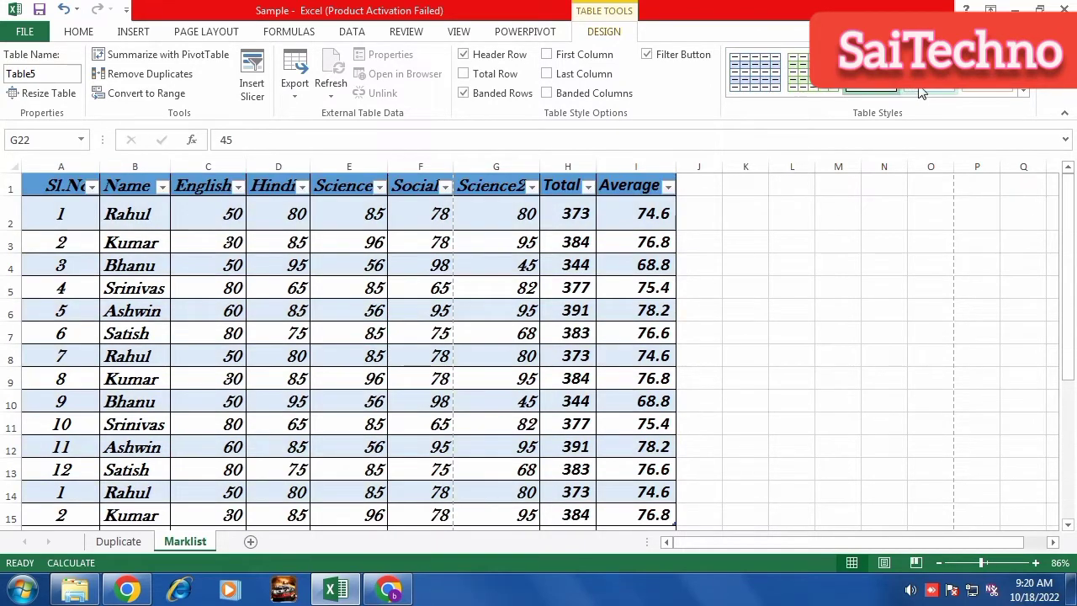
left_click(1023, 90)
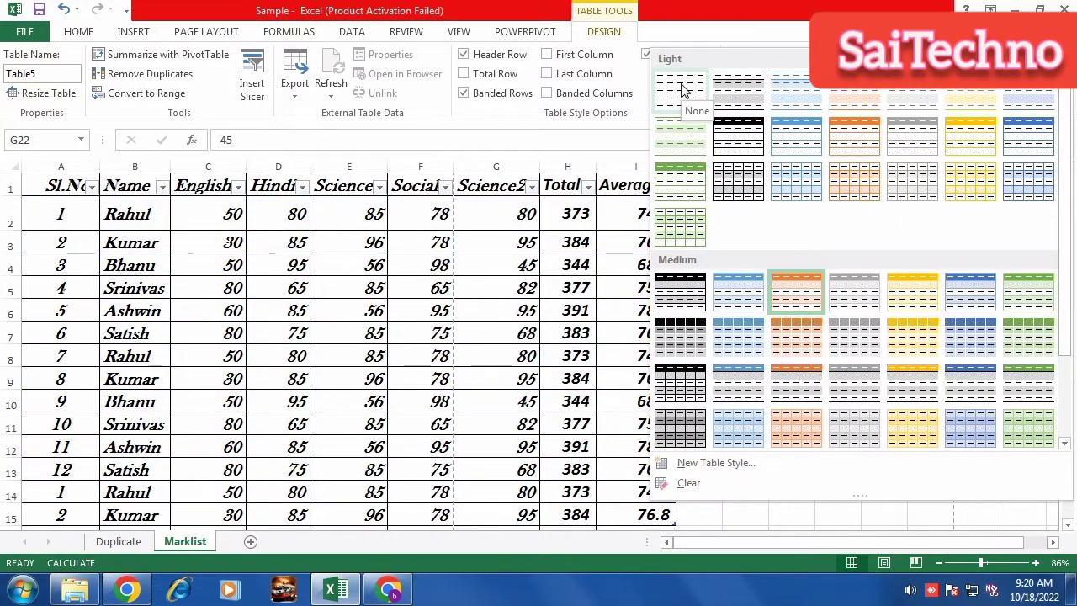
left_click(683, 90)
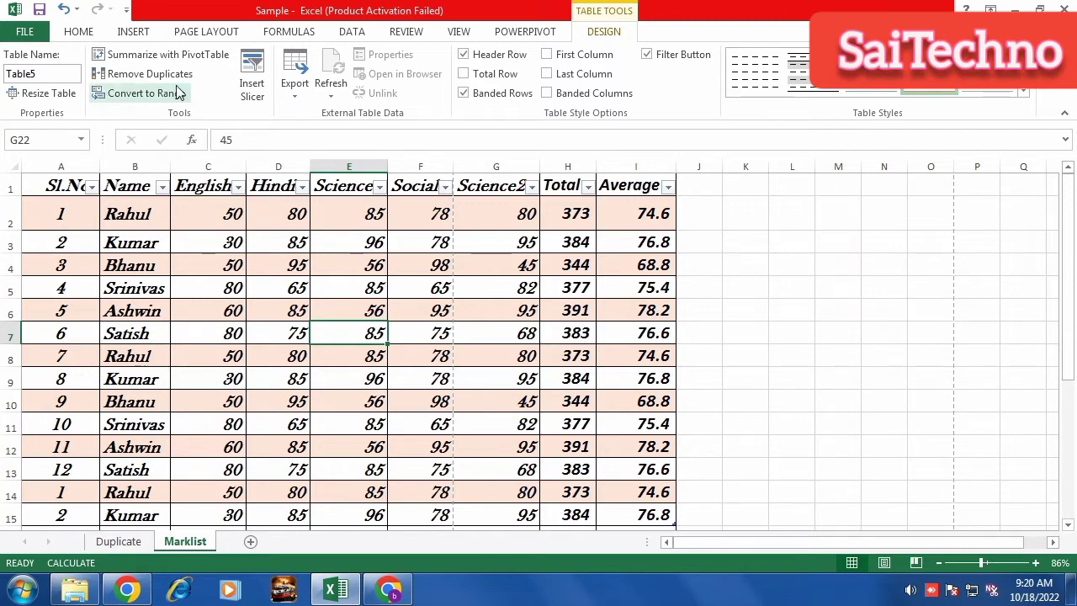
left_click(130, 34)
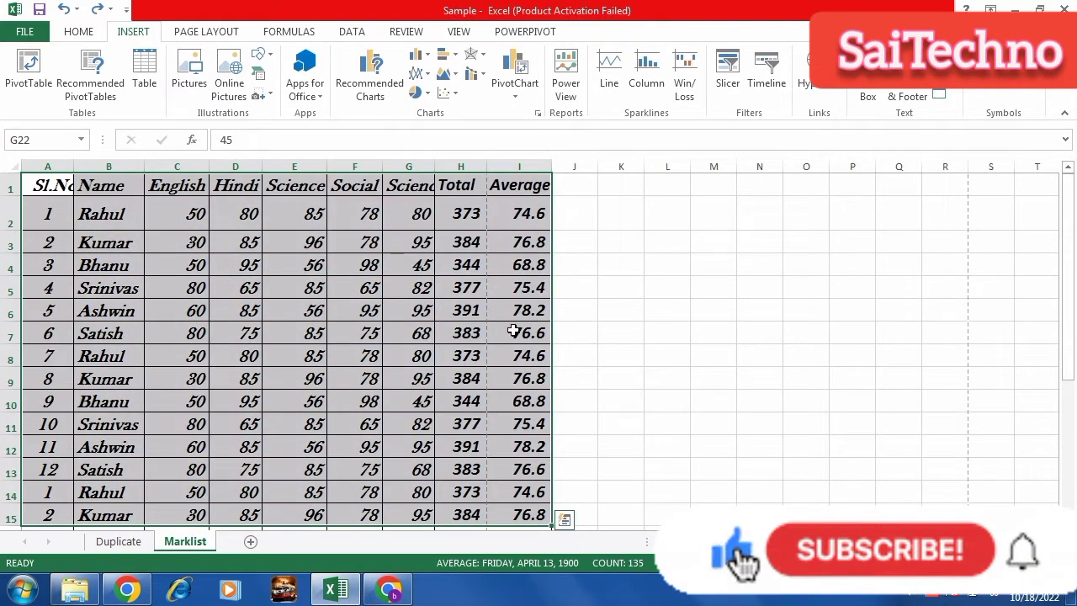
left_click(704, 334)
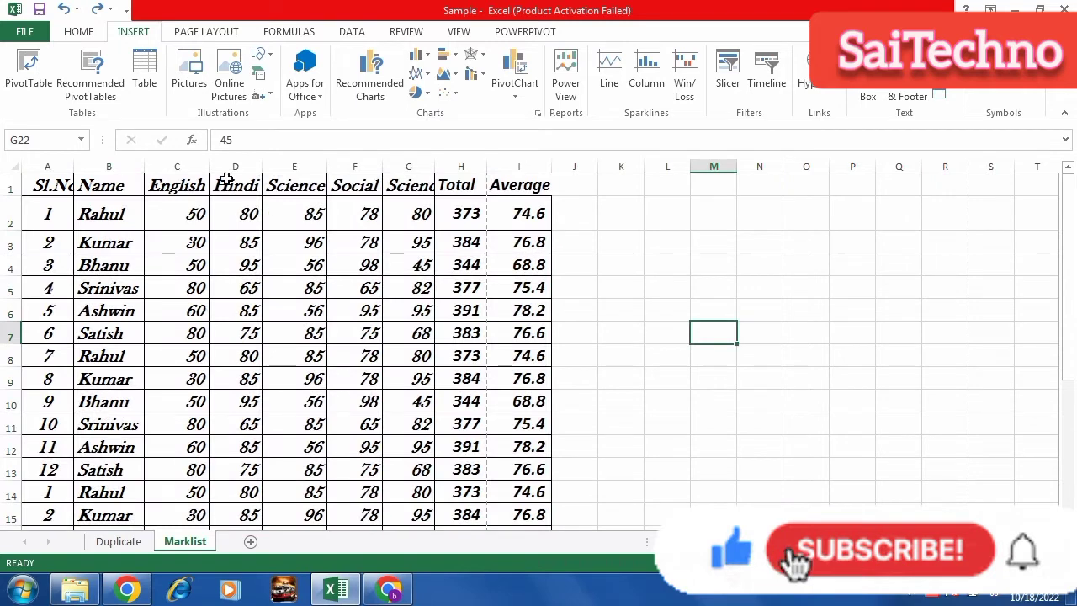
left_click(184, 80)
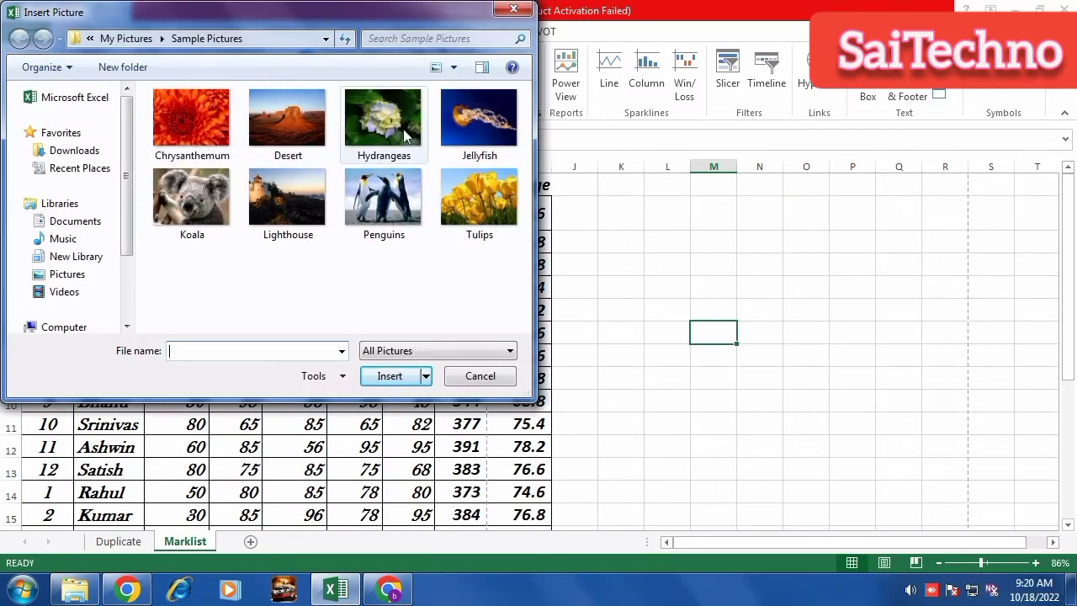
left_click(385, 201)
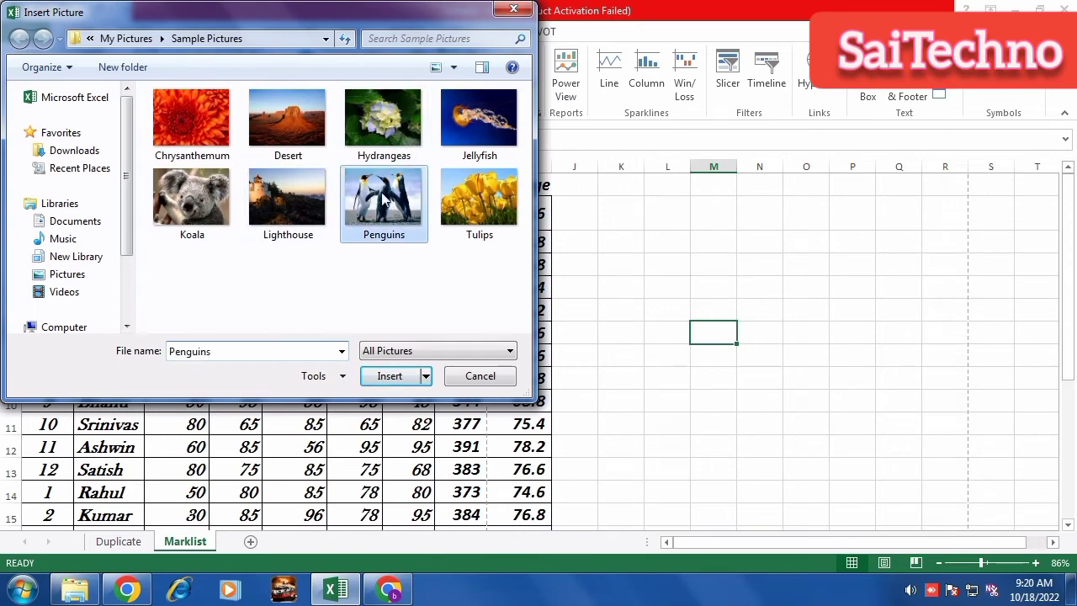
left_click(390, 376)
left_click_drag(721, 363, 459, 188)
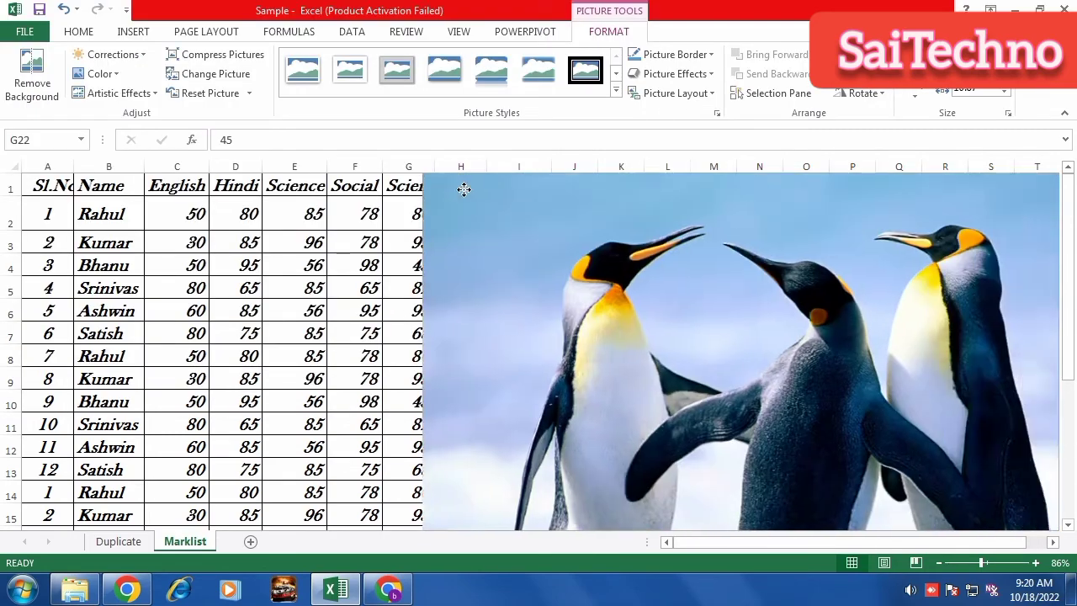
left_click_drag(779, 262, 377, 159)
left_click_drag(784, 188, 520, 189)
left_click_drag(877, 195, 530, 480)
left_click_drag(383, 483, 897, 165)
left_click_drag(478, 483, 808, 215)
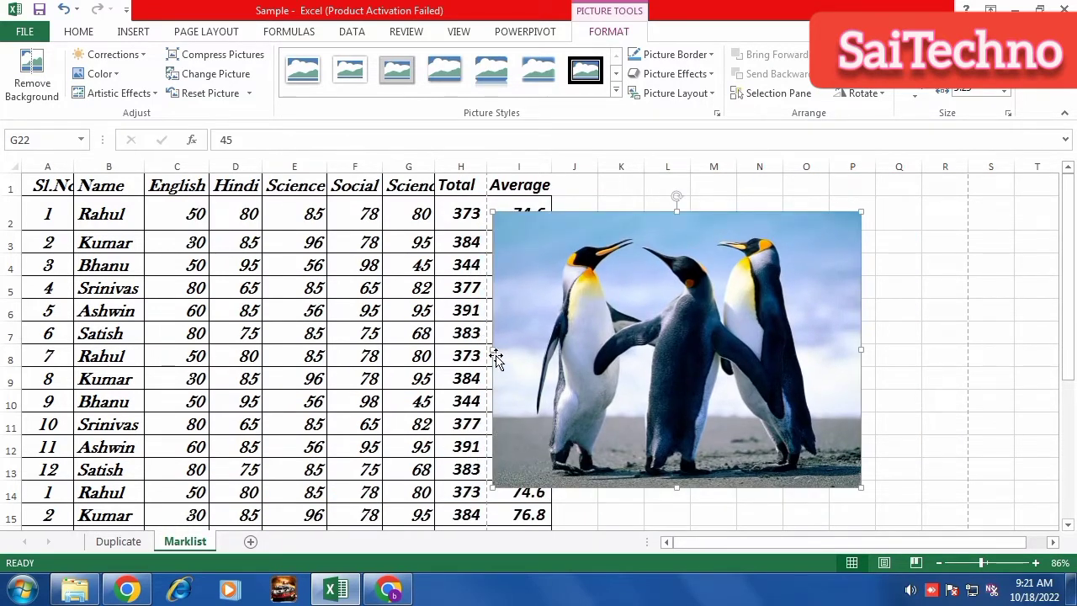
left_click_drag(494, 348, 639, 348)
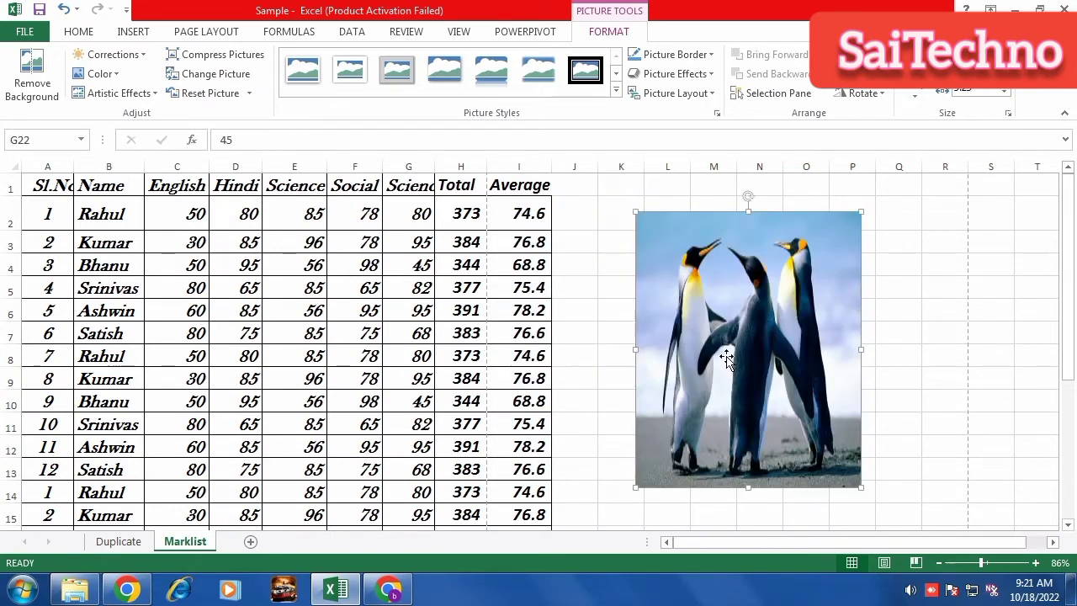
key("Delete")
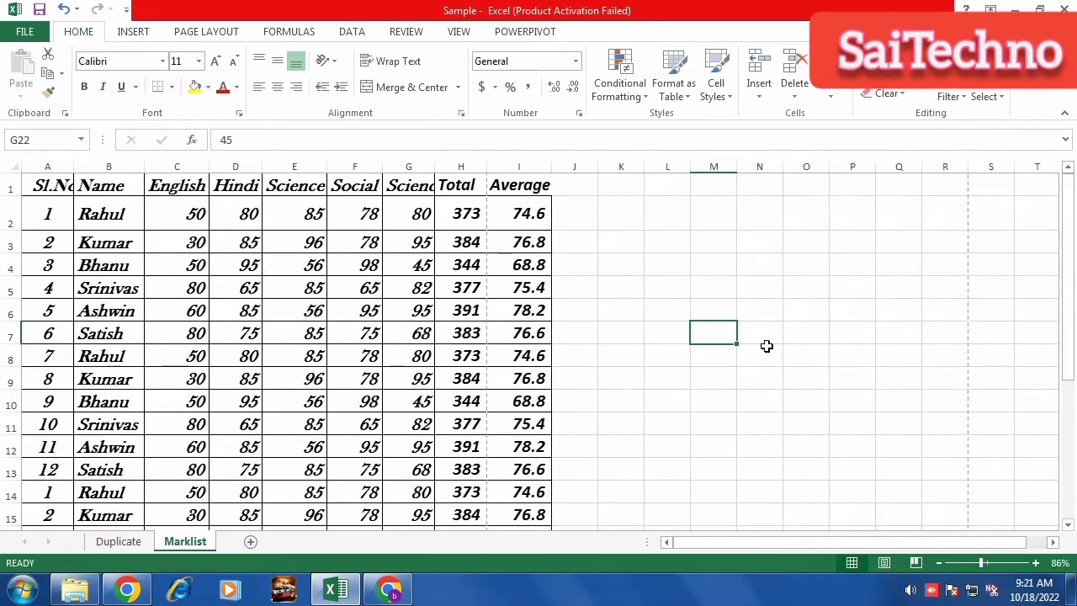
left_click(151, 37)
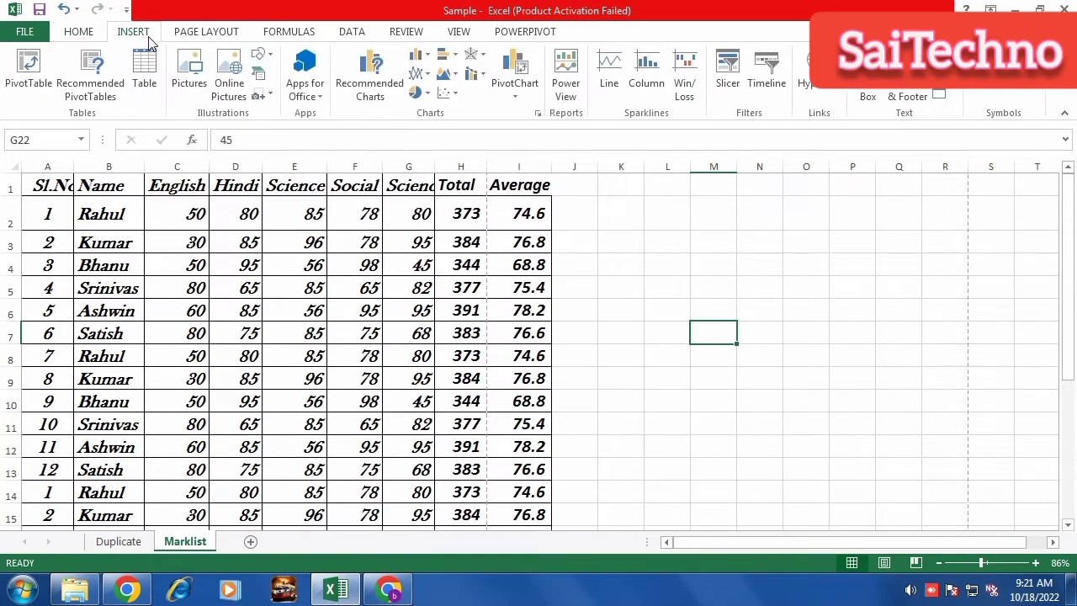
left_click(226, 80)
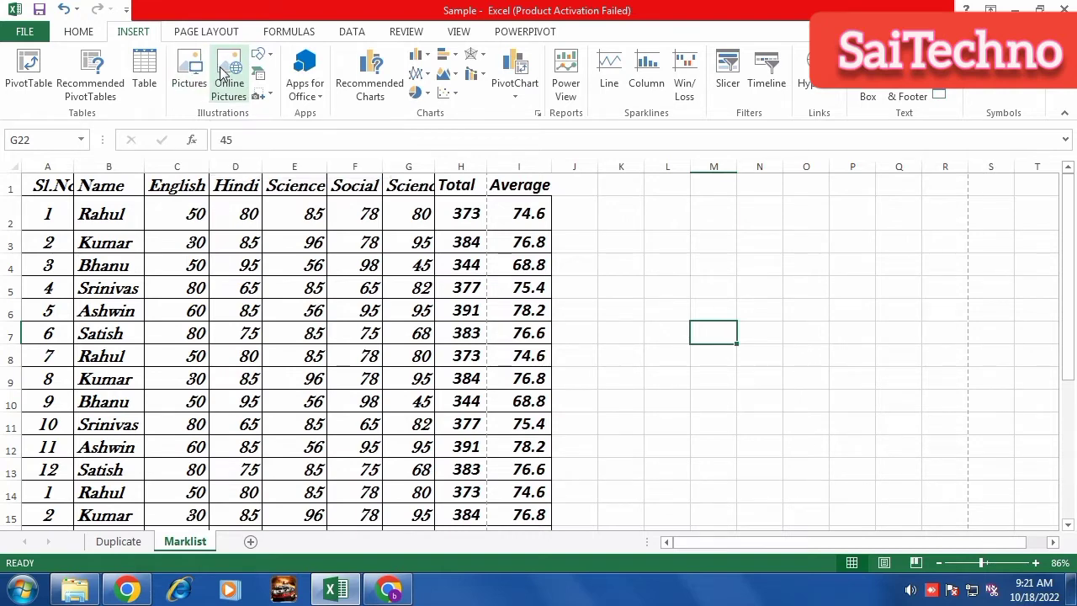
left_click(224, 74)
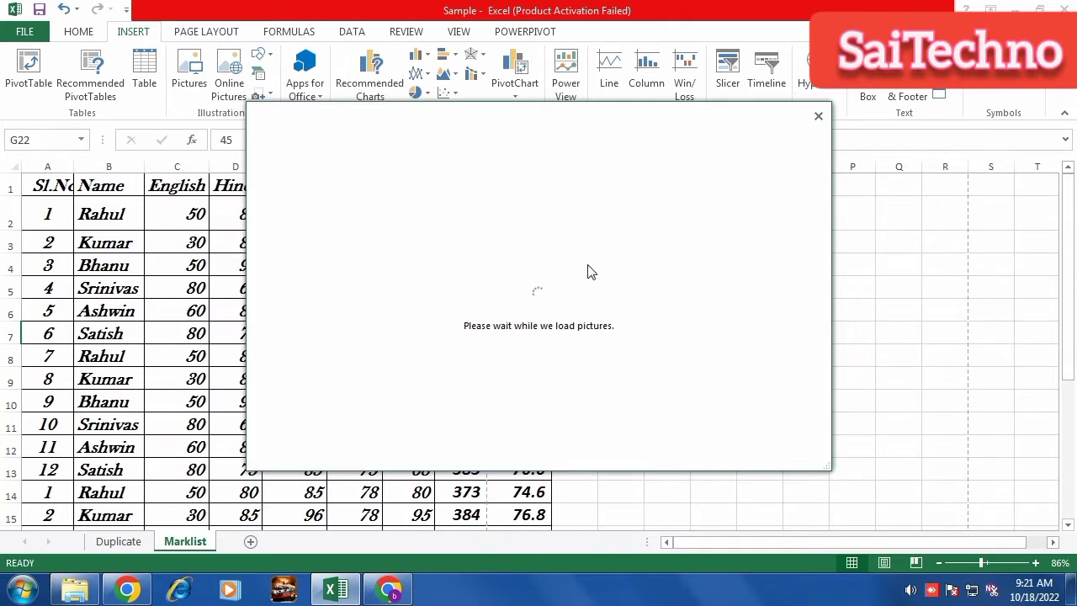
left_click(821, 118)
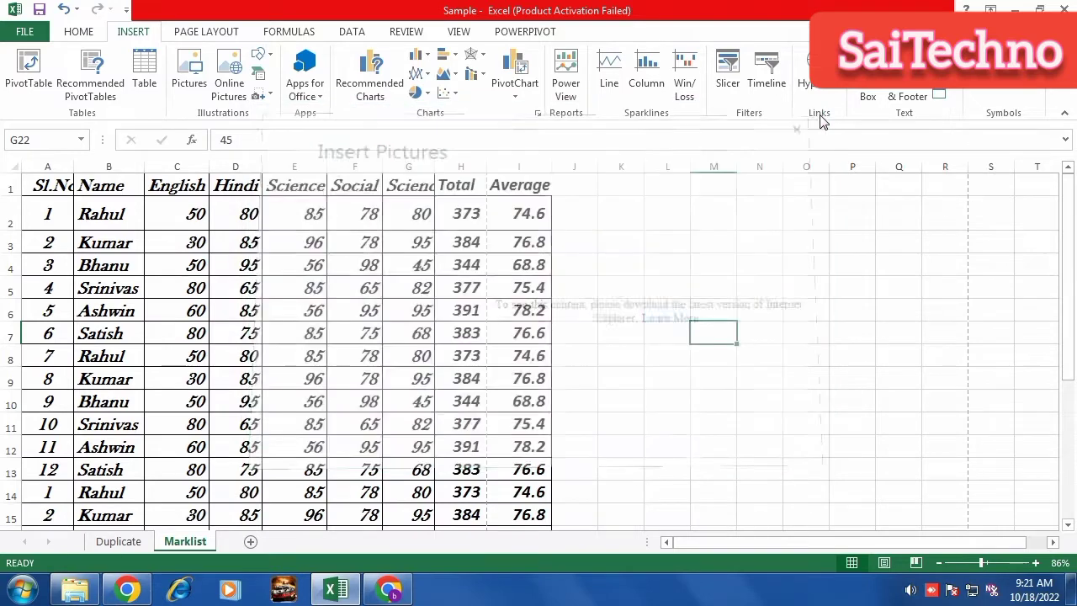
Draw a pentagon shape to the right of the marks table.
left_click(261, 57)
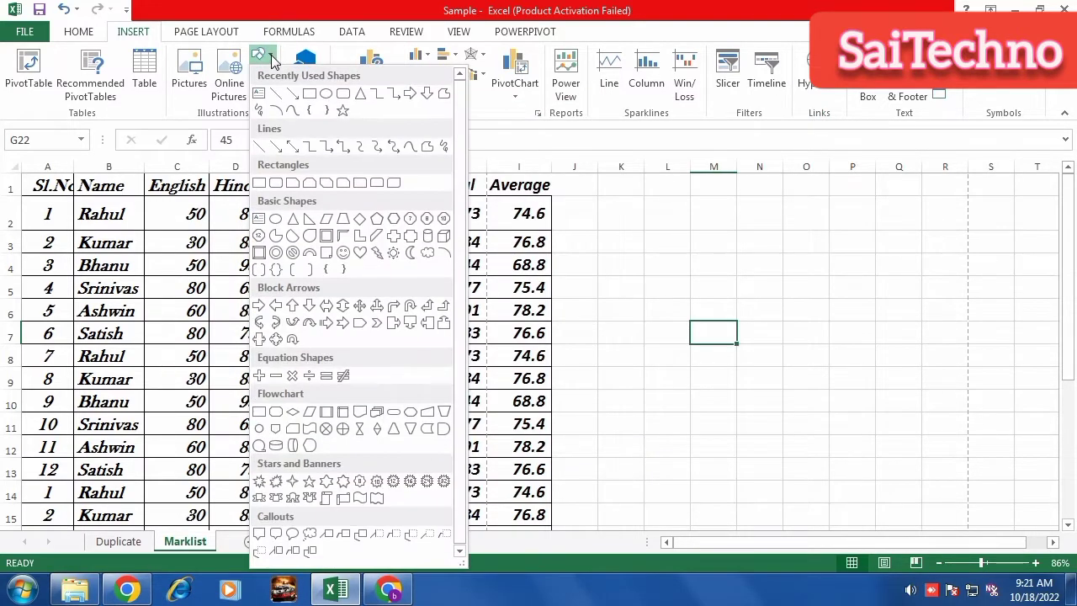
left_click(377, 218)
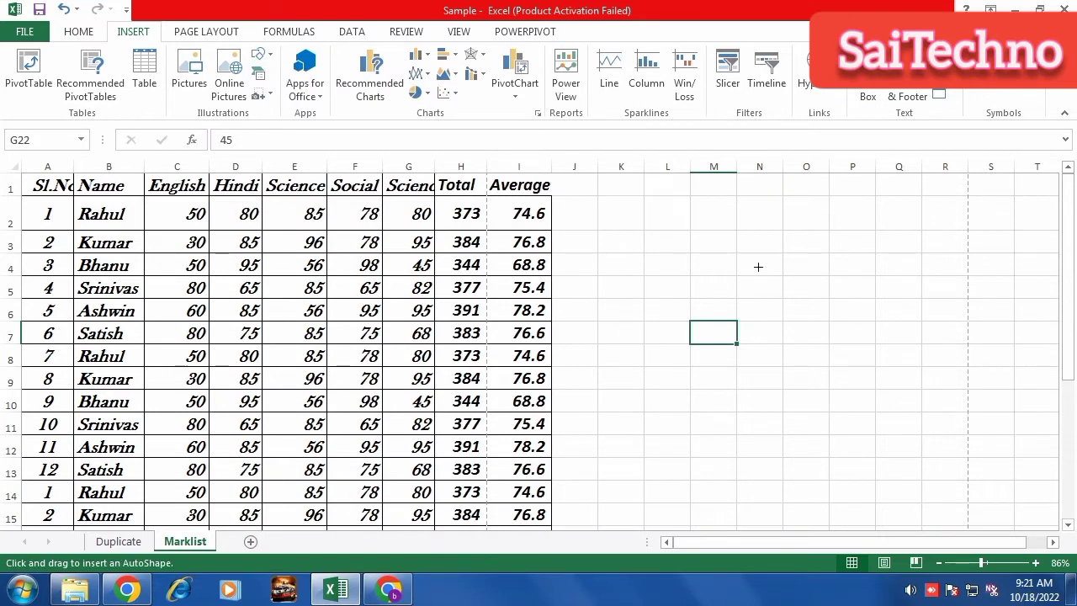
left_click_drag(678, 248, 941, 464)
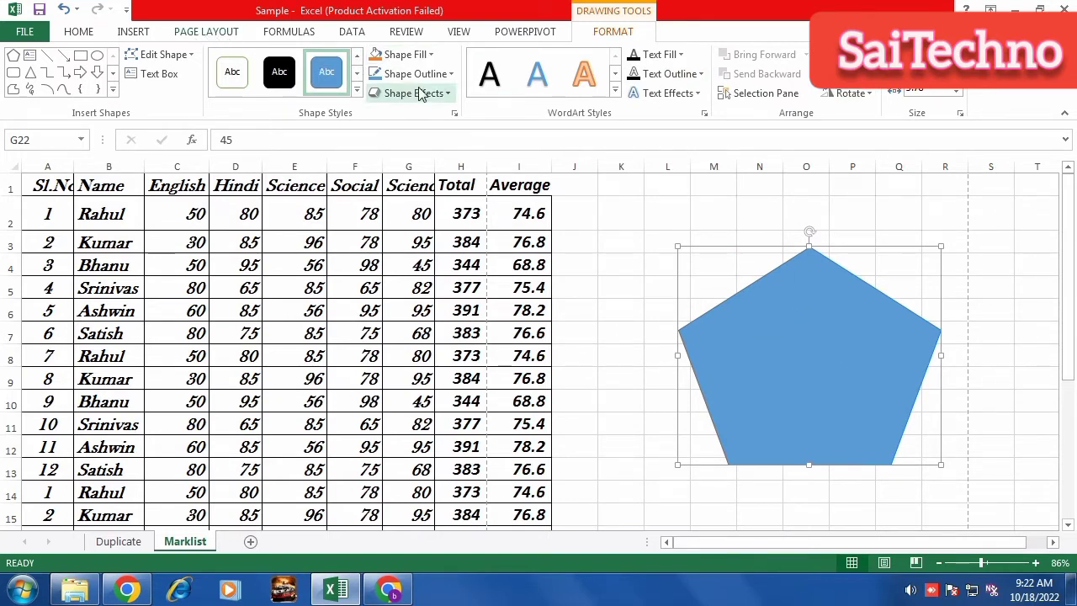
left_click_drag(749, 302, 707, 279)
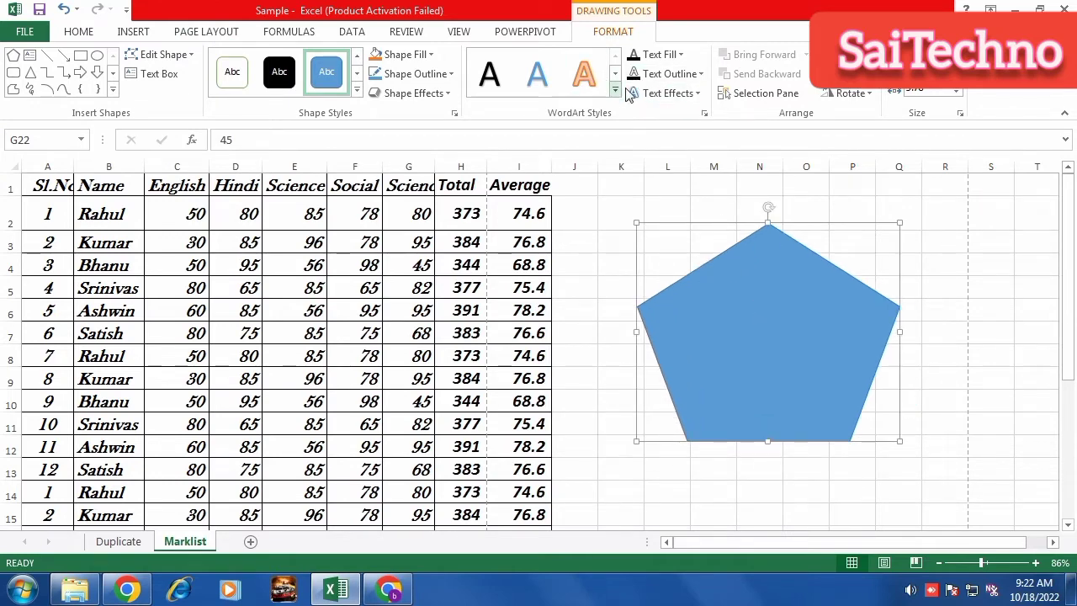
Set the pentagon's text fill to none, then delete the pentagon.
left_click(667, 74)
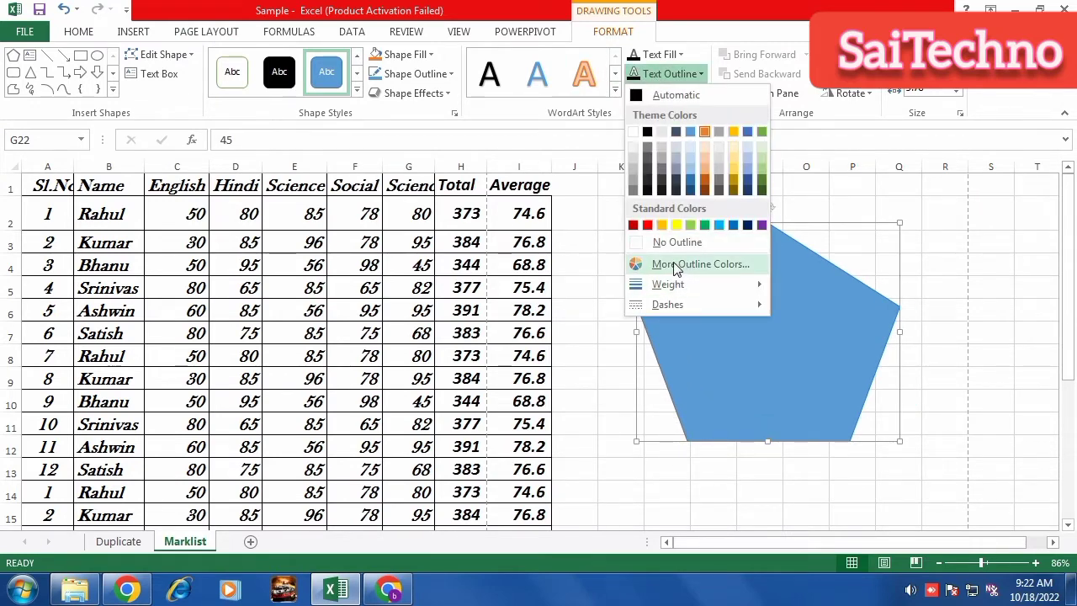
left_click(659, 56)
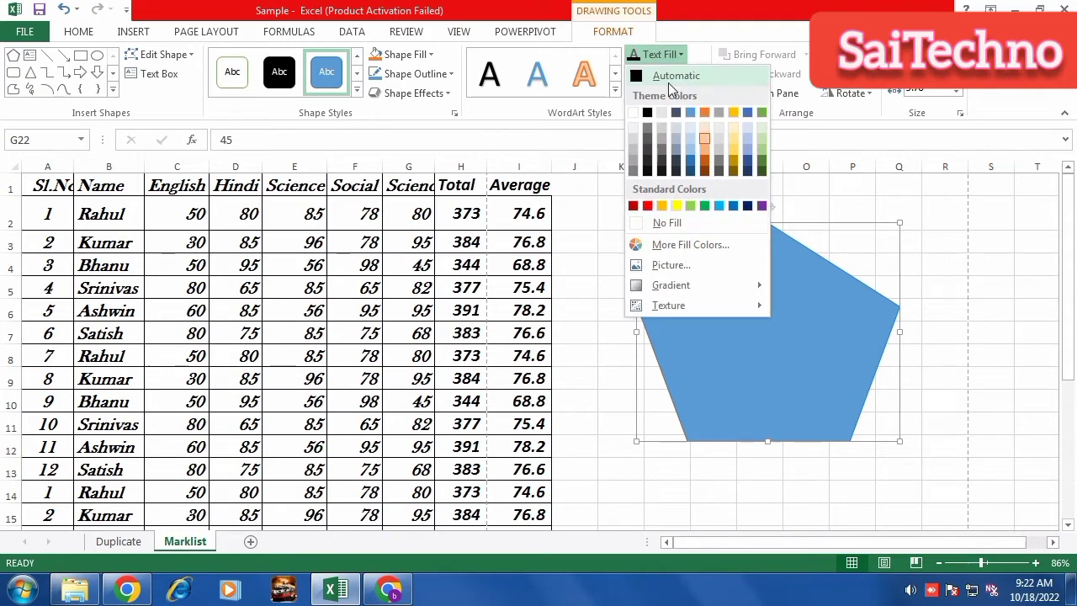
left_click(661, 225)
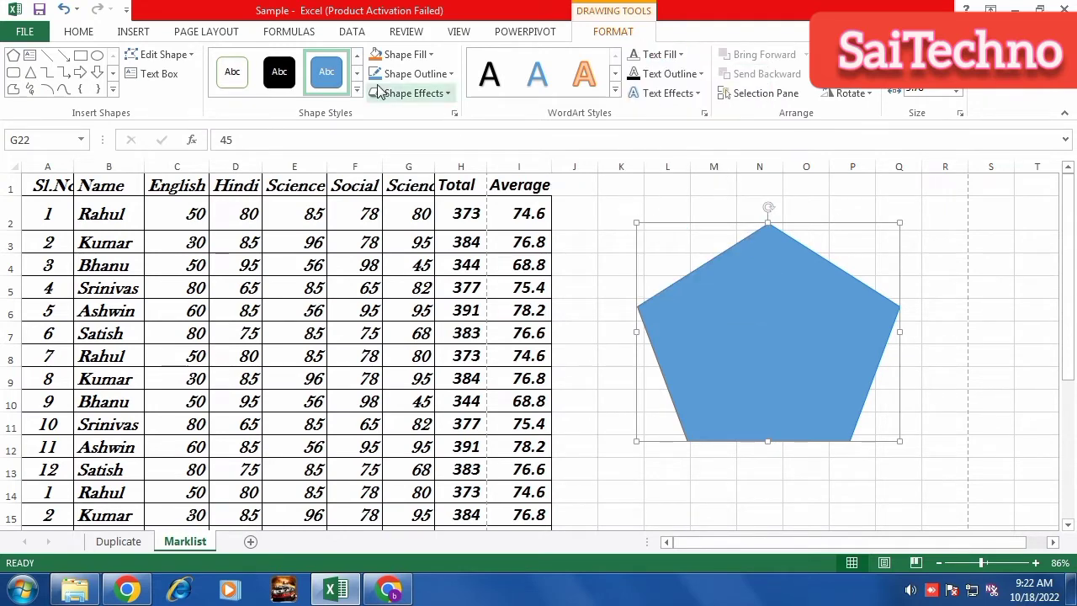
left_click(401, 65)
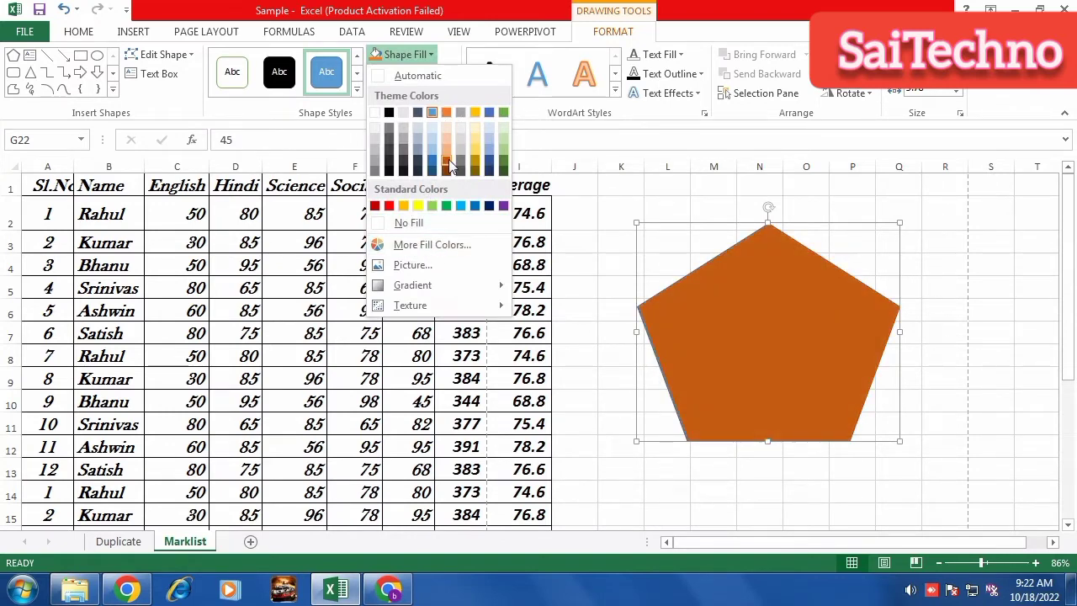
left_click(756, 281)
key("Delete")
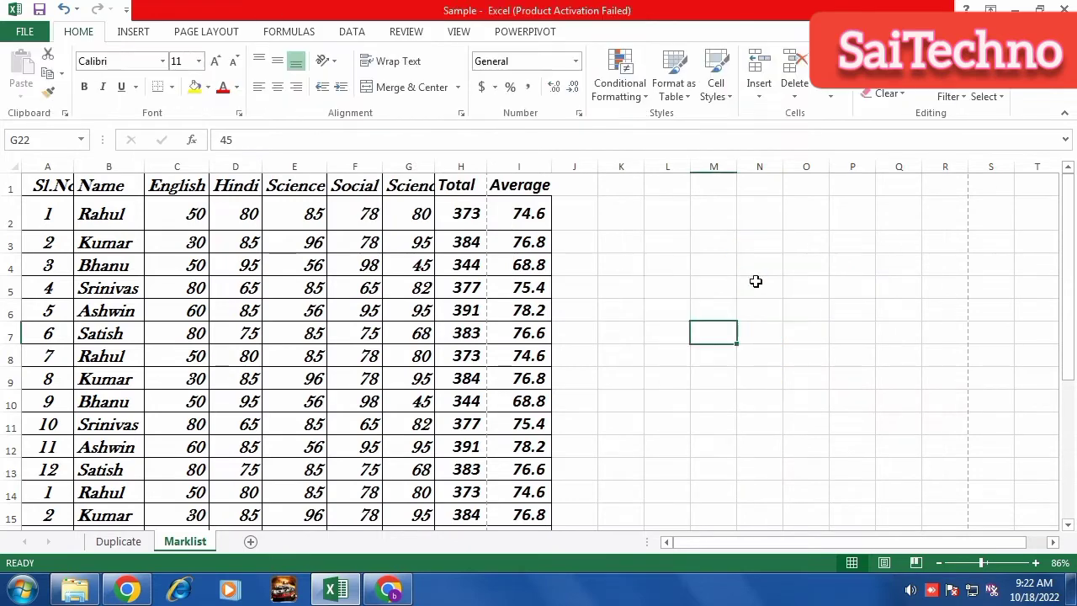
left_click(130, 32)
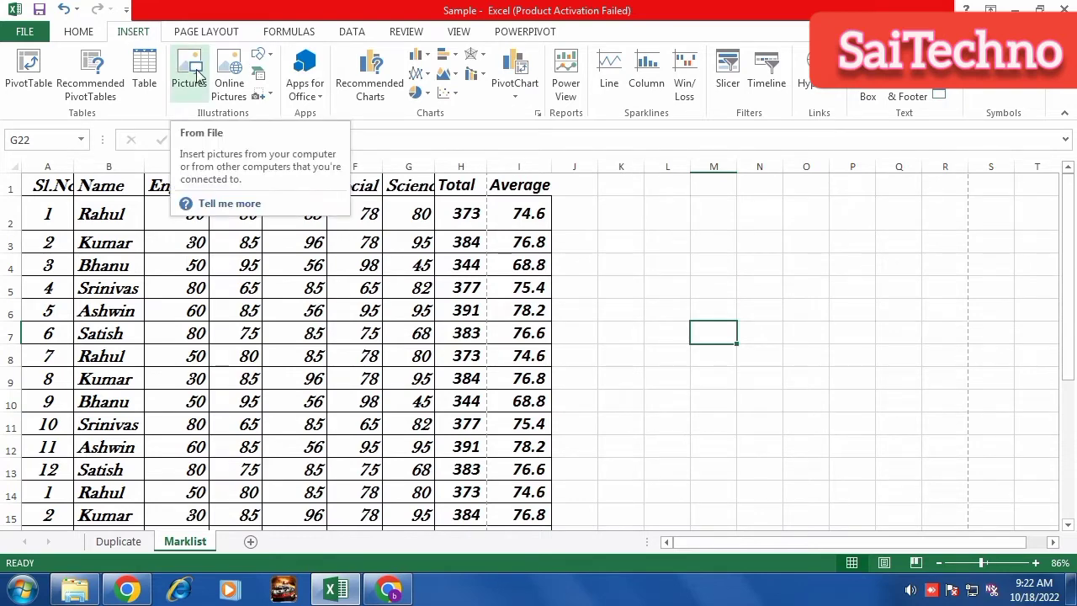
Insert a Basic Cycle SmartArt graphic after browsing the List and Process layouts.
left_click(264, 78)
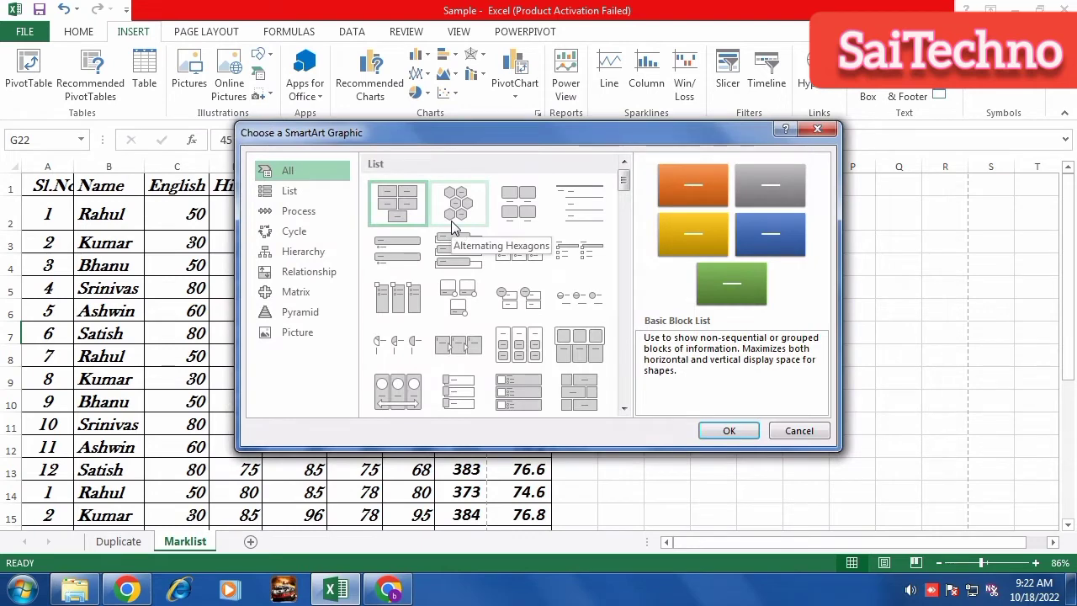
left_click(289, 192)
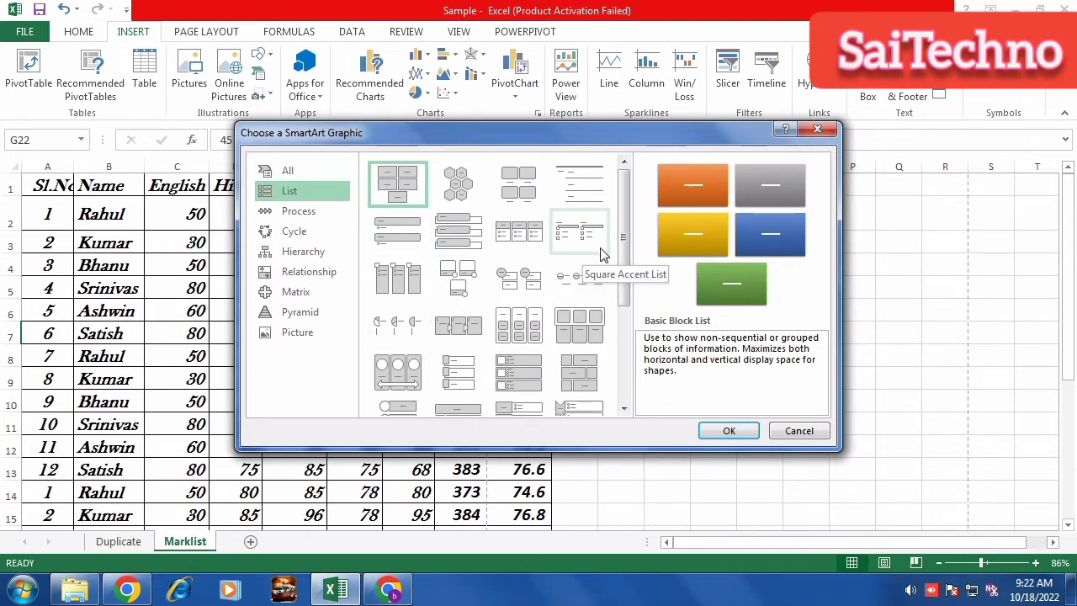
left_click_drag(623, 244, 620, 343)
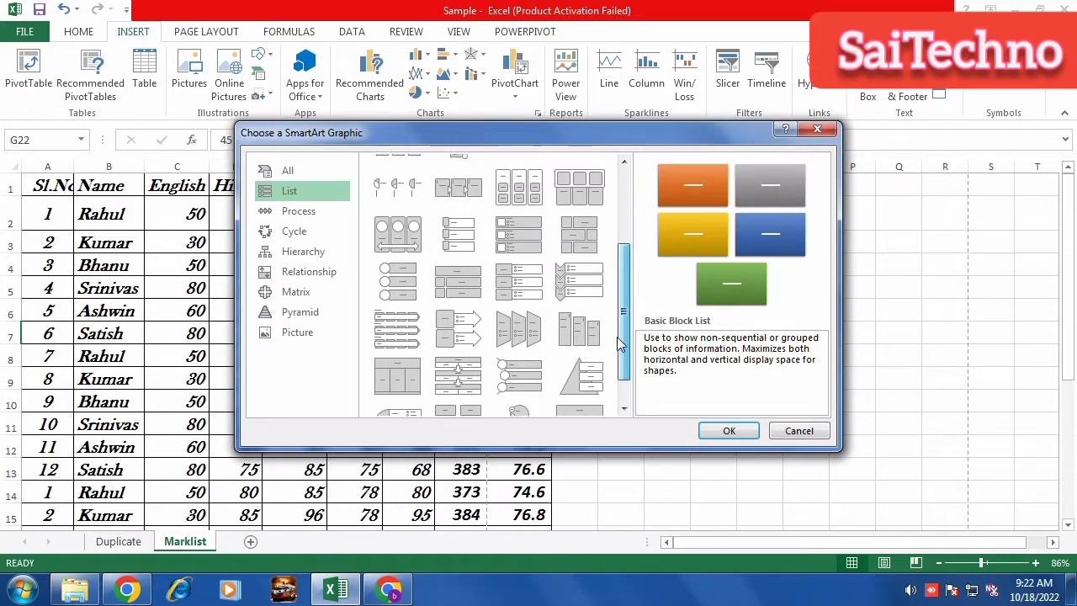
left_click(303, 212)
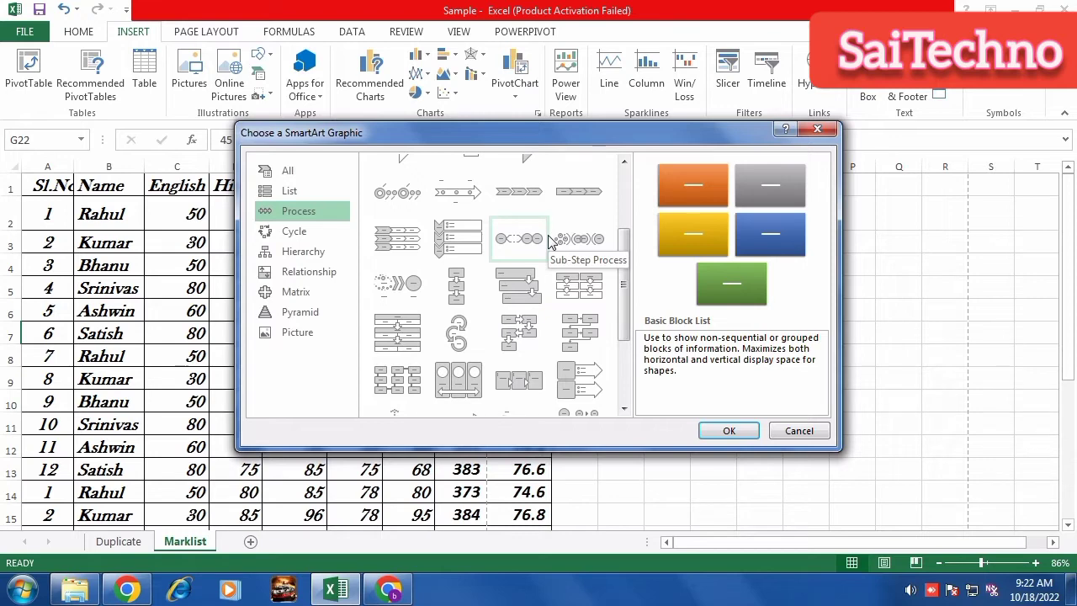
left_click(287, 239)
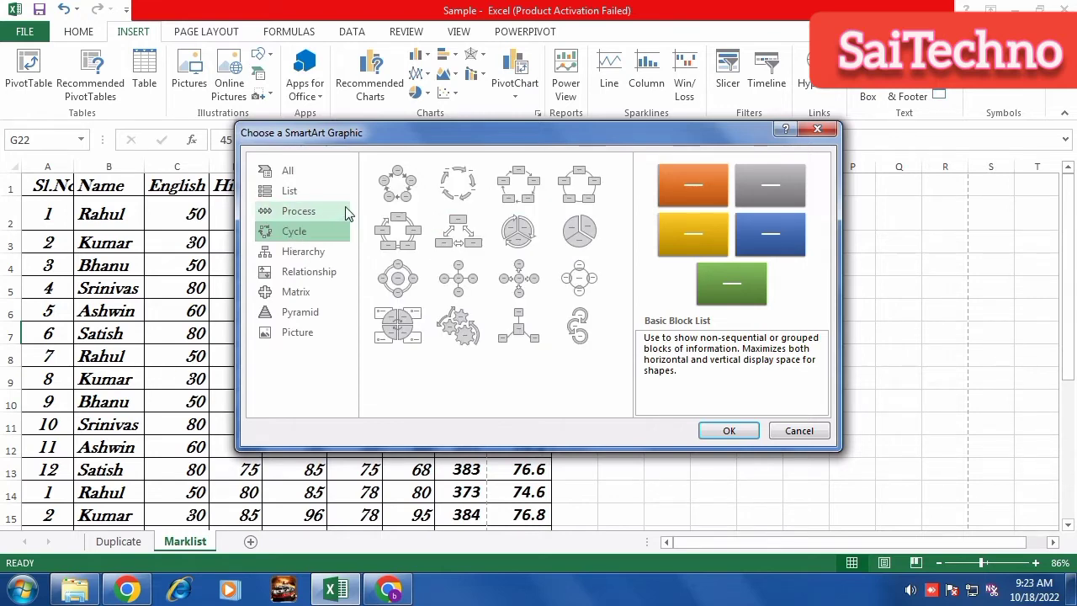
left_click(410, 195)
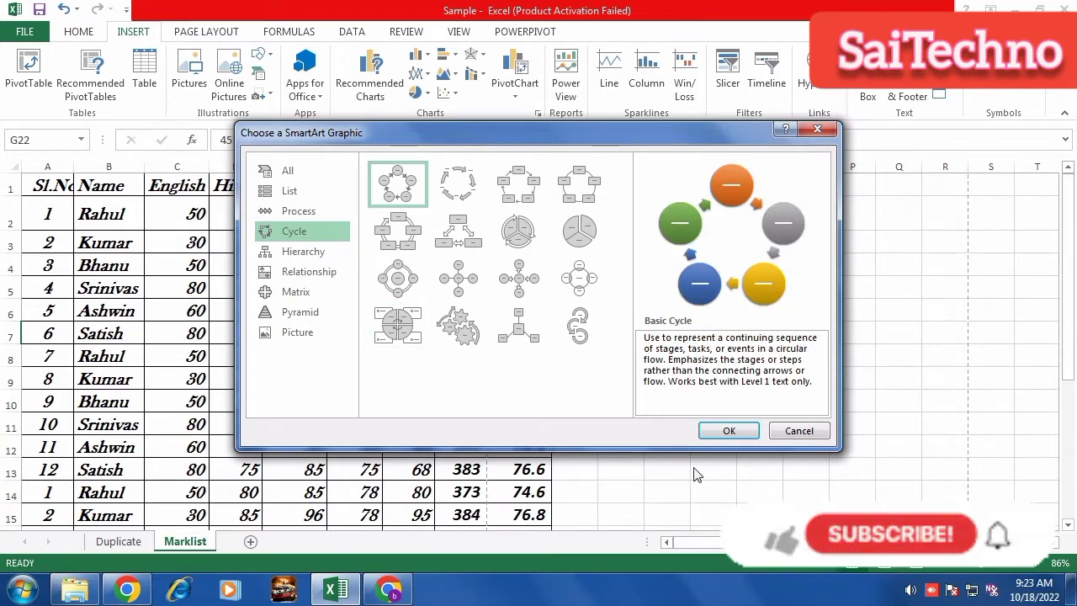
left_click(723, 429)
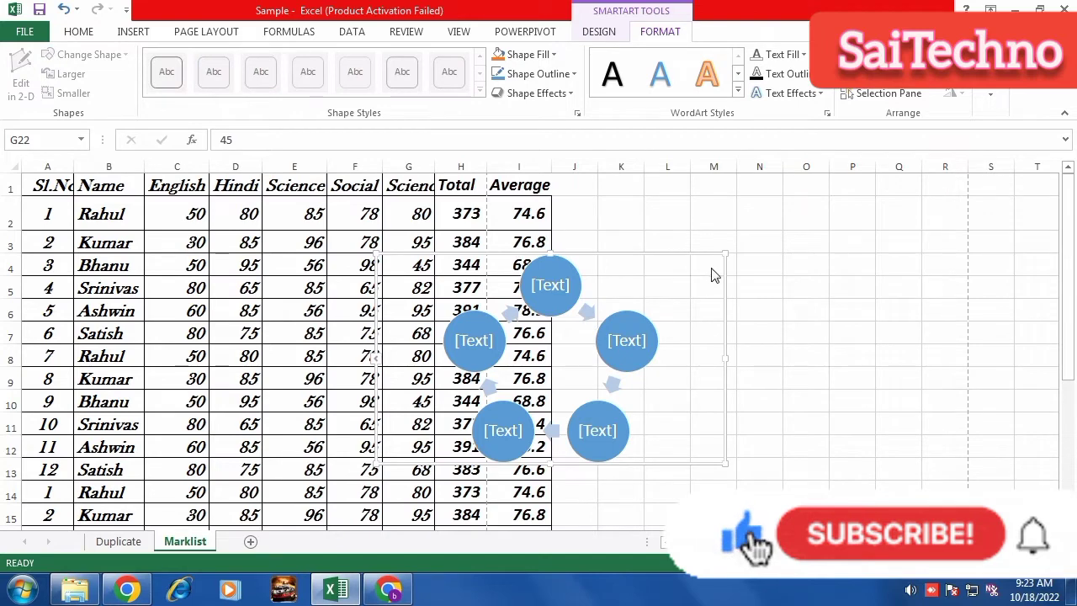
Move the cycle graphic right of the table and number its five circles 1 to 5.
left_click_drag(702, 252, 903, 200)
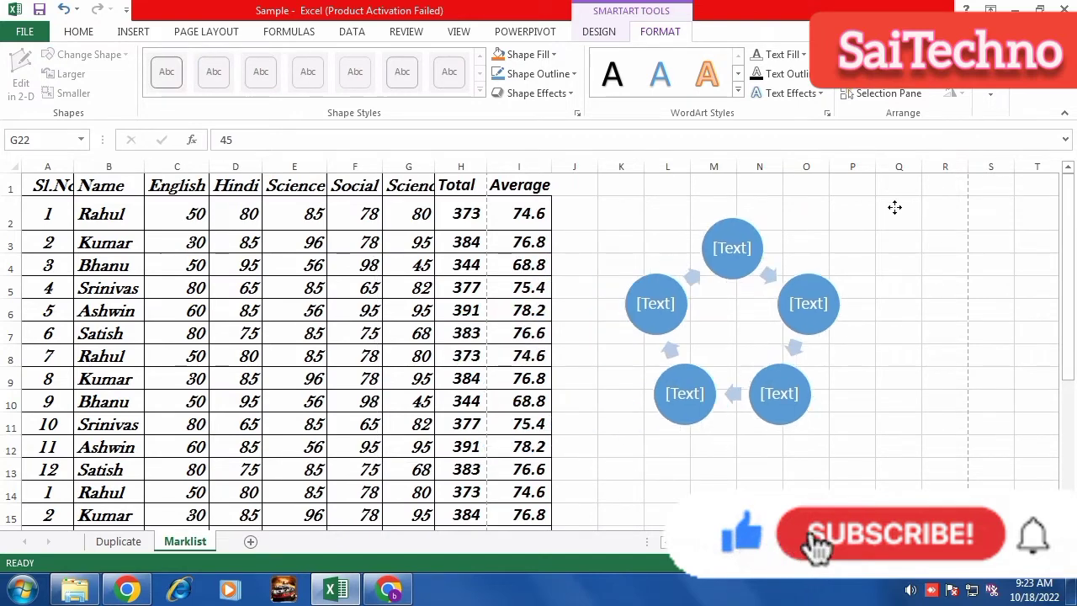
left_click(757, 238)
type("1")
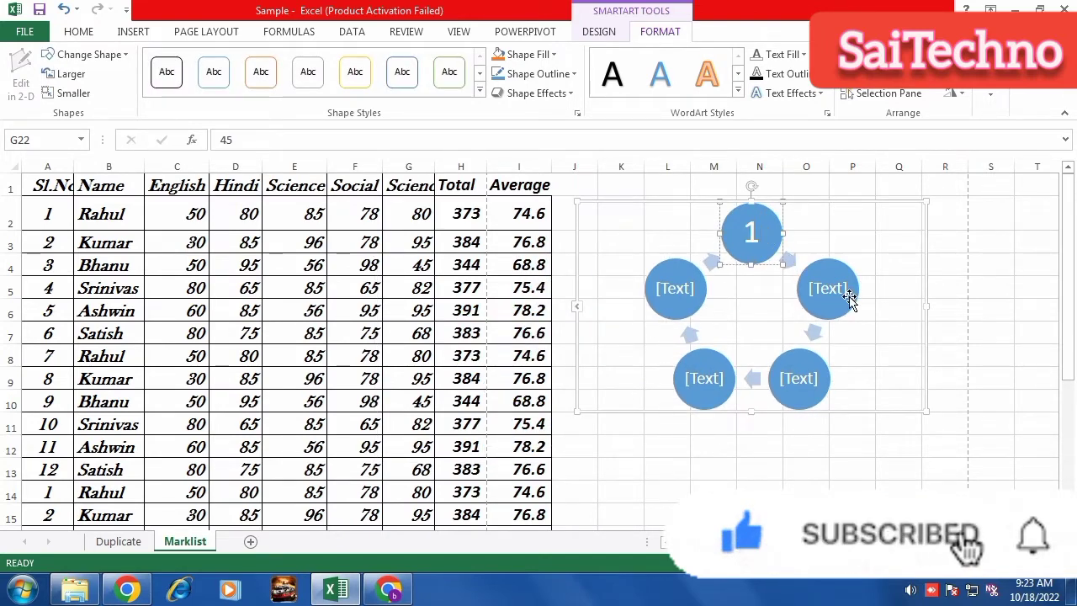
left_click(829, 290)
type("2")
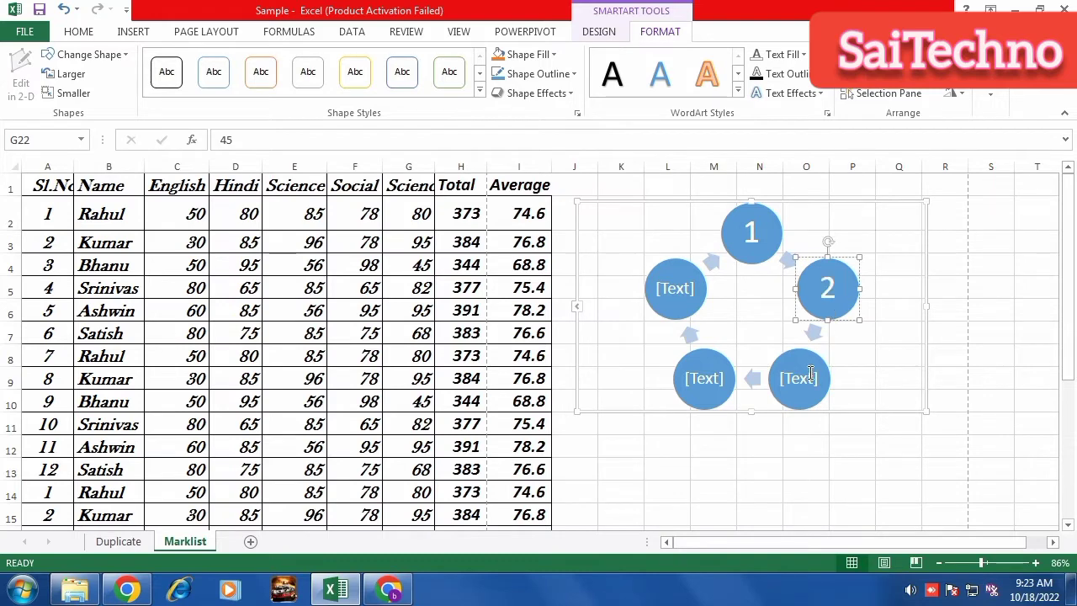
left_click(805, 376)
type("3")
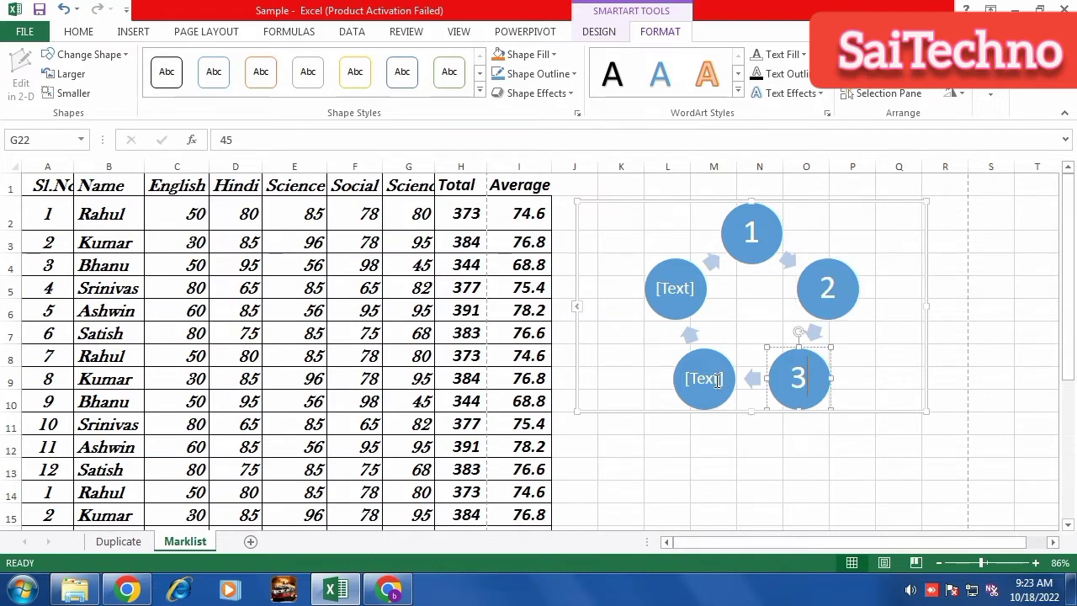
left_click(712, 380)
type("4")
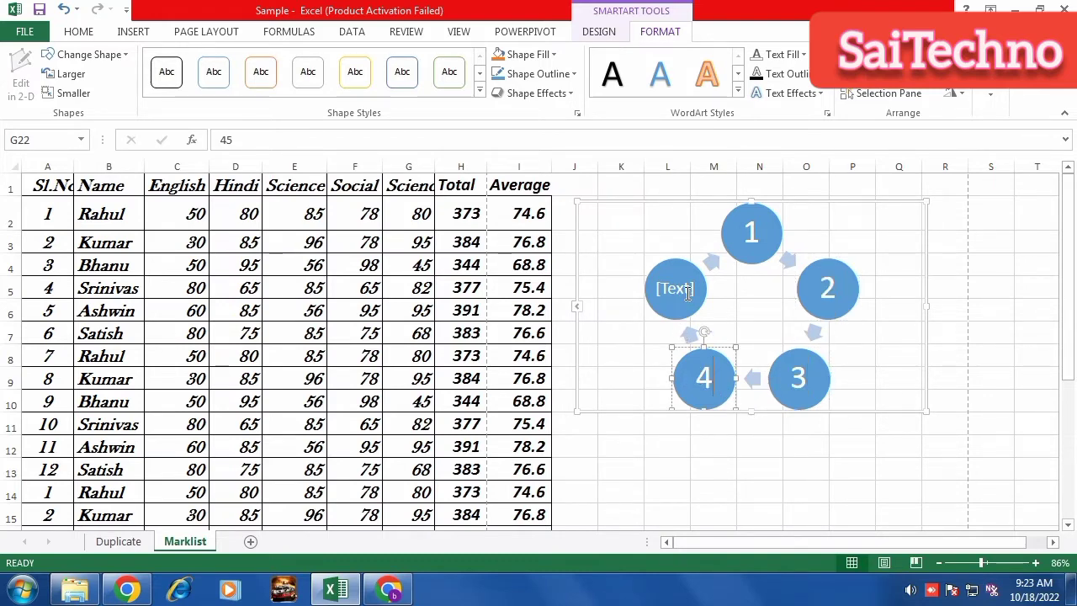
left_click(685, 293)
type("5")
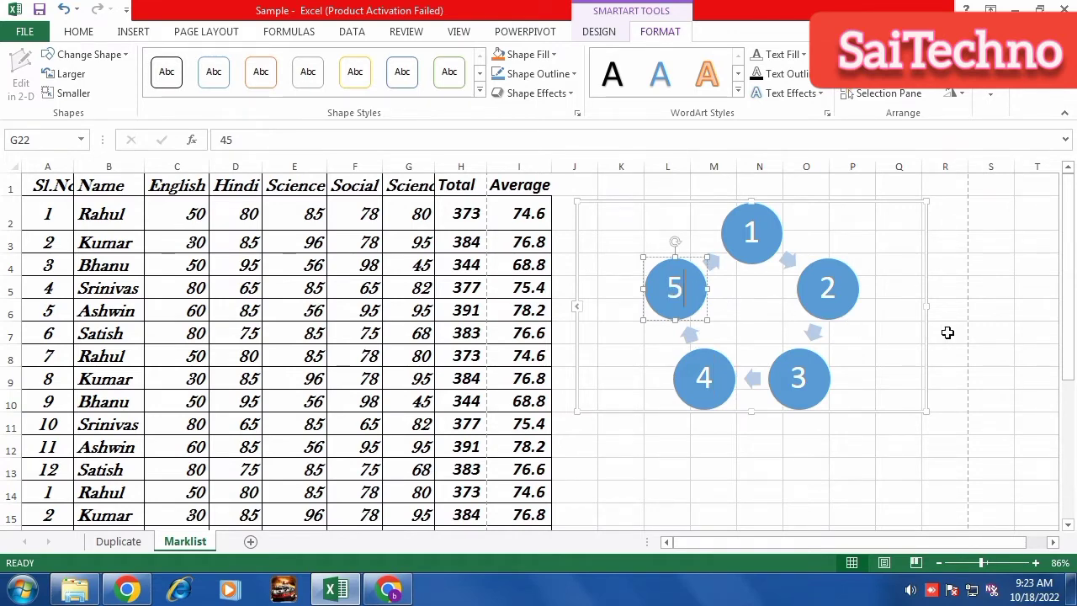
left_click(948, 333)
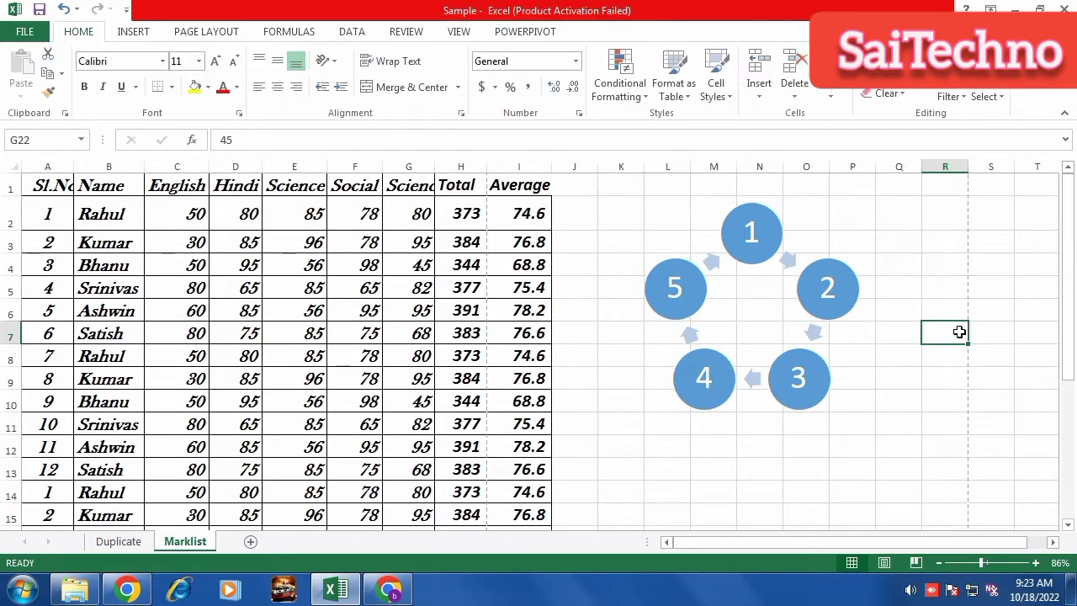
Select the whole cycle graphic and delete it.
left_click(753, 249)
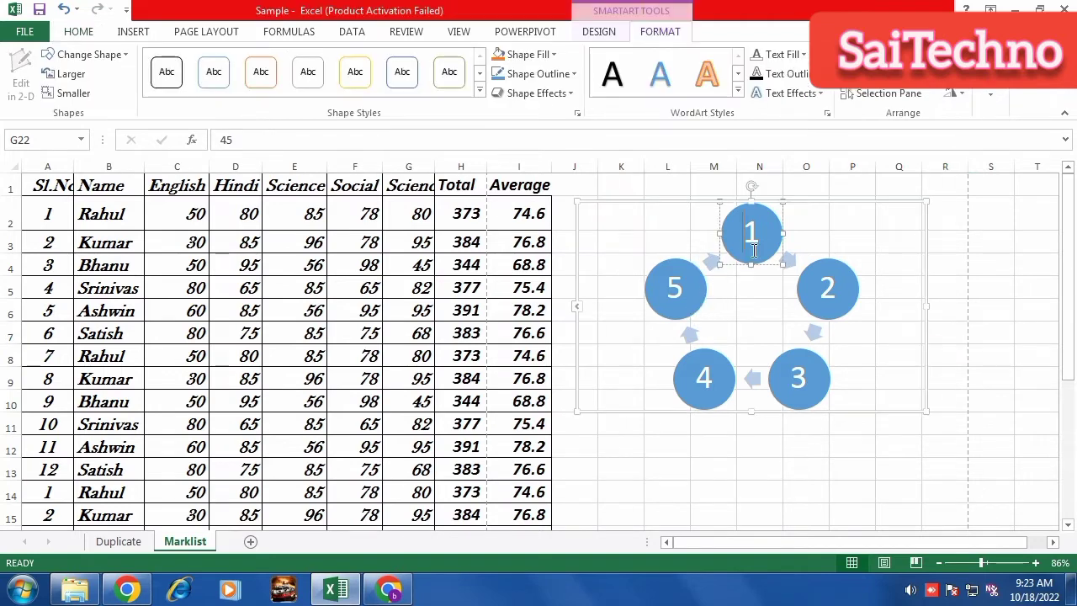
left_click(878, 210)
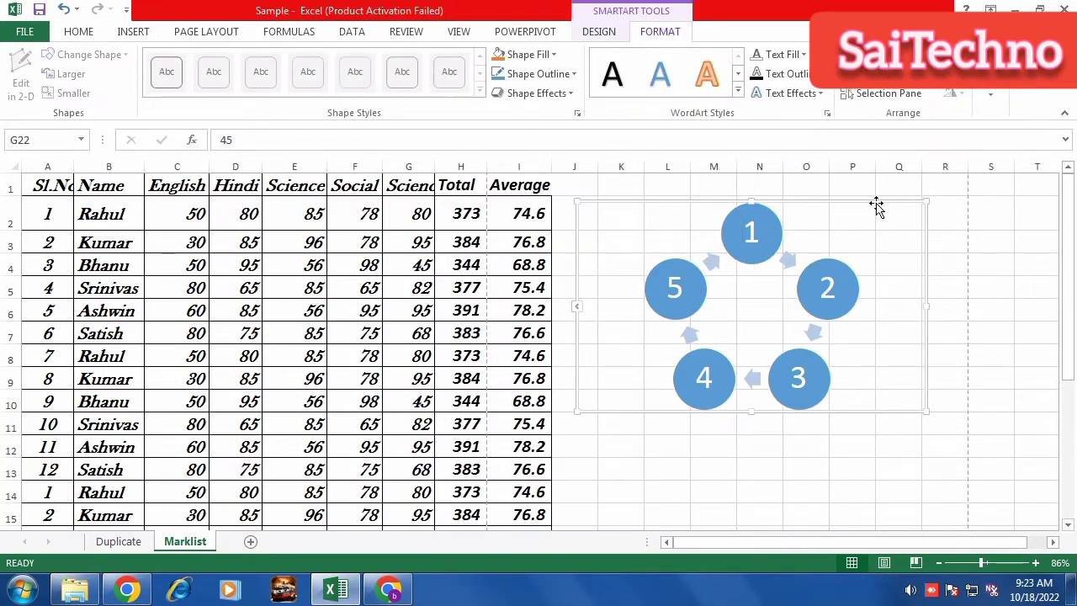
key("Delete")
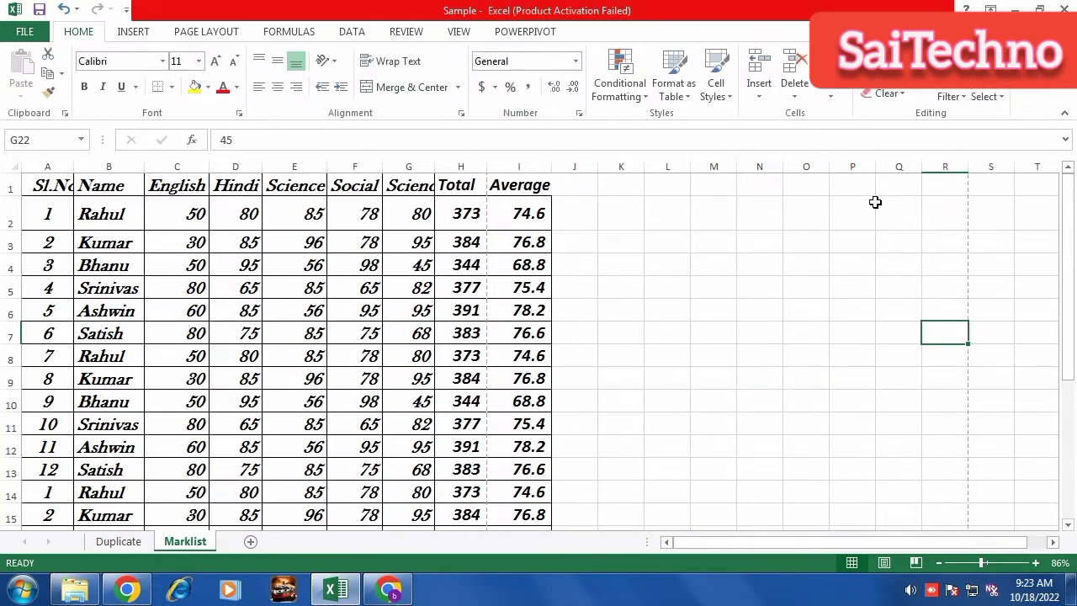
left_click(136, 37)
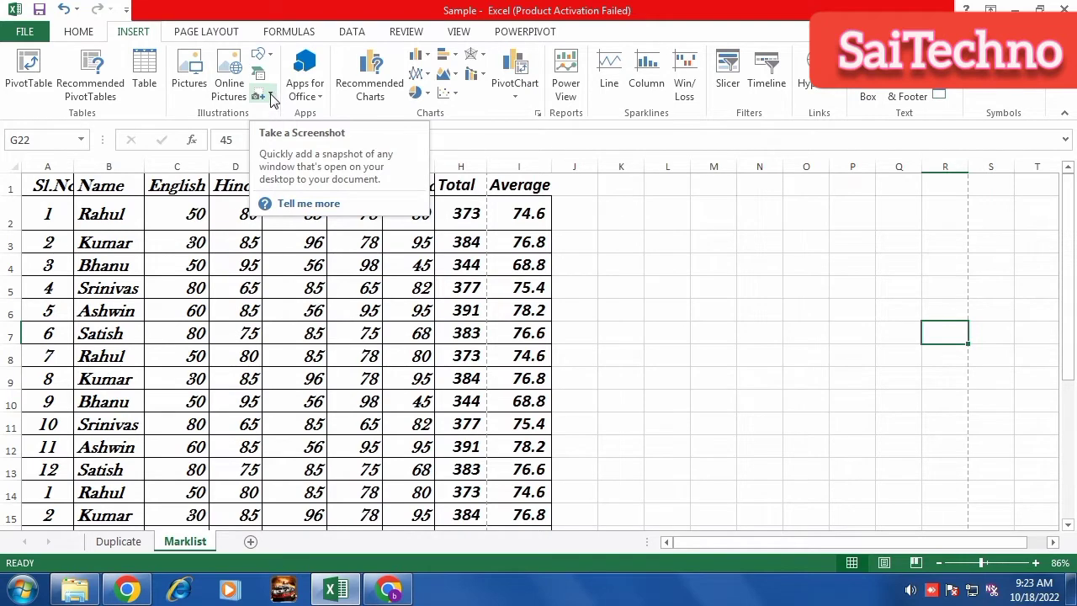
left_click(272, 98)
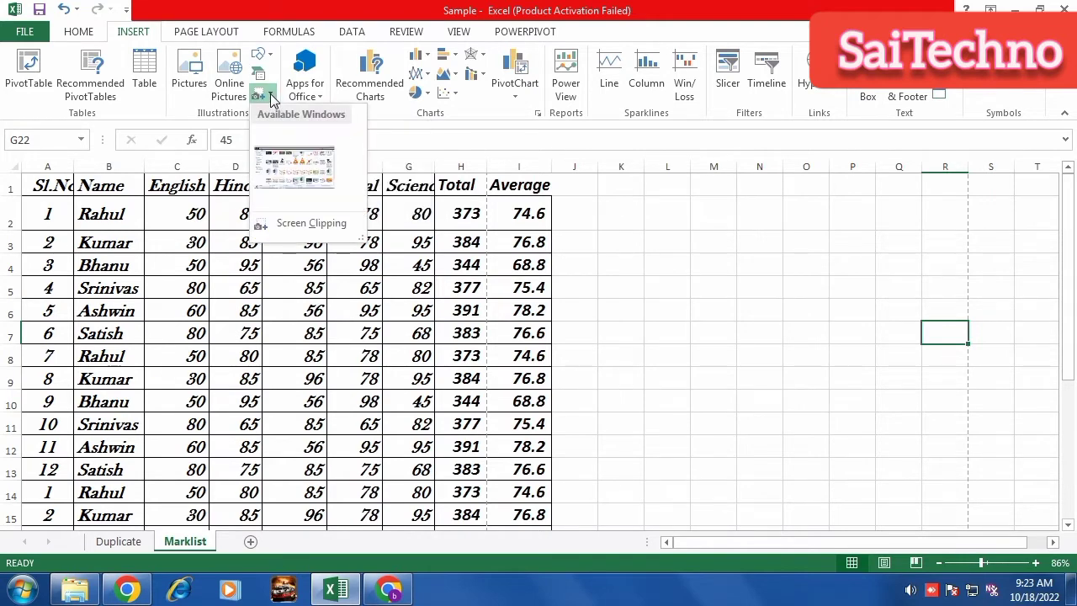
left_click(311, 225)
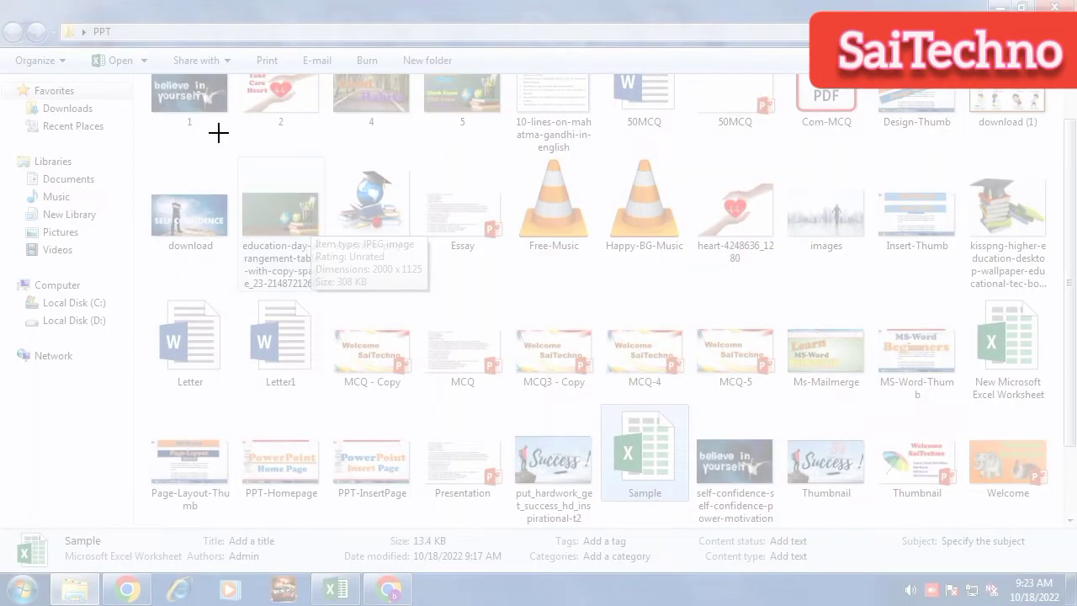
left_click_drag(192, 127, 260, 202)
left_click_drag(529, 281, 404, 352)
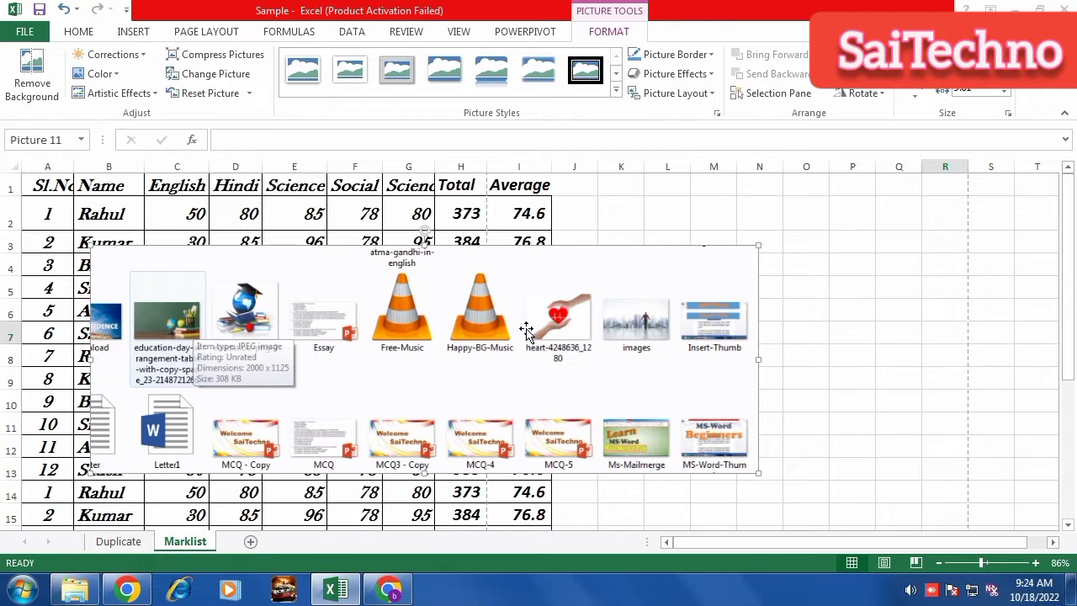
key("Delete")
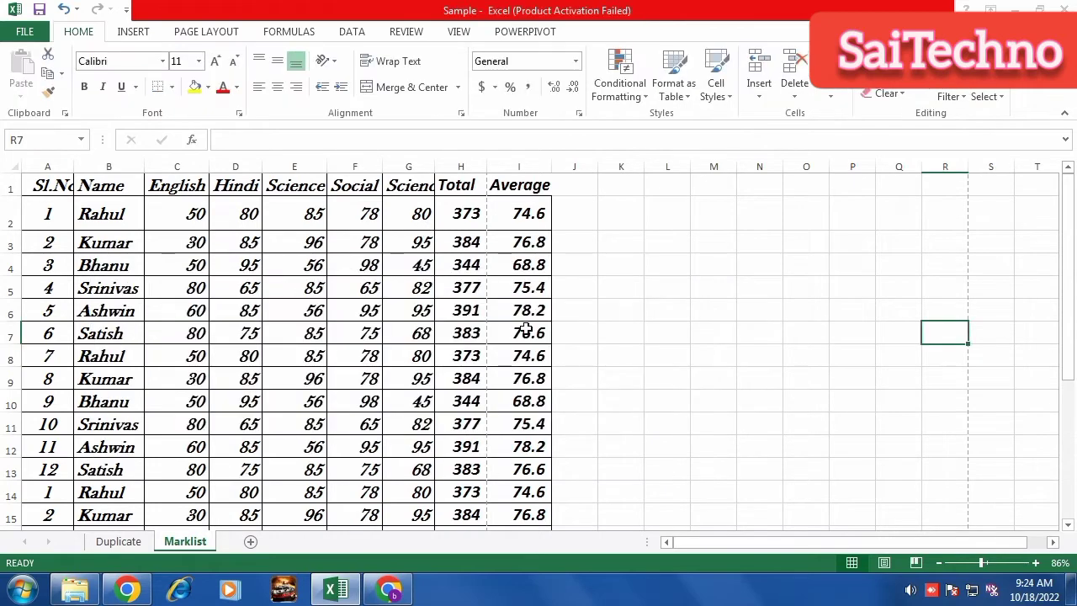
left_click(140, 34)
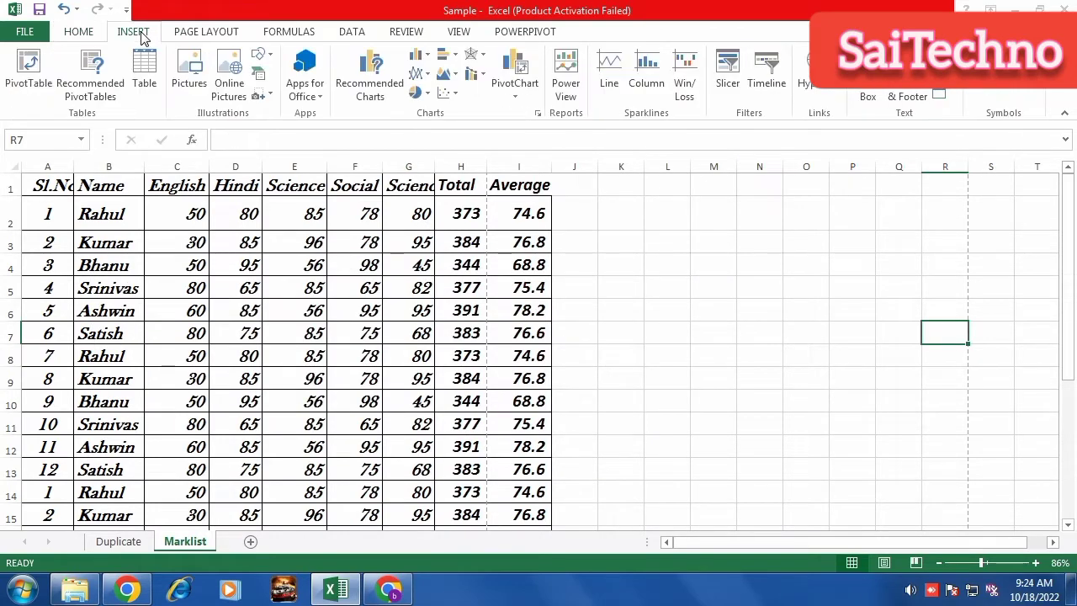
left_click(320, 101)
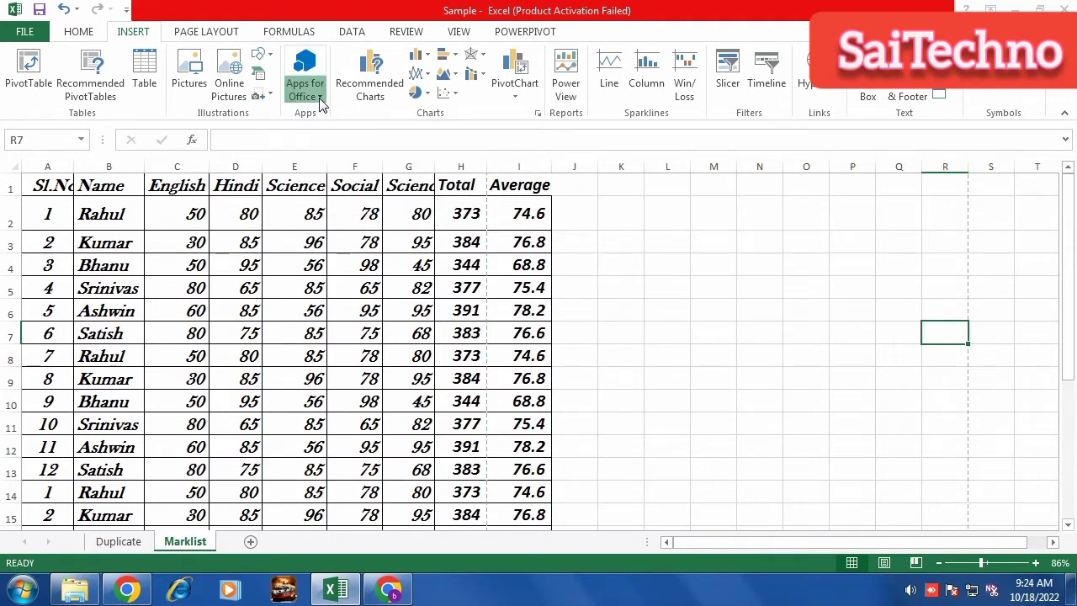
left_click(328, 160)
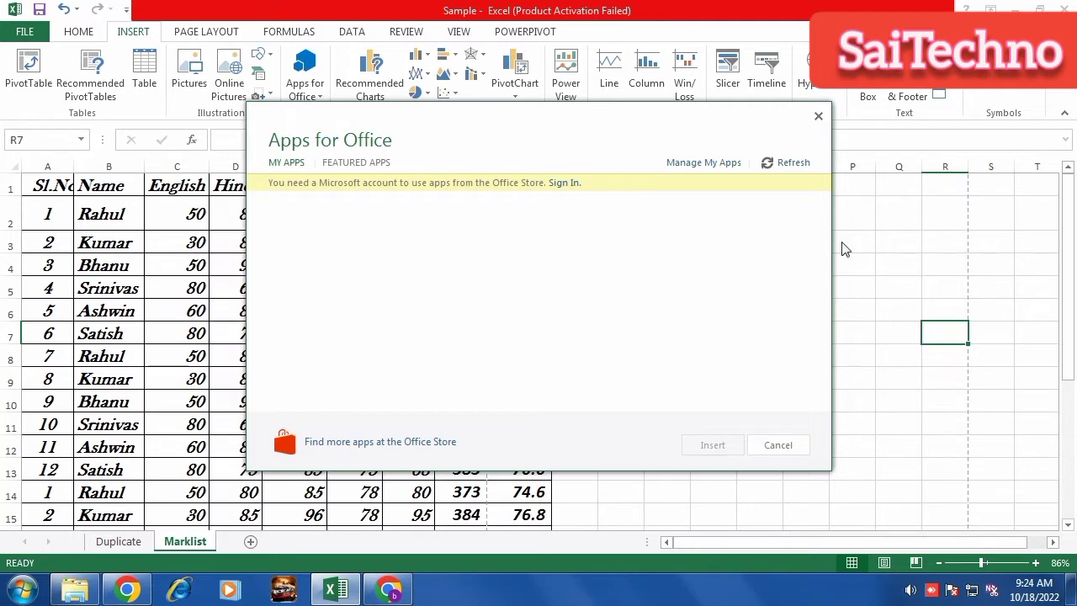
left_click(817, 117)
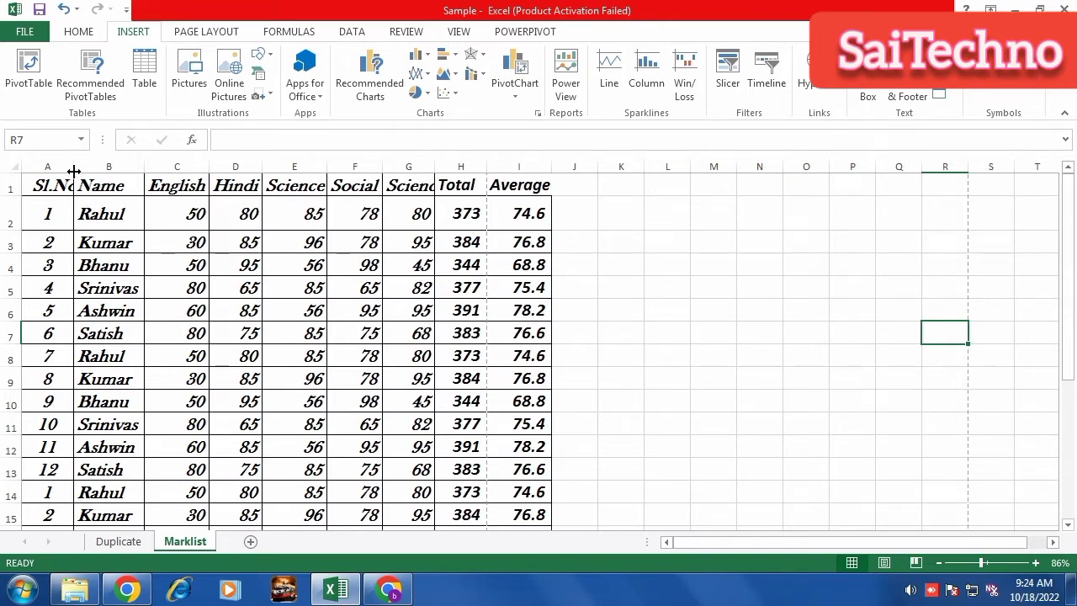
Insert an empty stacked bar chart, delete it, and select the marks table A1:I14.
left_click_drag(74, 171, 535, 488)
left_click(124, 268)
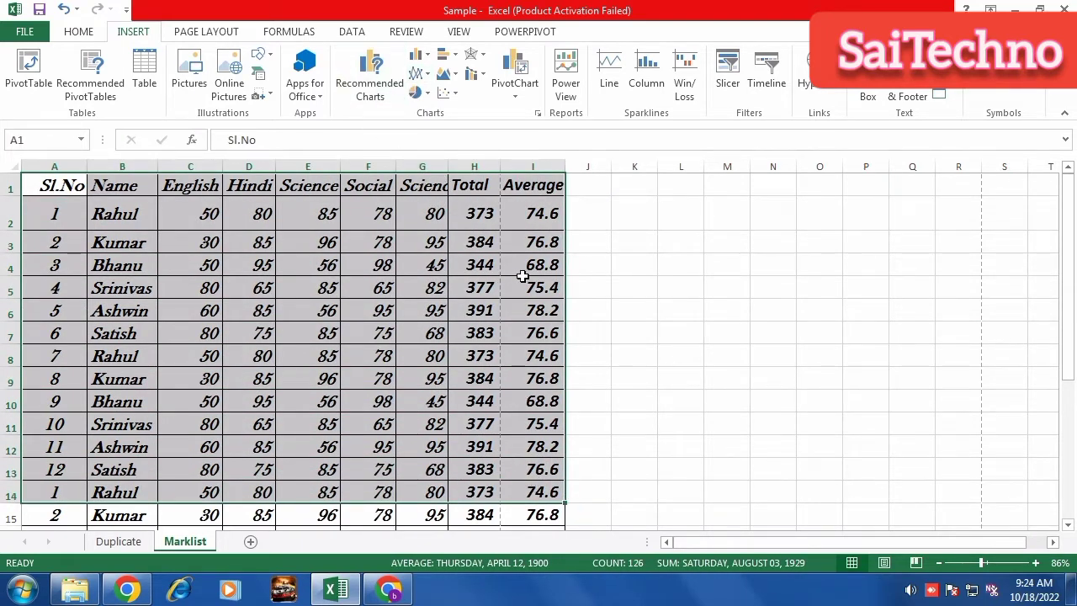
left_click(685, 318)
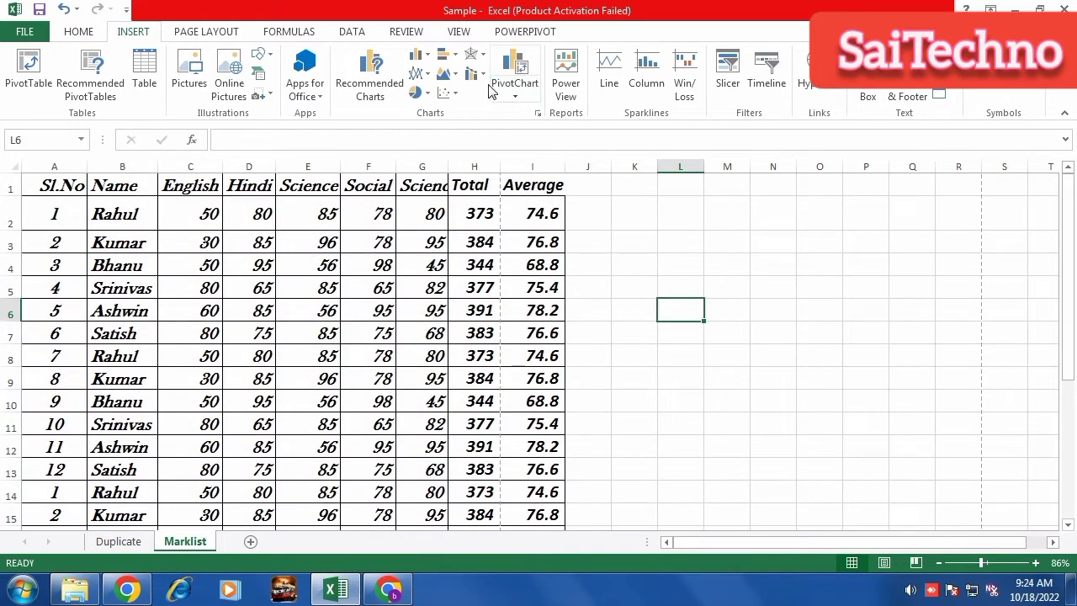
left_click(454, 57)
left_click(505, 114)
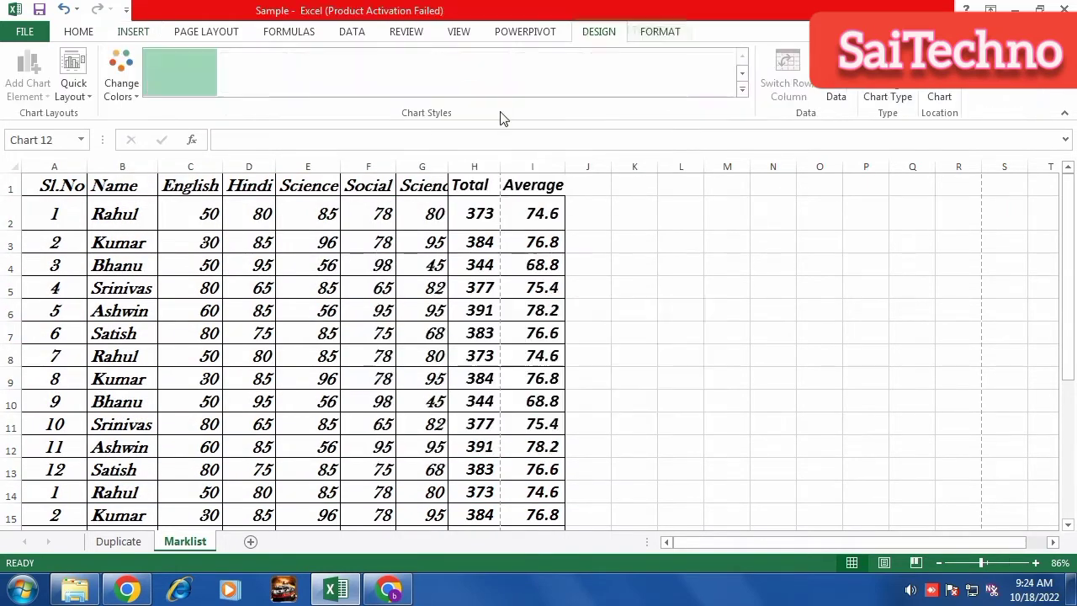
left_click_drag(448, 314, 523, 312)
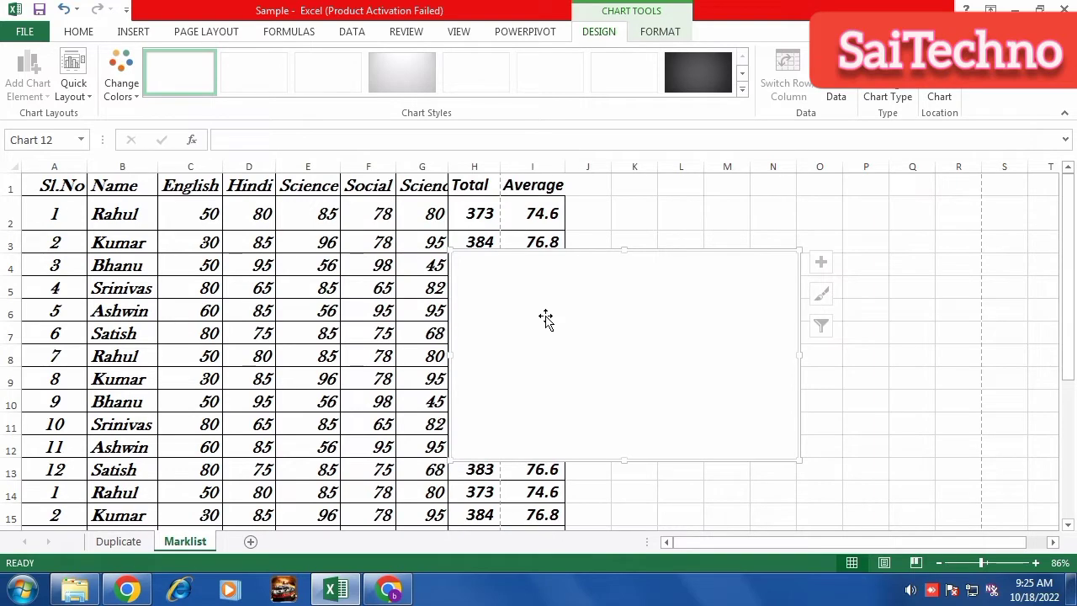
key("Delete")
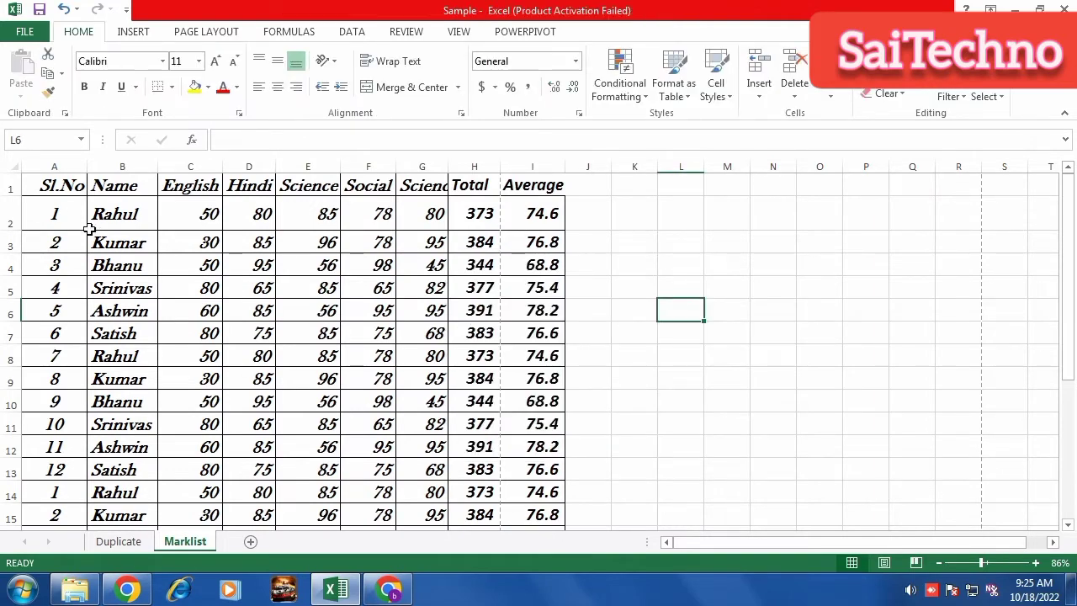
left_click_drag(59, 190, 548, 500)
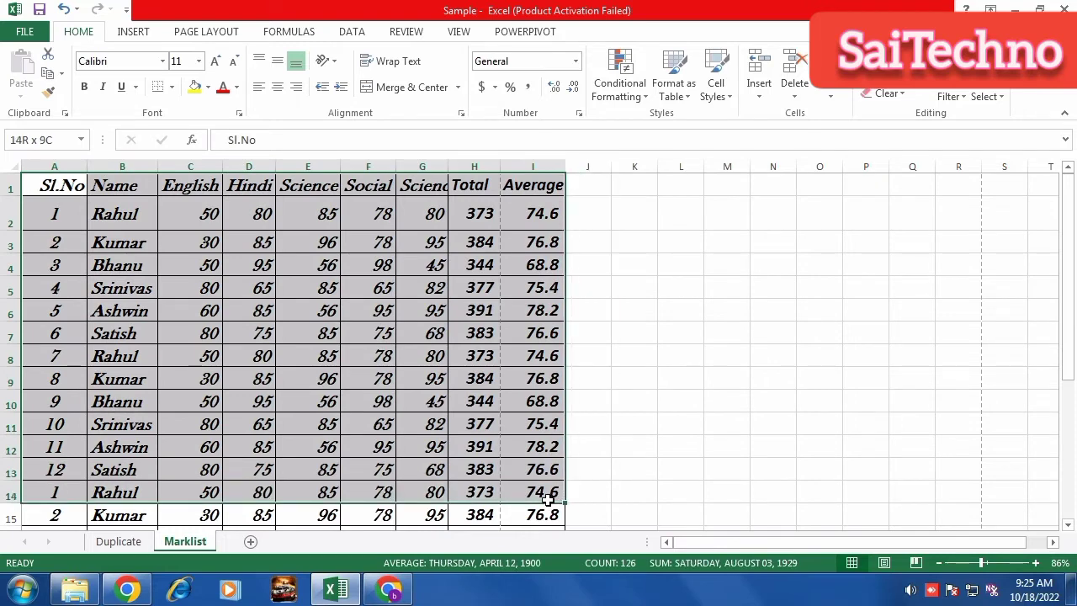
left_click(129, 33)
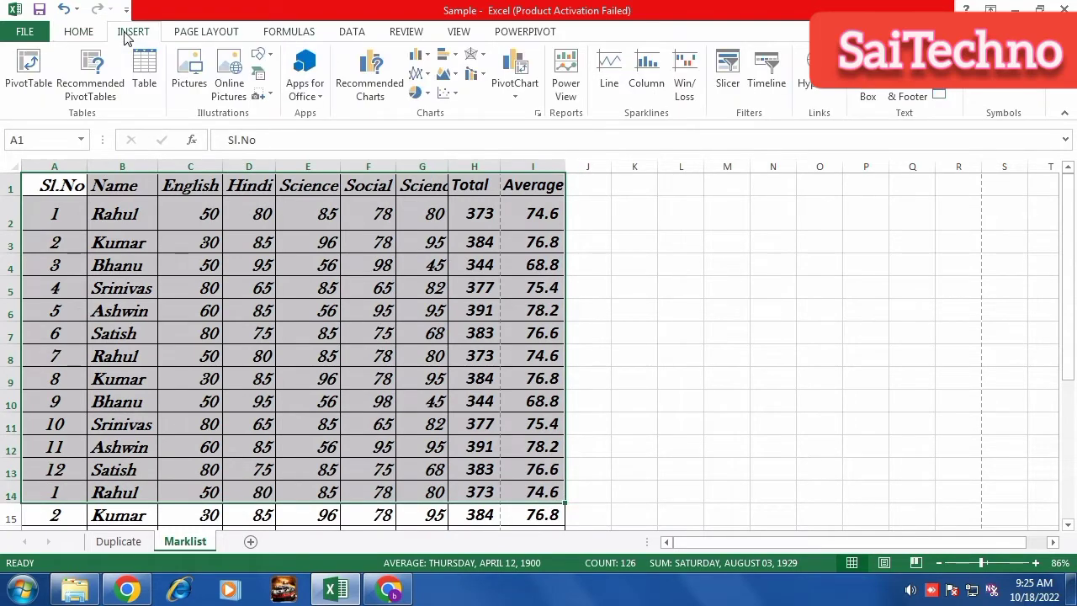
Insert a 100% stacked column chart and move it beside the table in columns J–R.
left_click(513, 92)
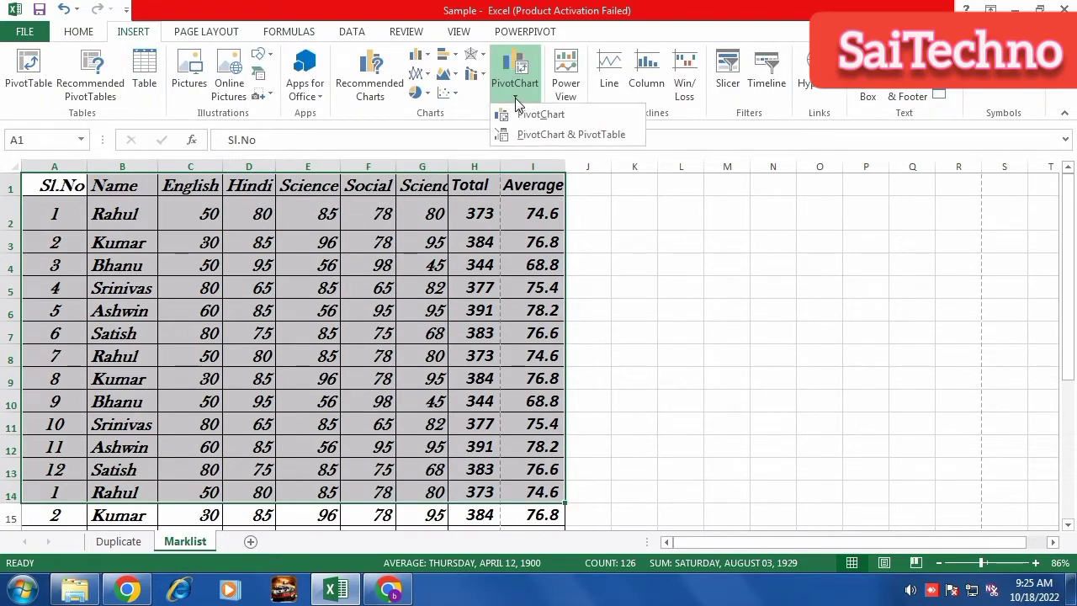
left_click(421, 57)
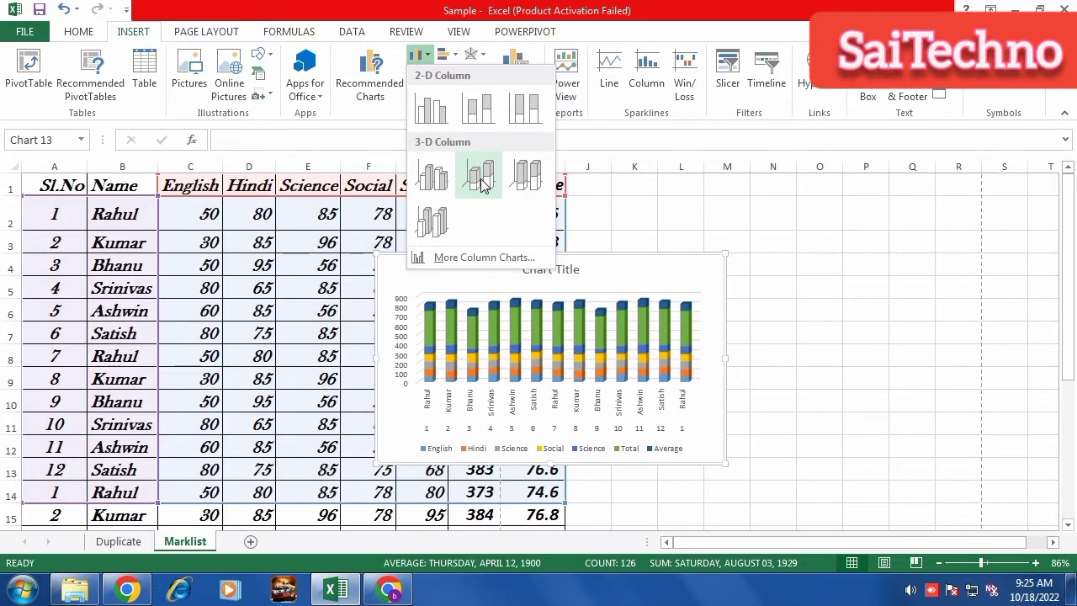
left_click(520, 116)
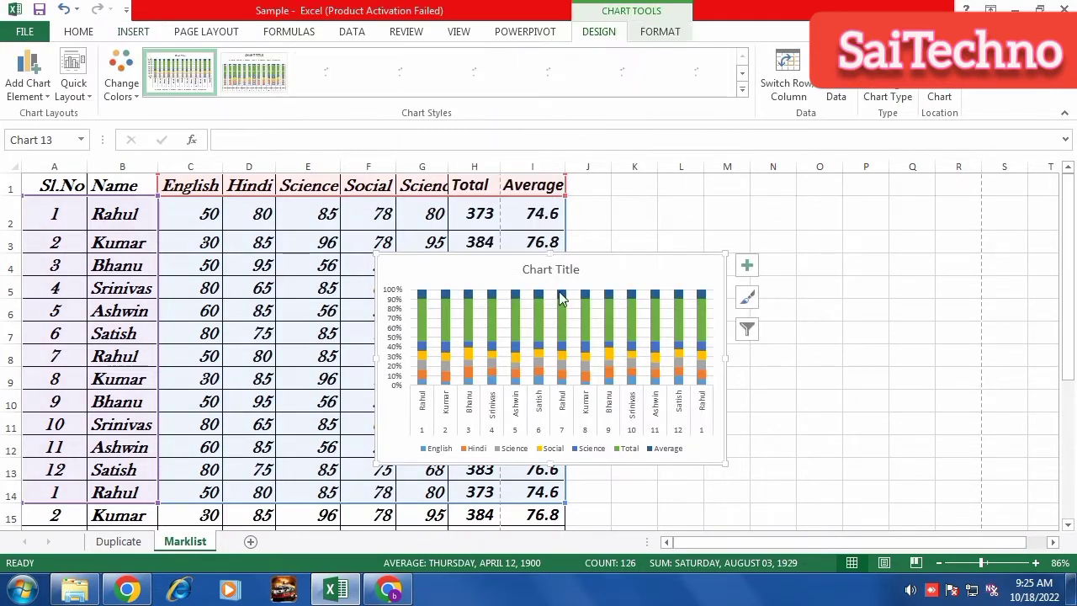
left_click(701, 292)
left_click_drag(675, 269, 857, 233)
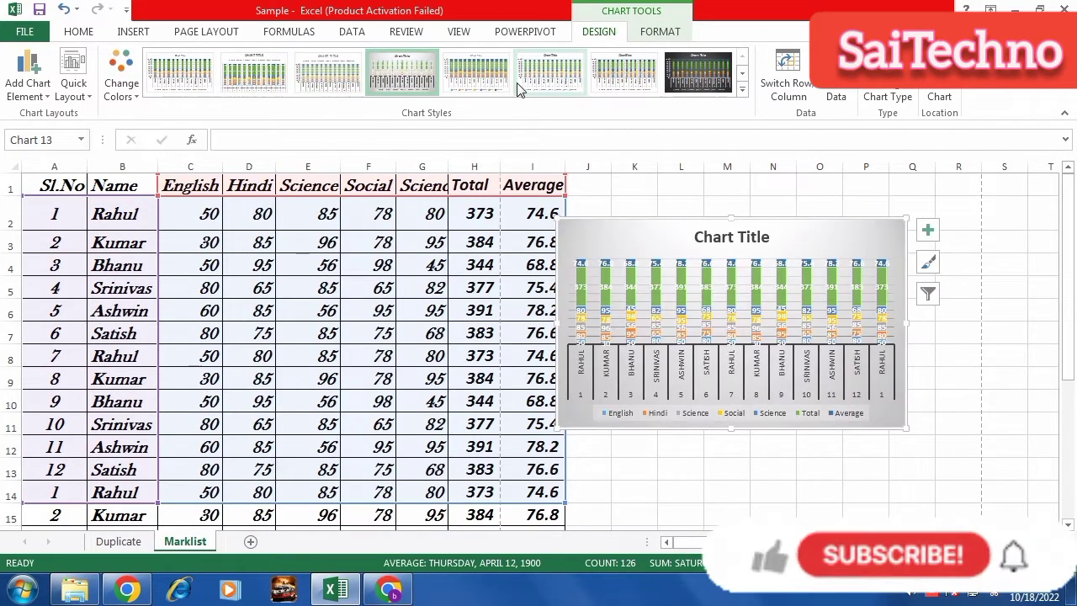
Apply the first white chart style and the orange, yellow and green colour set.
left_click(709, 87)
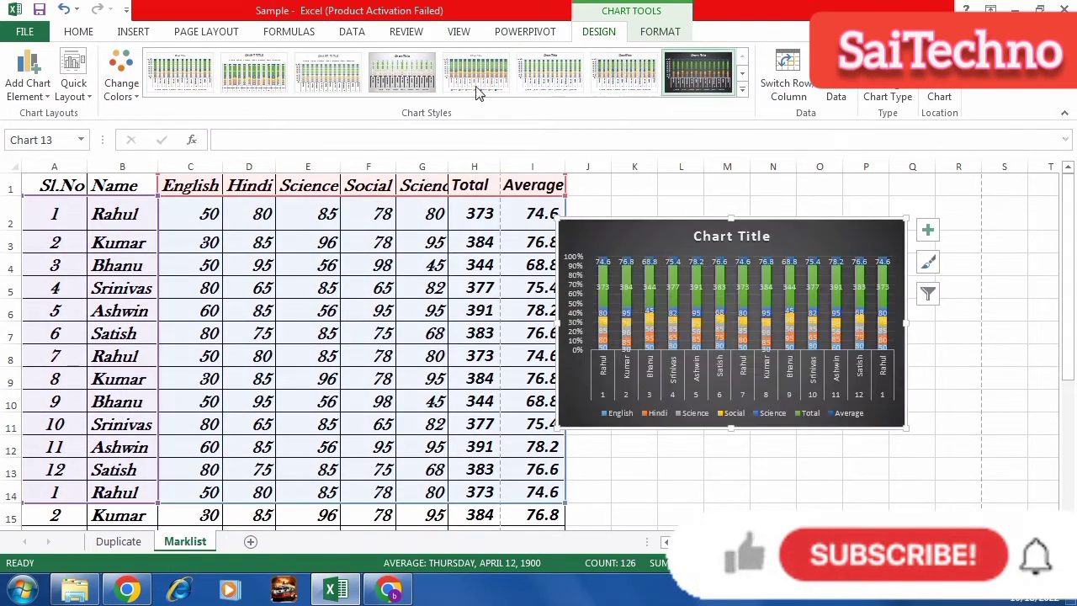
left_click(179, 81)
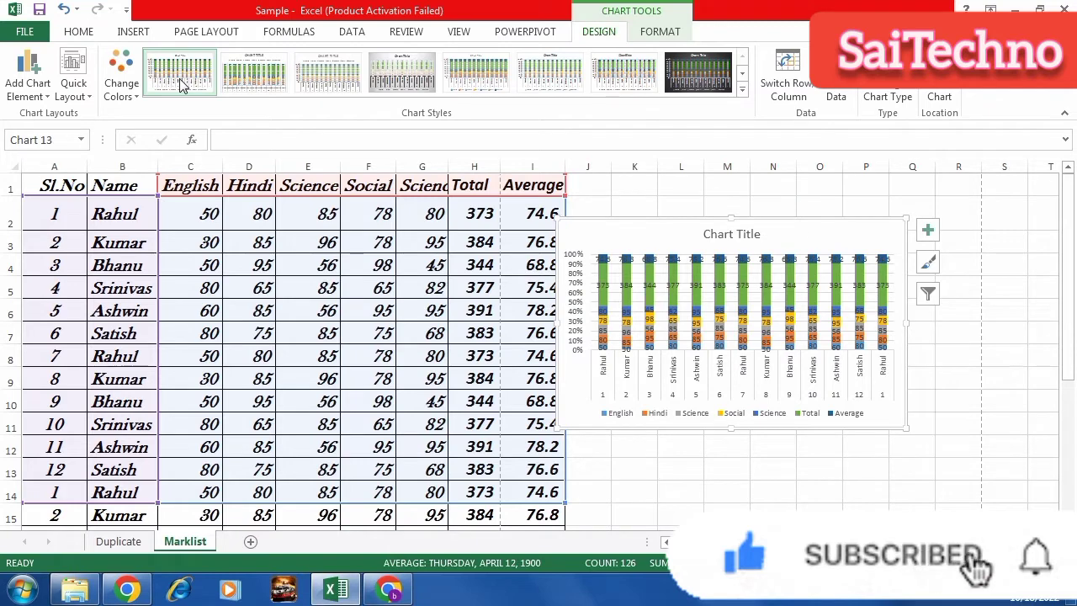
left_click(134, 97)
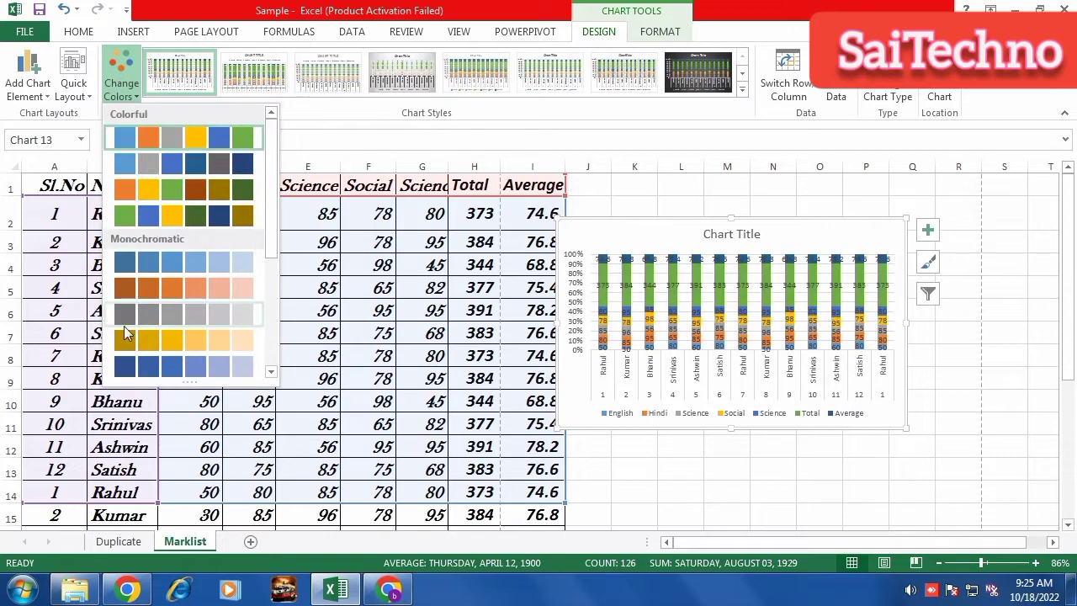
left_click(214, 200)
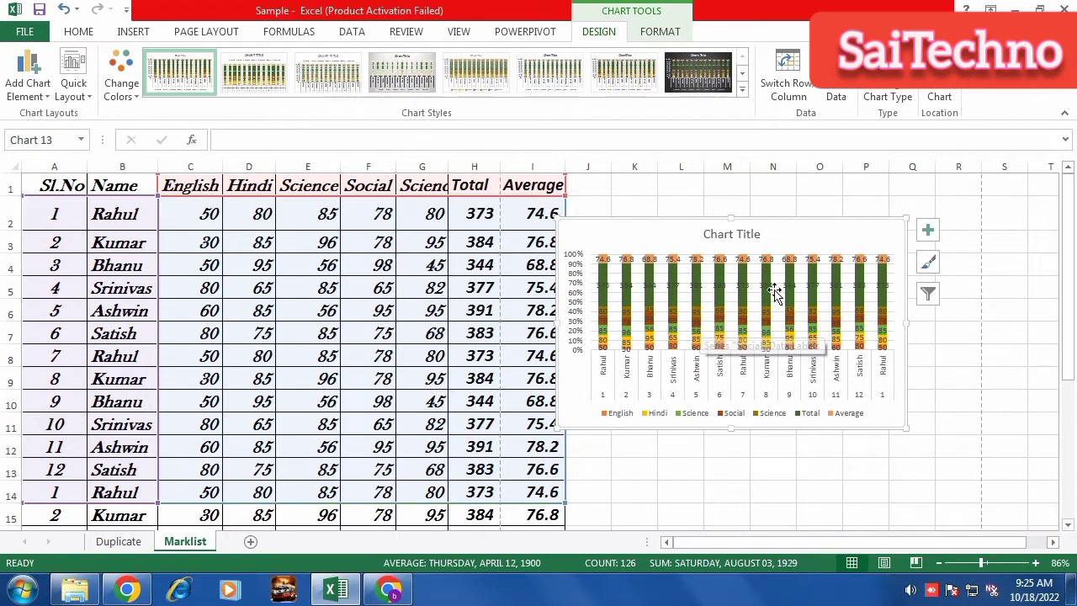
Change the chart type to Pie and pull the slices apart.
left_click(888, 91)
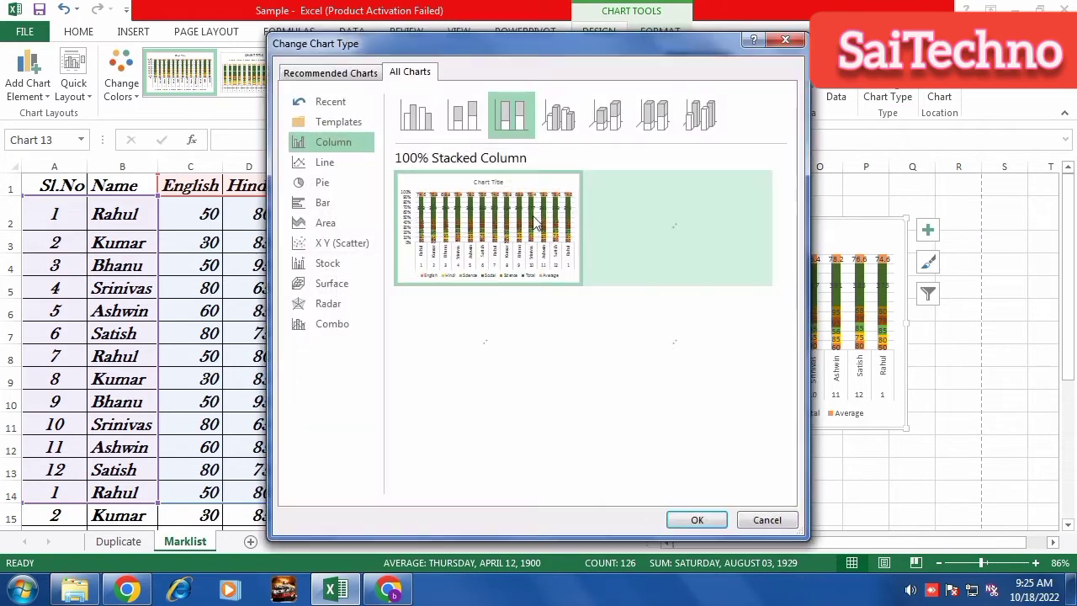
left_click(320, 165)
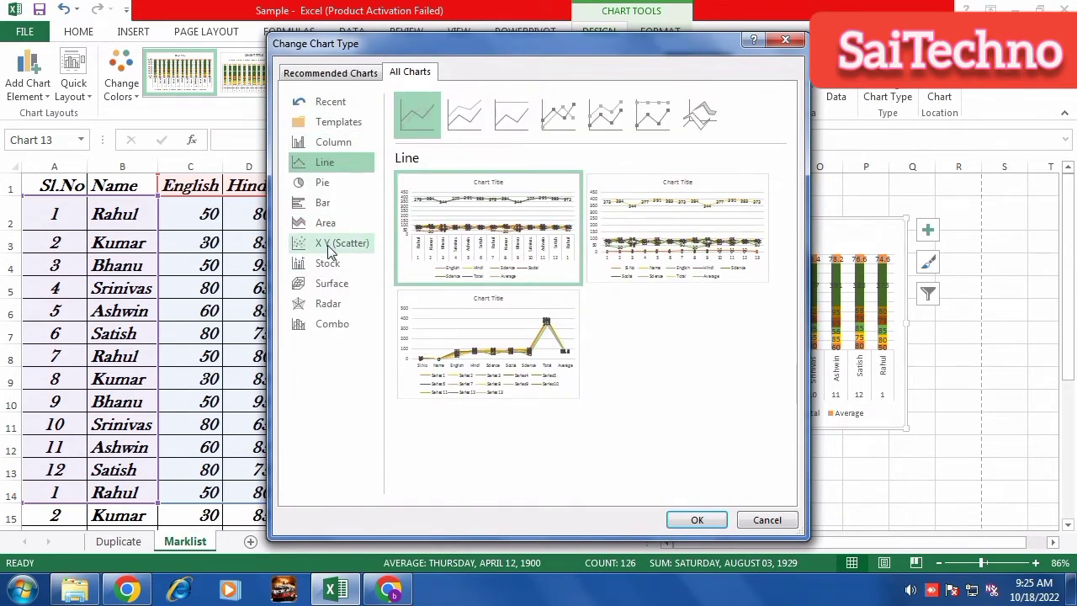
left_click(330, 244)
left_click(330, 283)
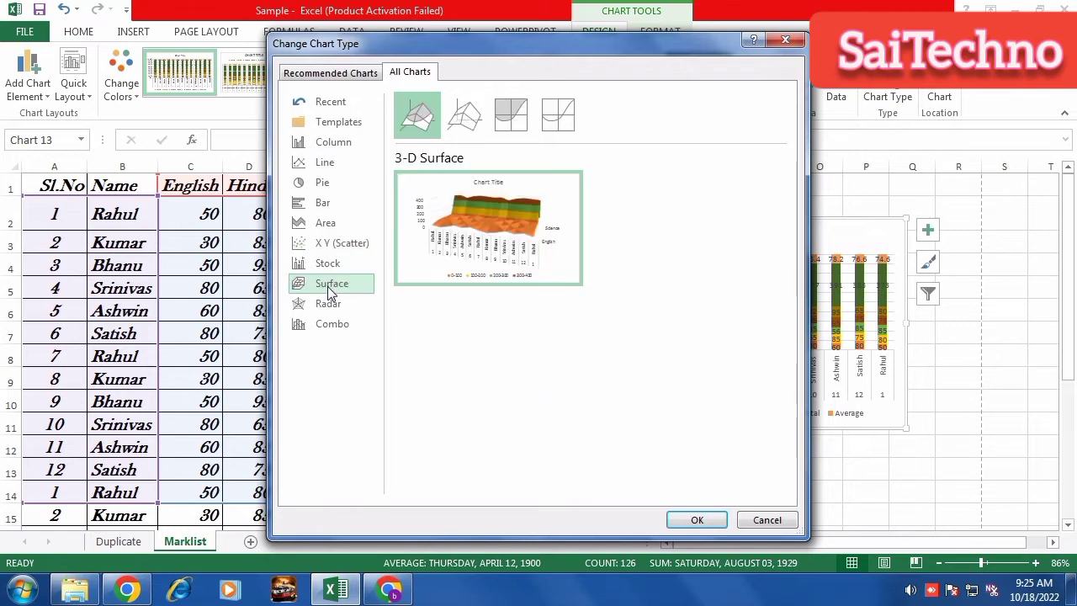
left_click(325, 145)
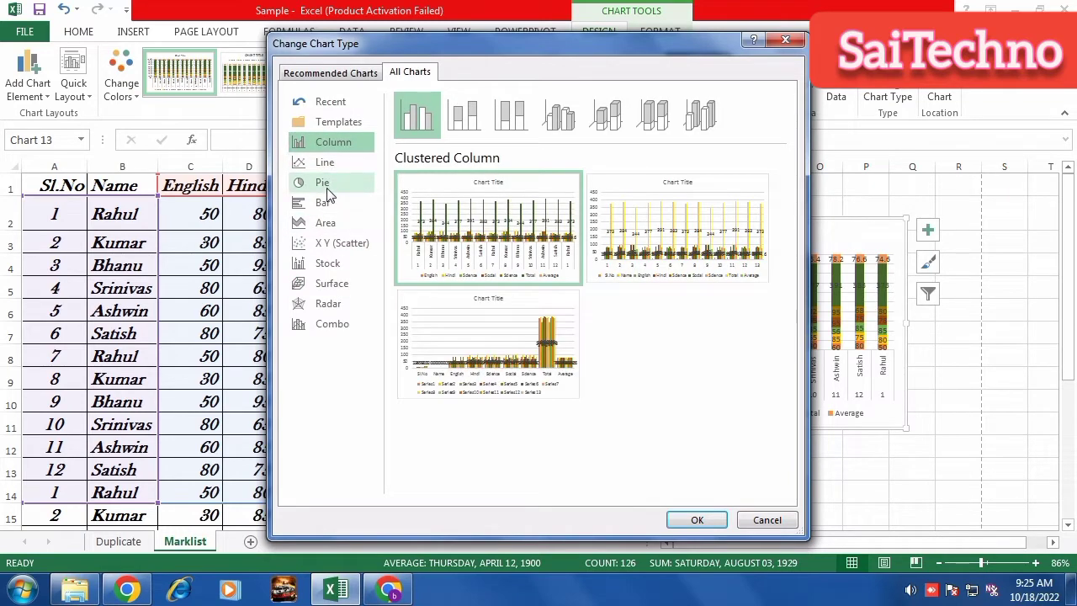
left_click(335, 189)
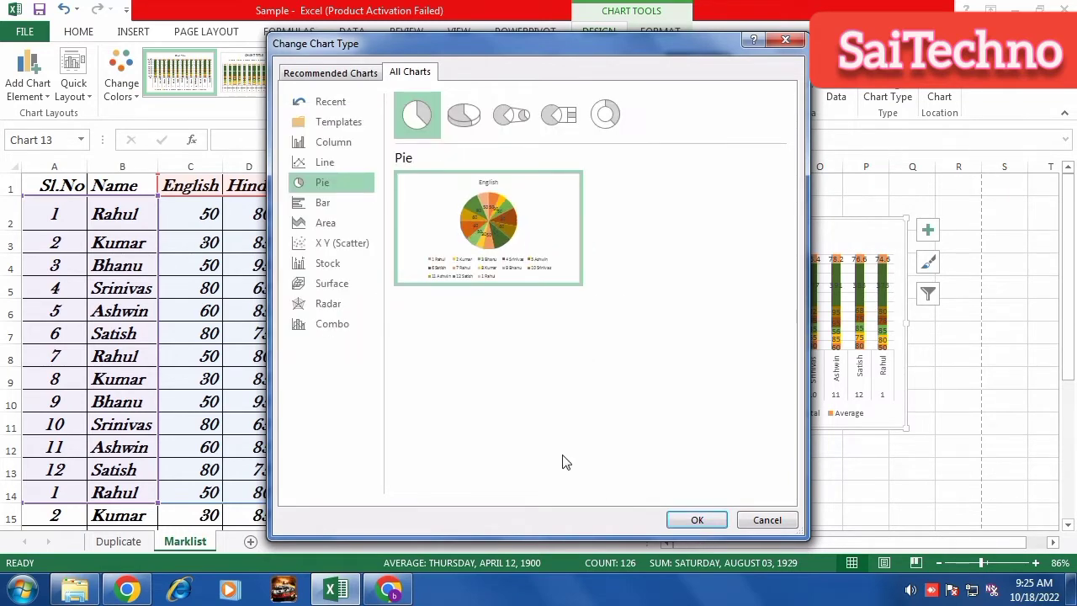
left_click(693, 526)
left_click_drag(768, 347, 778, 360)
Remove the English series, leaving Hindi, then delete the pie chart.
left_click(139, 34)
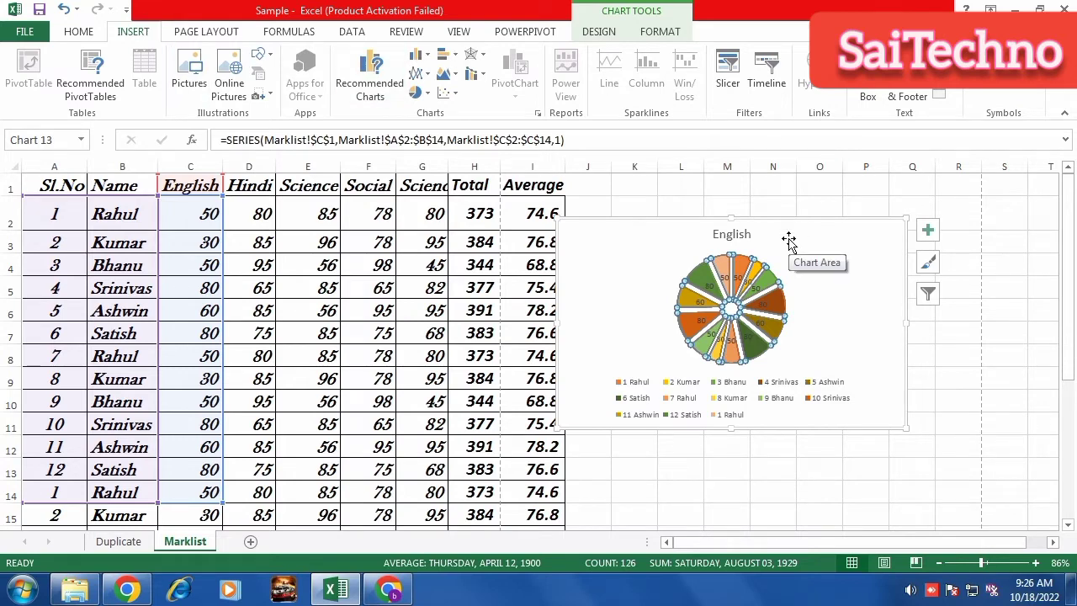
key("Delete")
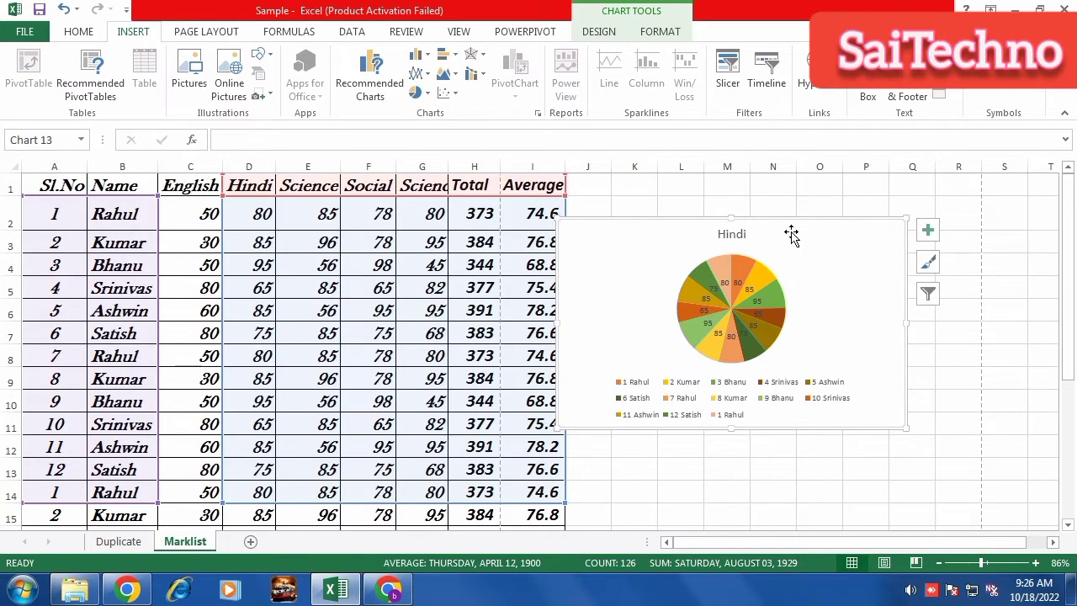
key("Delete")
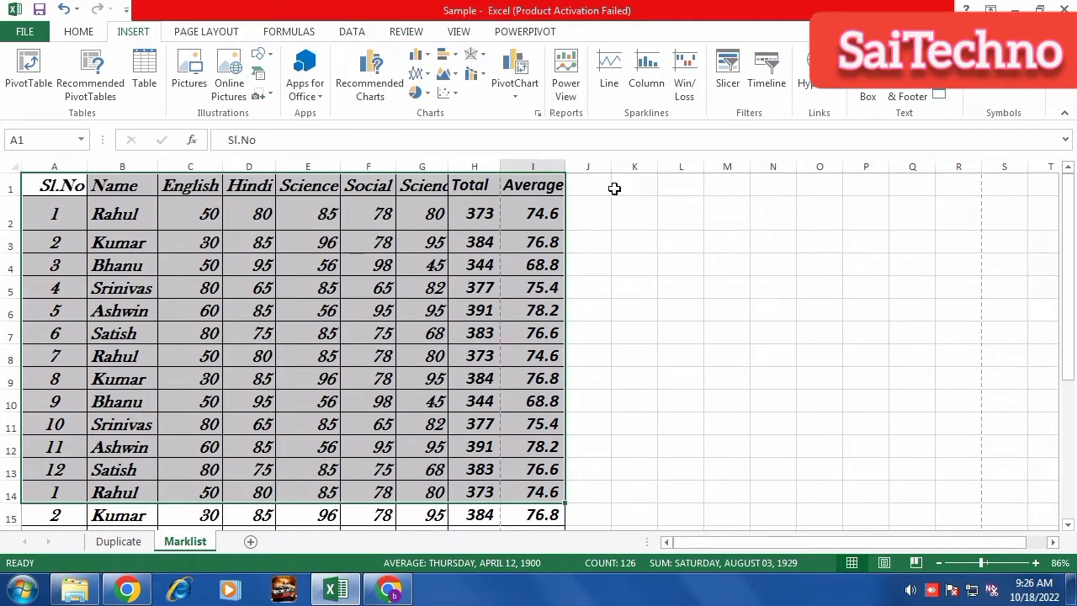
Add a column sparkline in J2 from the Total in H2 and fill it down to row 15.
left_click(565, 166)
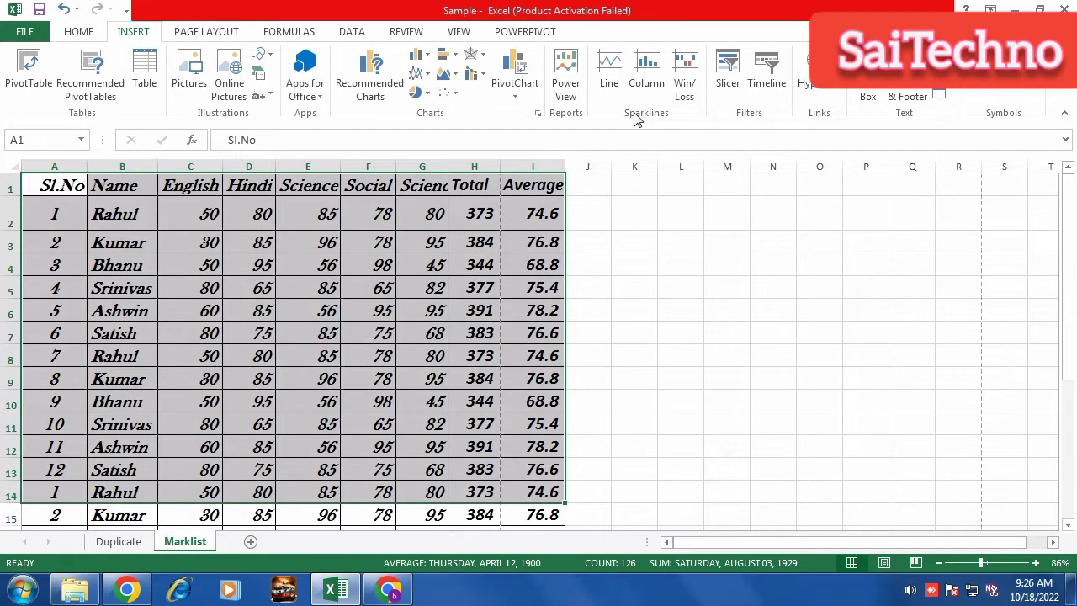
left_click(592, 215)
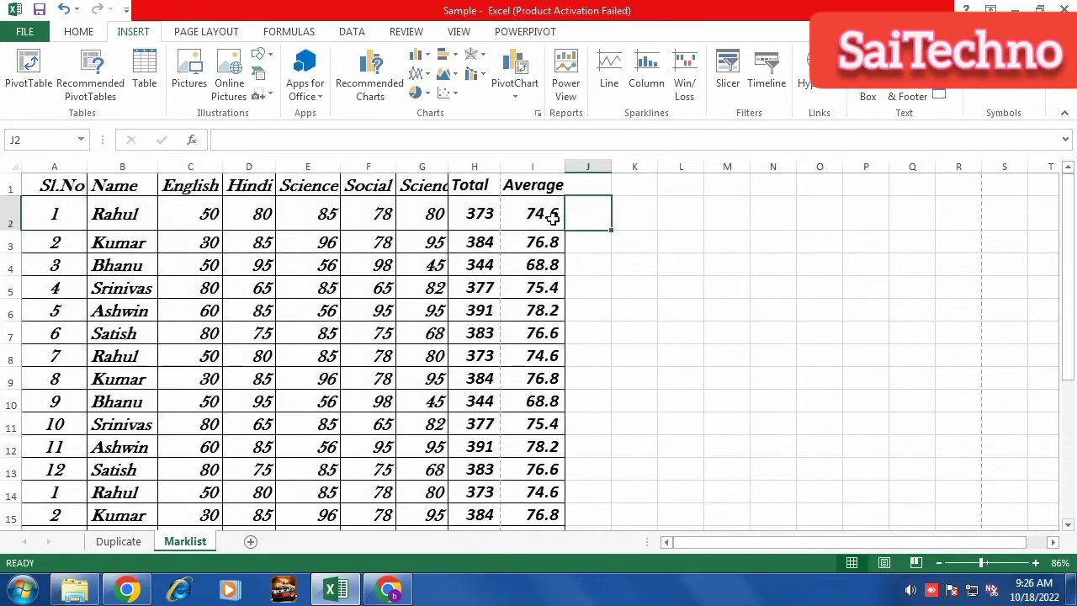
left_click(646, 74)
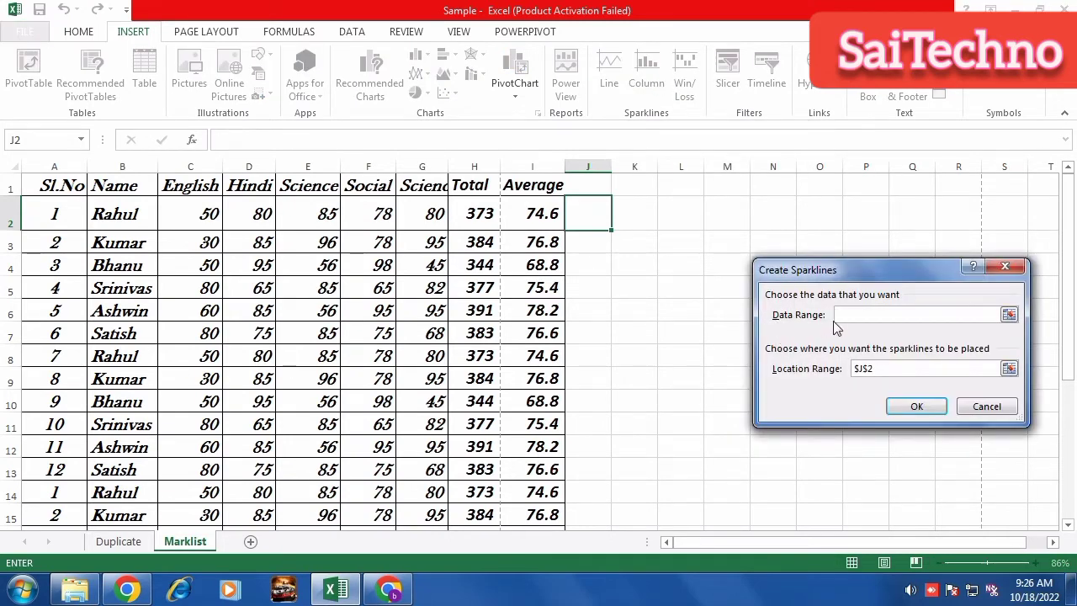
left_click(481, 215)
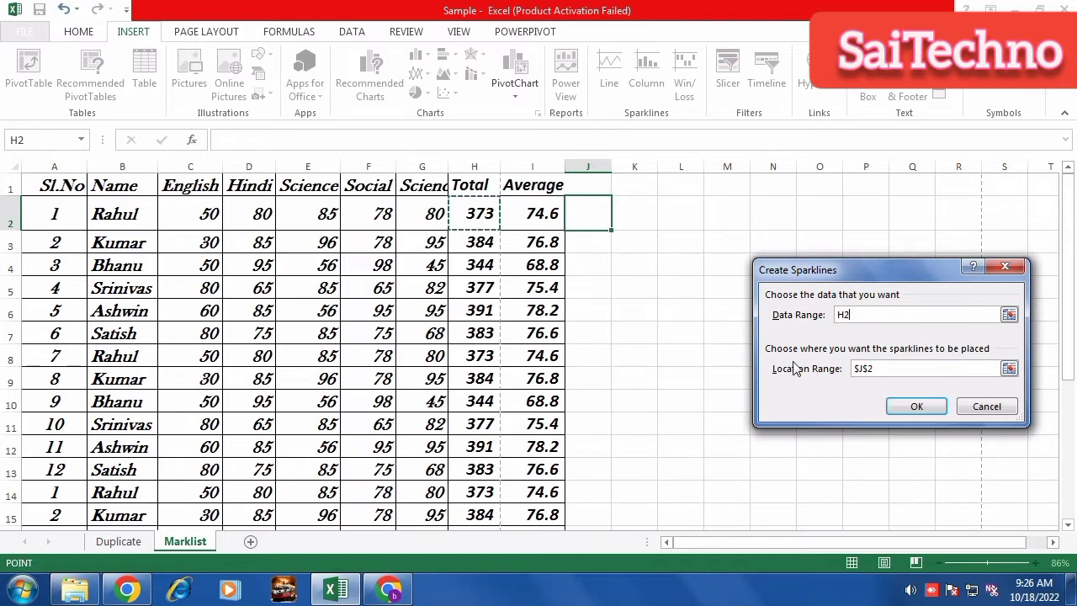
left_click(915, 408)
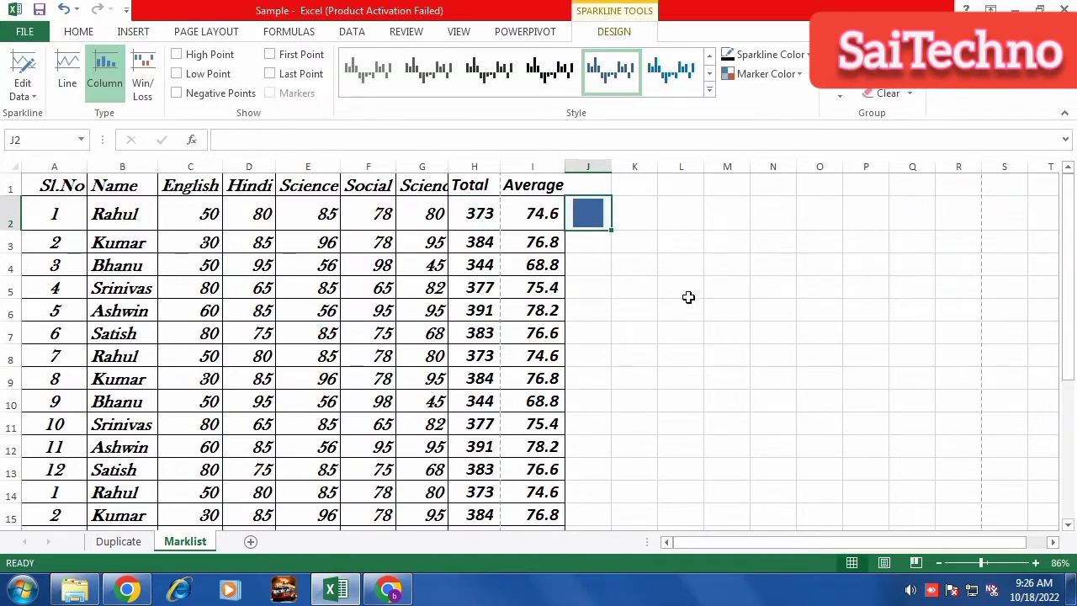
left_click(612, 230)
left_click_drag(611, 169, 671, 169)
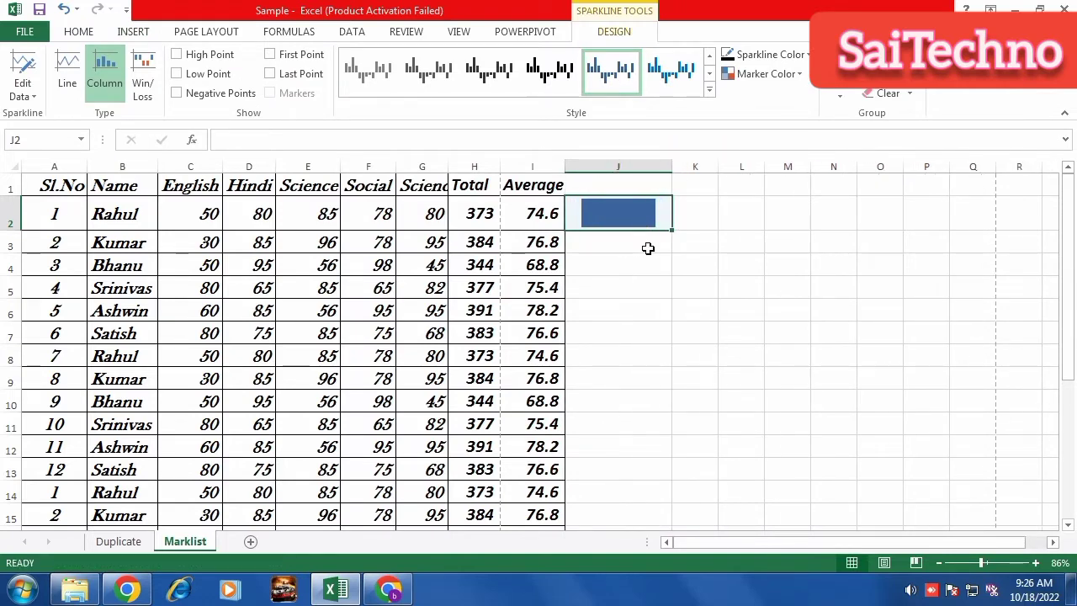
left_click_drag(673, 230, 670, 526)
Switch the sparklines to lines and mark each one's high point.
left_click(618, 336)
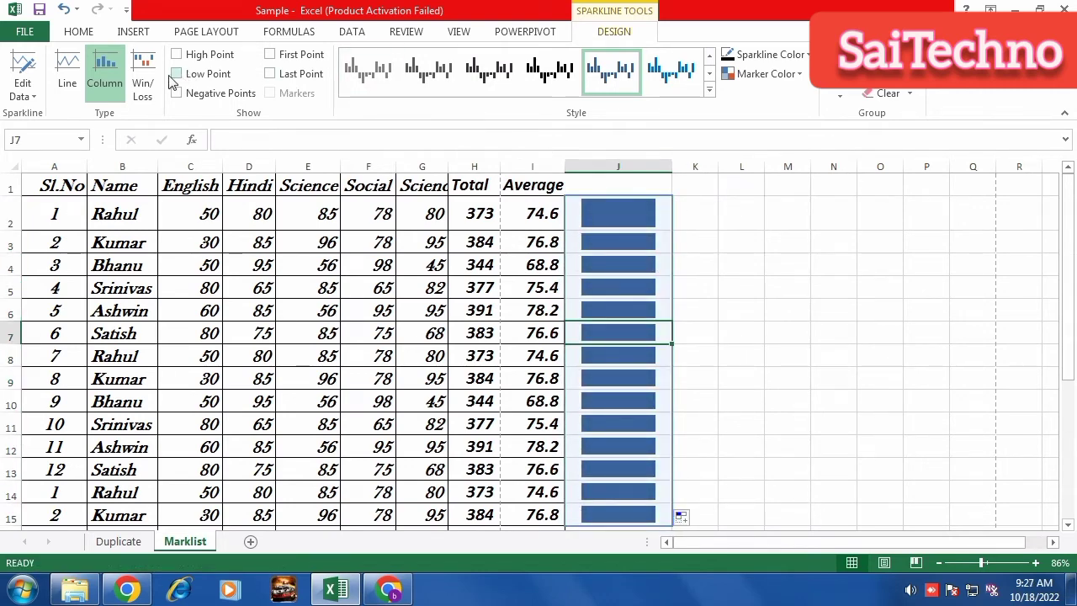
left_click(144, 80)
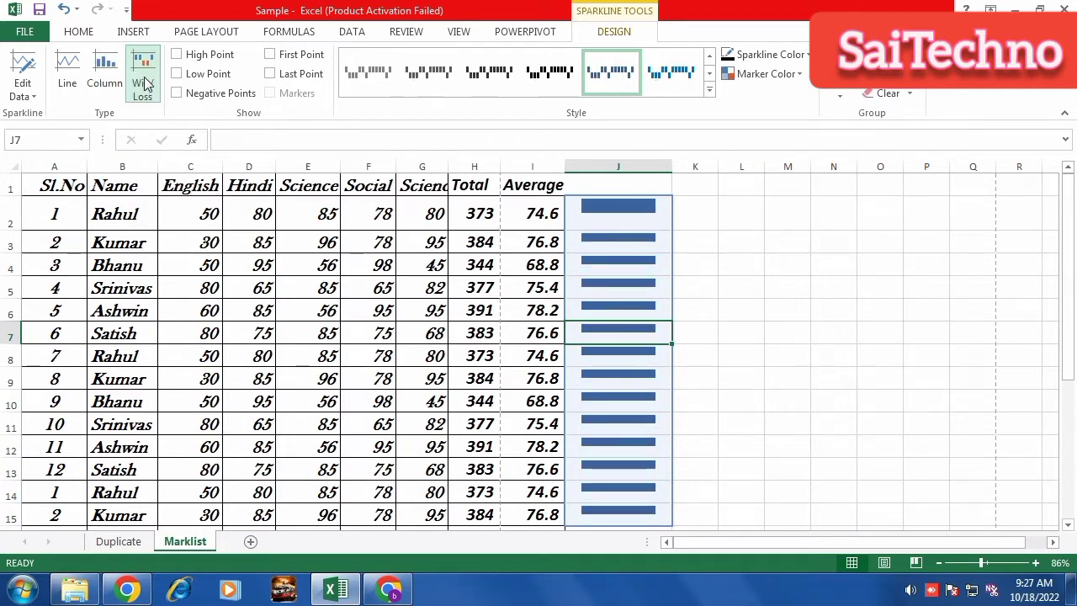
left_click(100, 72)
left_click(67, 67)
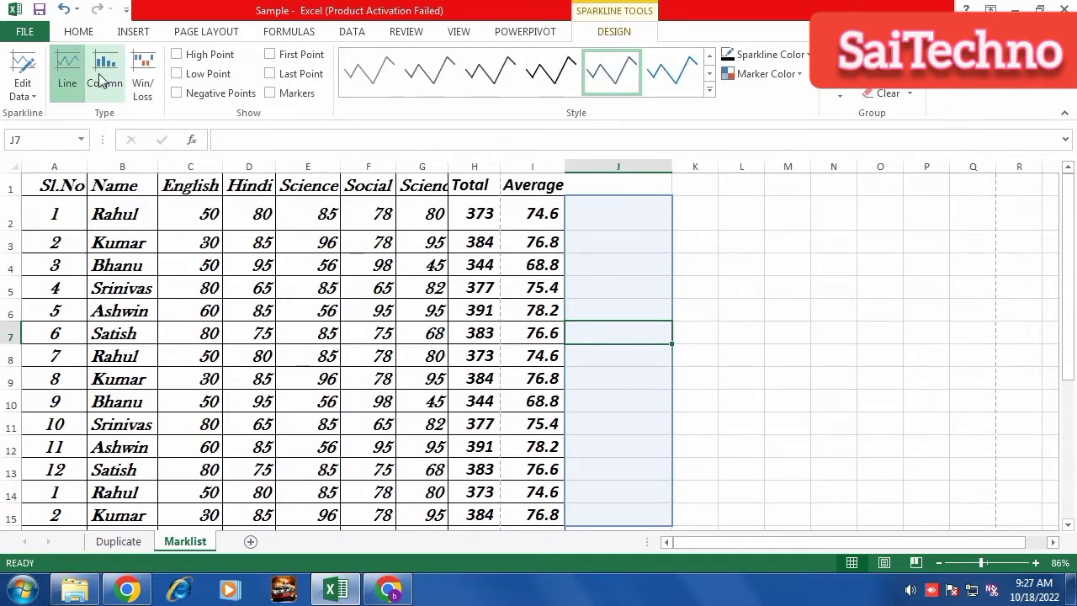
left_click(206, 59)
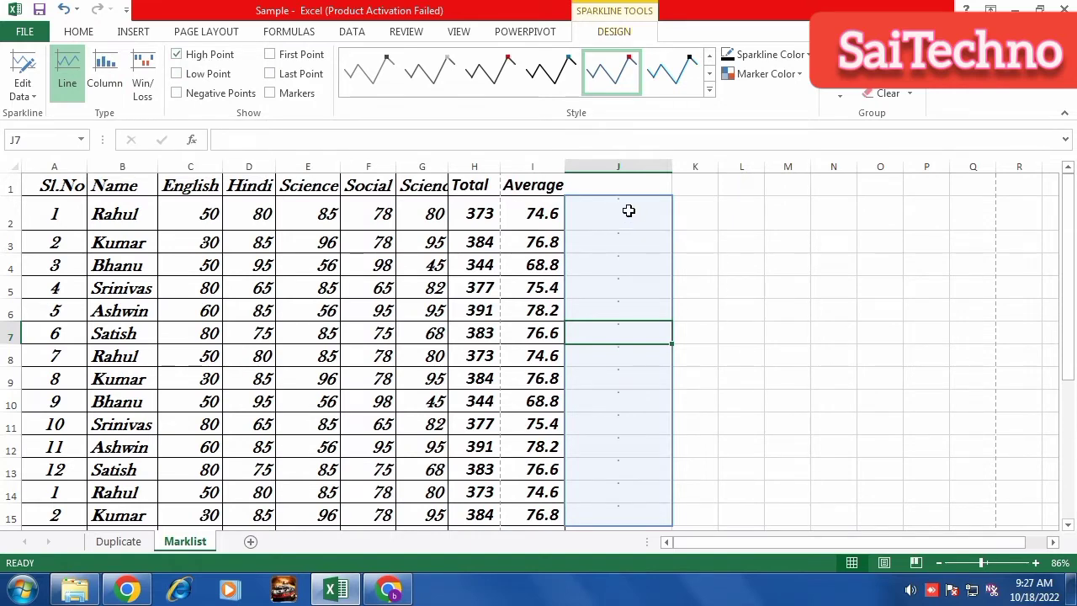
Undo the sparklines with Ctrl+Z until column J is empty again.
left_click_drag(627, 212, 629, 510)
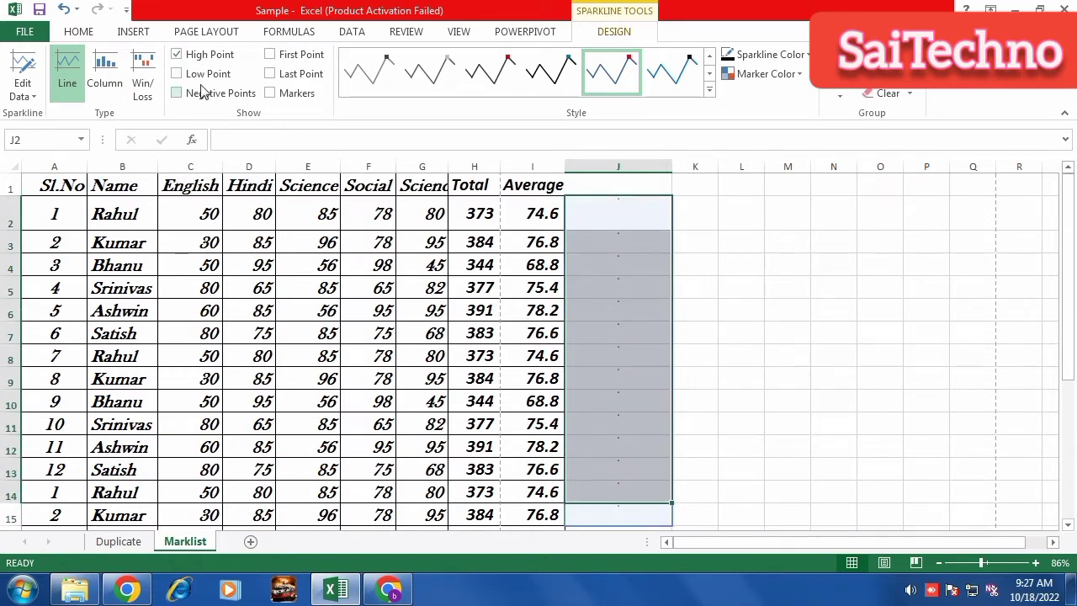
key("ctrl+z")
key("ctrl+z")
key("ctrl+z")
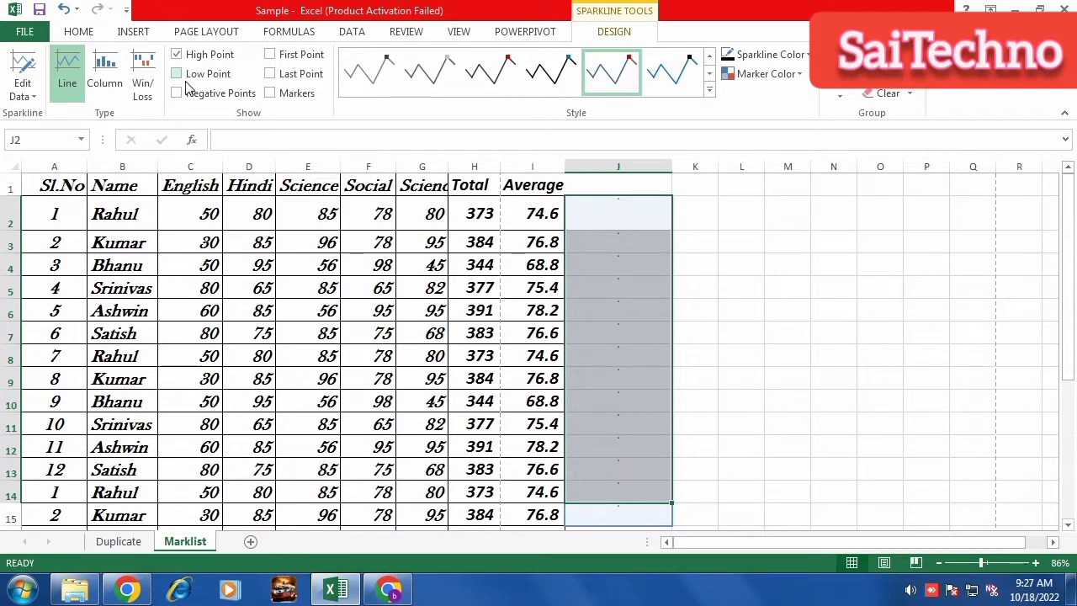
key("ctrl+z")
key("ctrl+z")
key("ctrl+z")
key("ctrl+z")
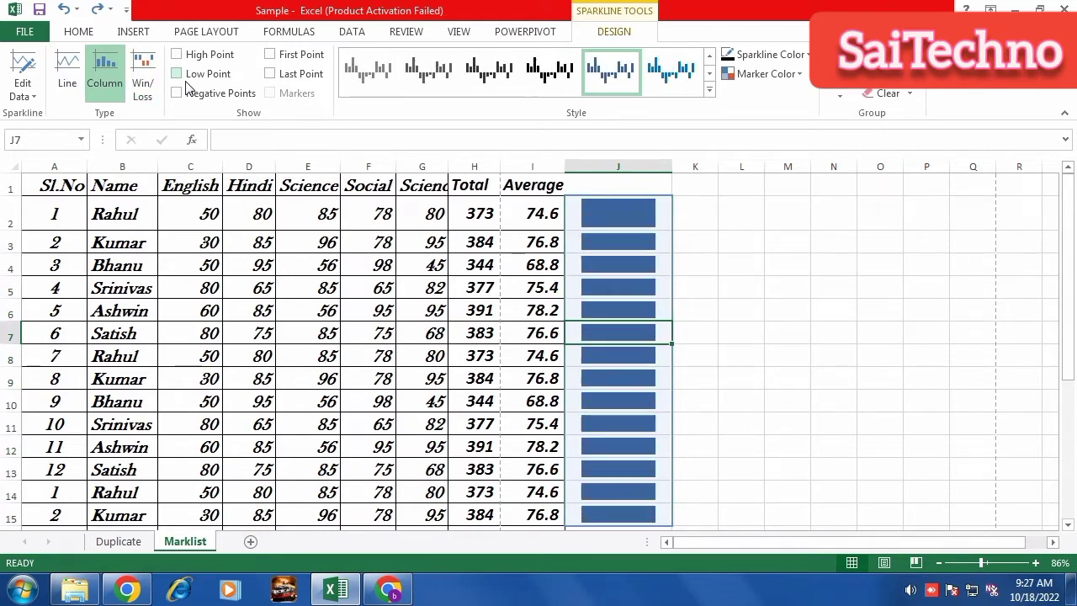
key("ctrl+z")
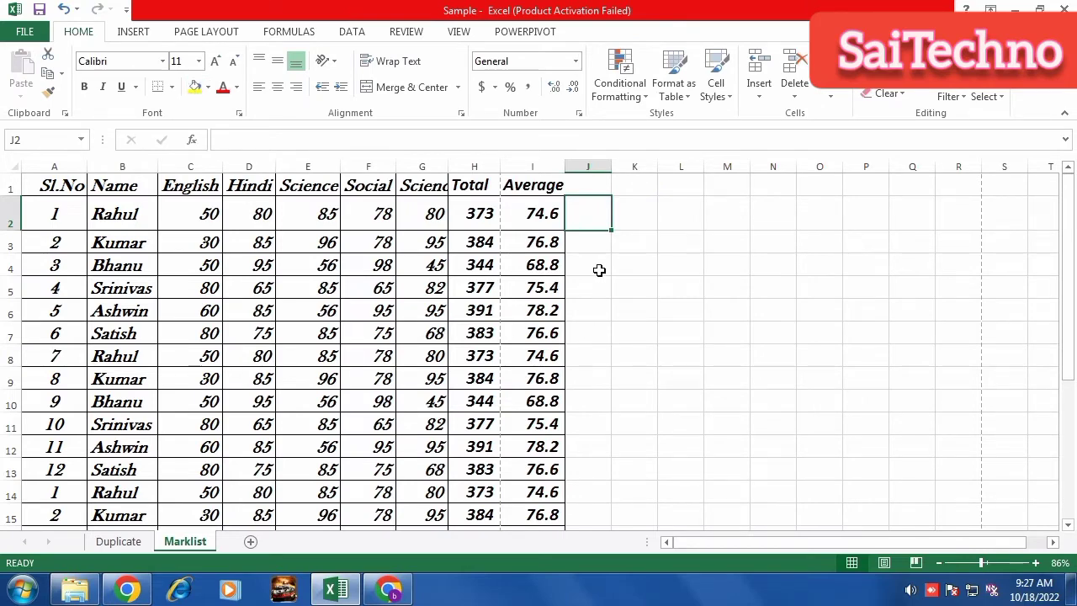
left_click(133, 31)
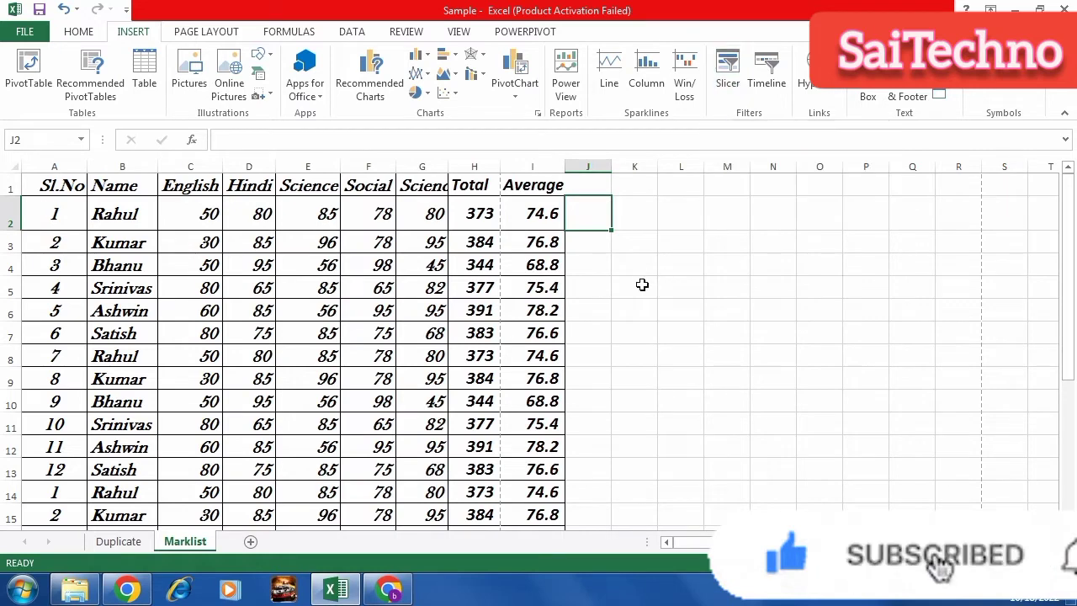
left_click(628, 315)
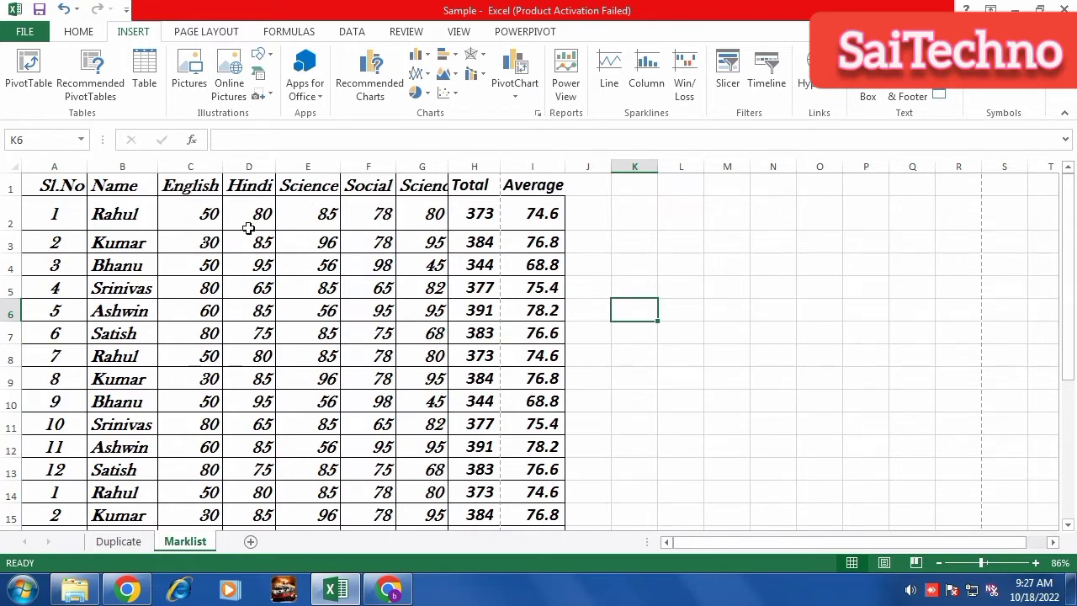
Convert A1:I15 into a table with 'My table has headers' kept checked.
left_click_drag(74, 191, 522, 508)
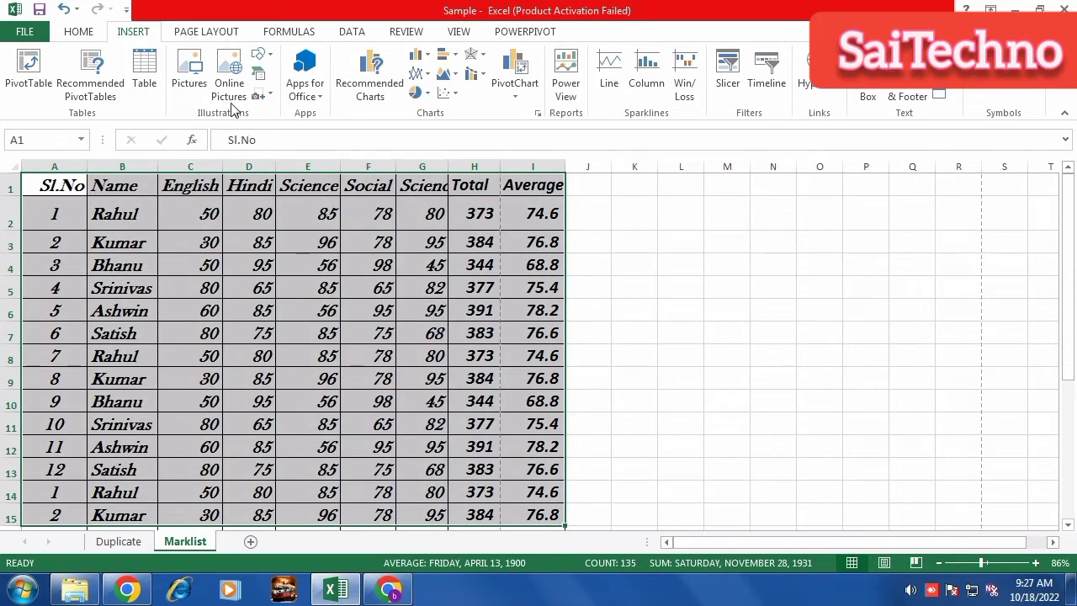
left_click(144, 67)
left_click(882, 357)
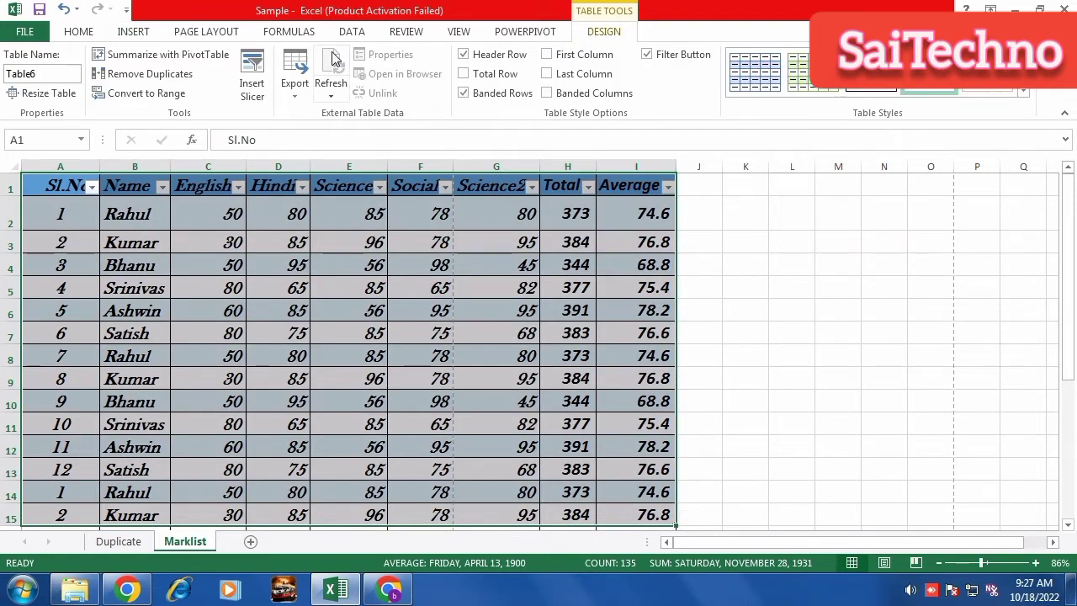
left_click(138, 33)
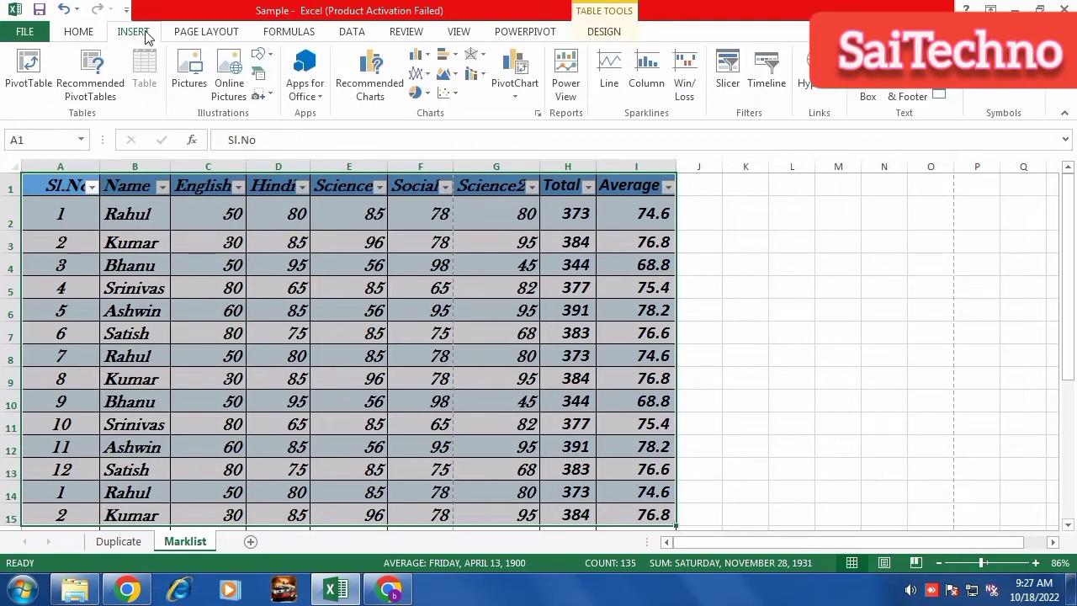
Insert Name and Hindi slicers and move both to the right of the table.
left_click(727, 74)
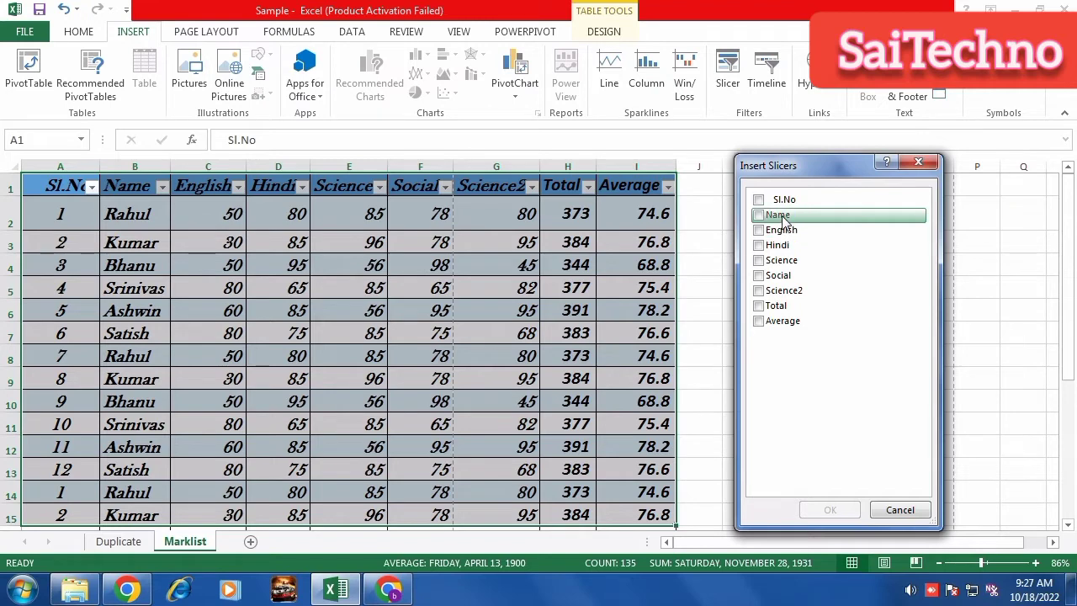
left_click(760, 215)
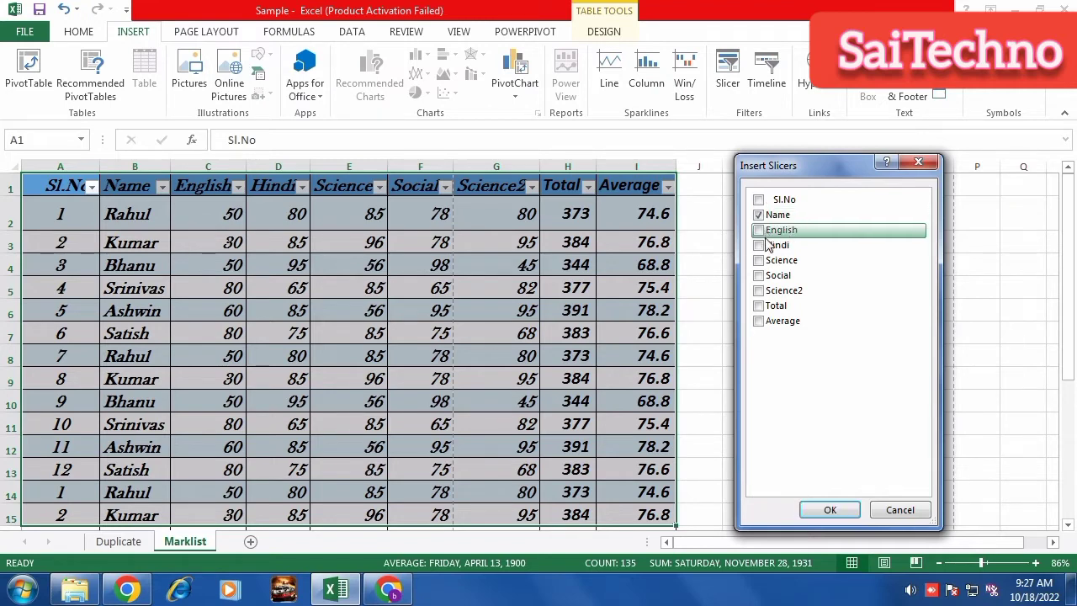
left_click(760, 245)
left_click(828, 511)
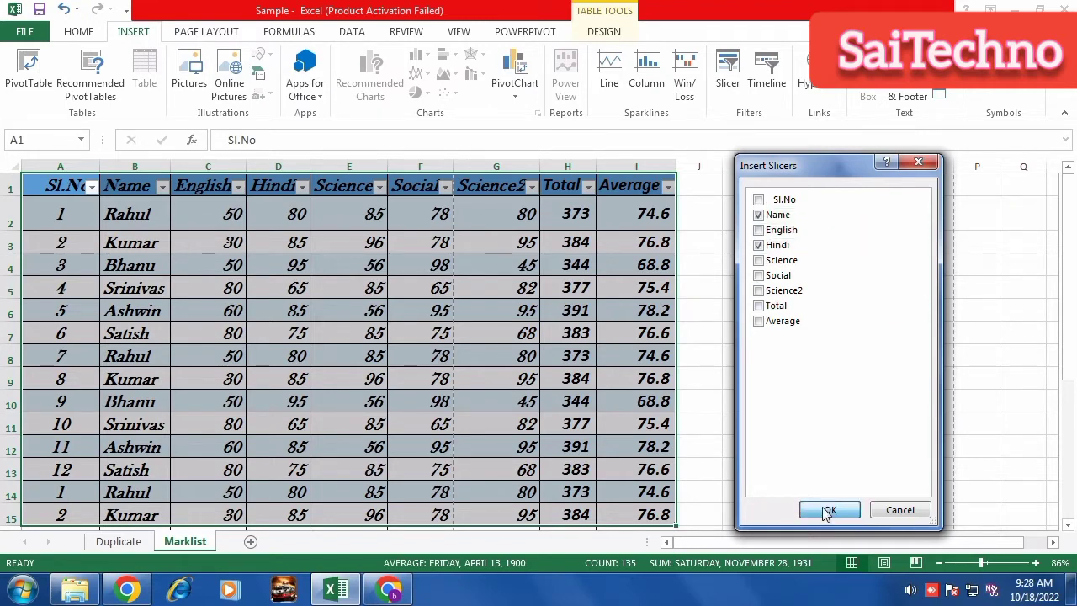
left_click_drag(572, 284, 962, 175)
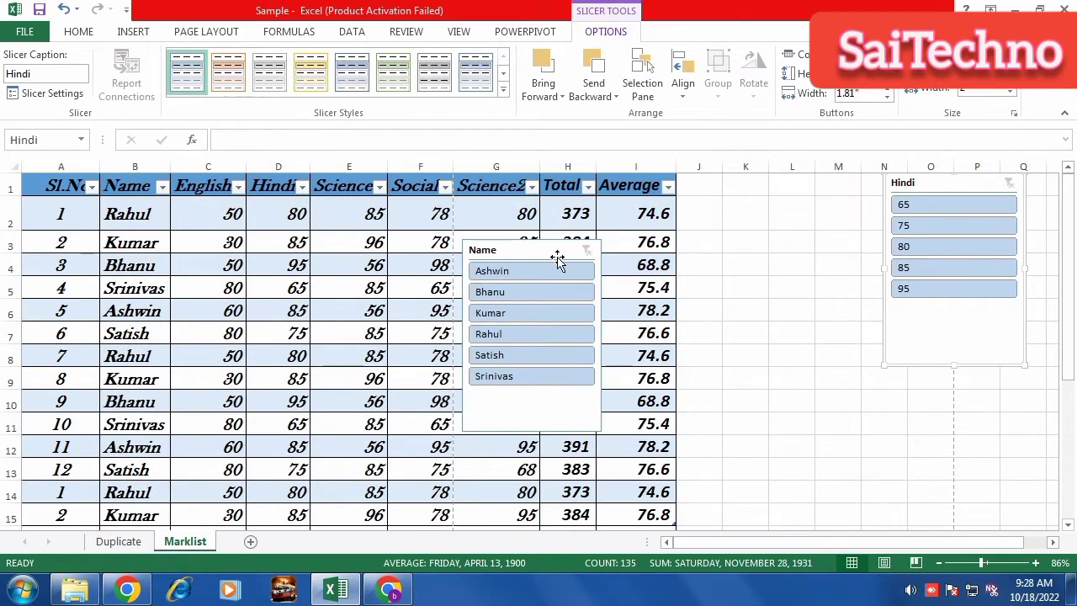
left_click_drag(557, 252, 820, 188)
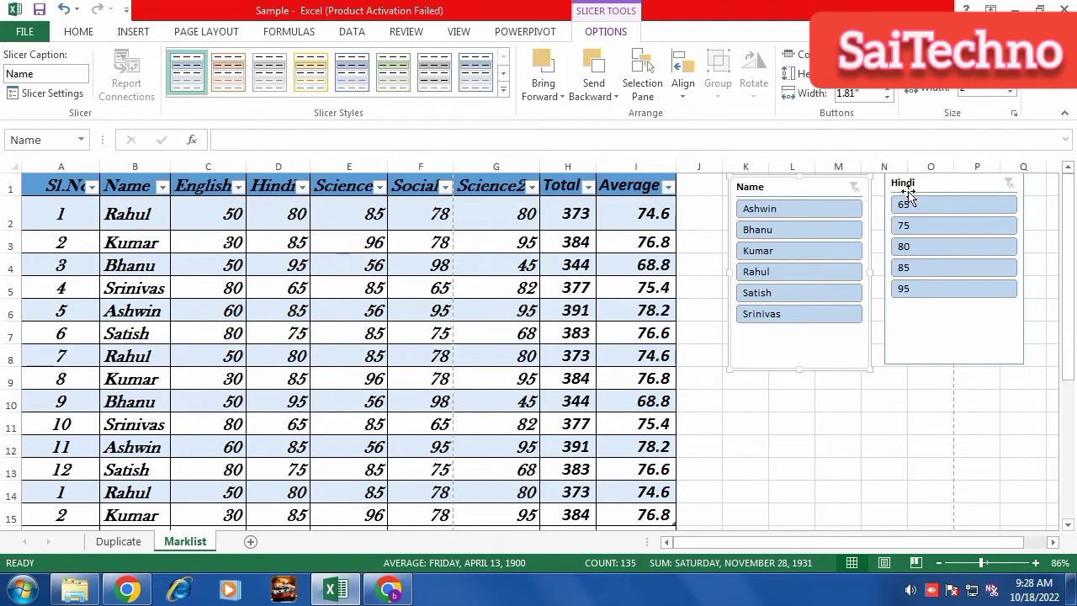
Filter by Ashwin, Bhanu, Kumar, then Rahul, and delete the Hindi slicer.
left_click(785, 209)
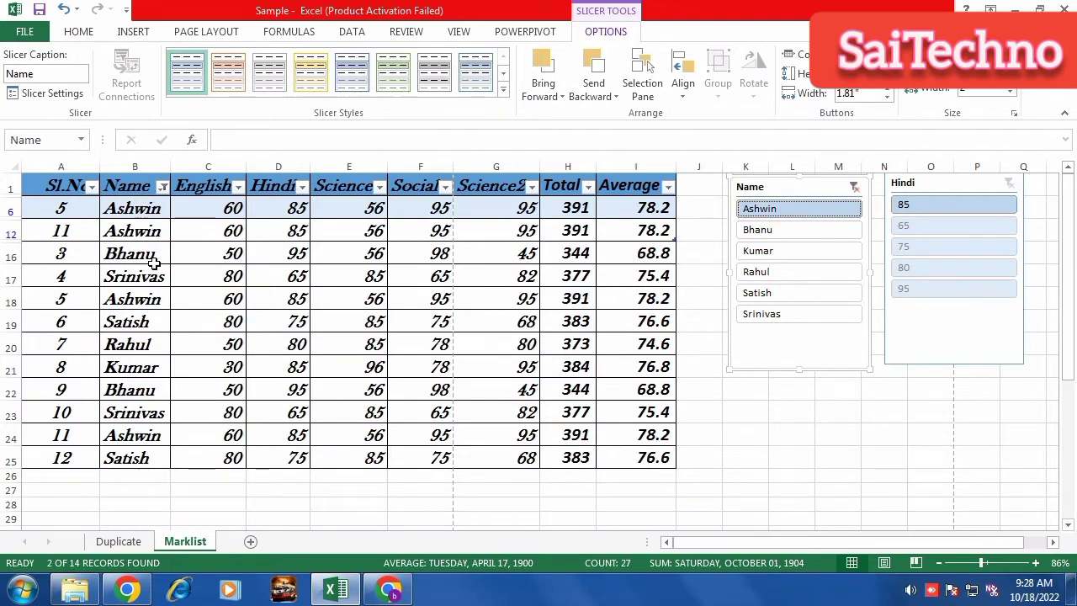
left_click(770, 232)
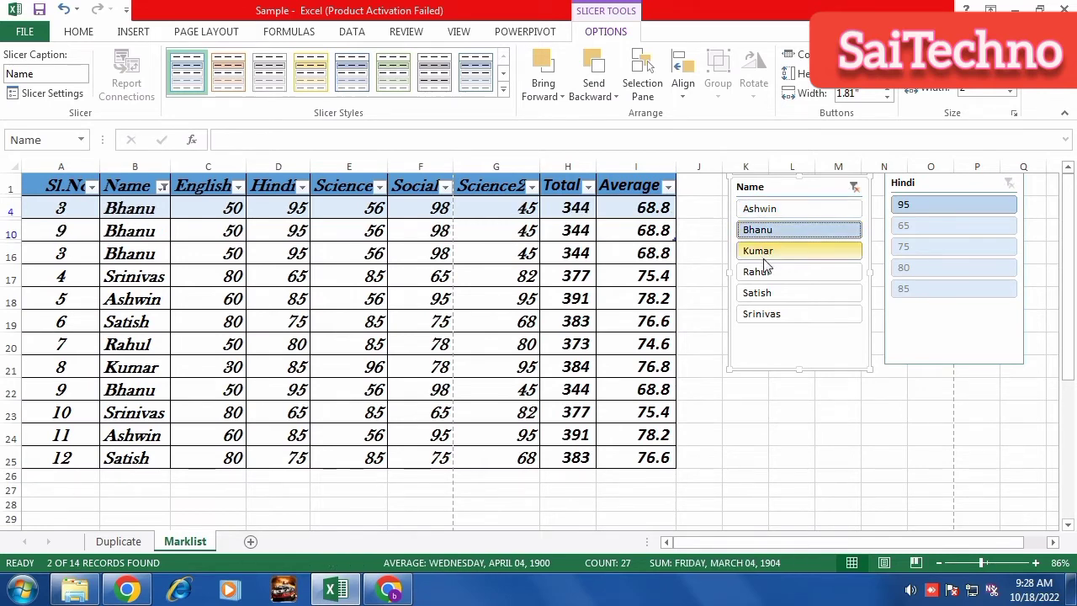
left_click(769, 253)
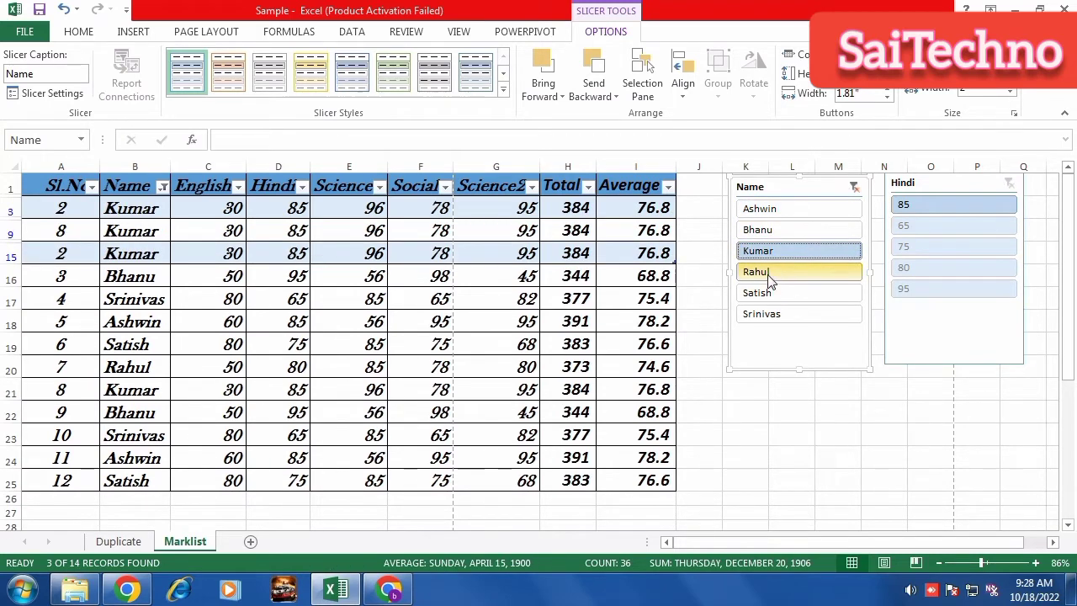
left_click(769, 275)
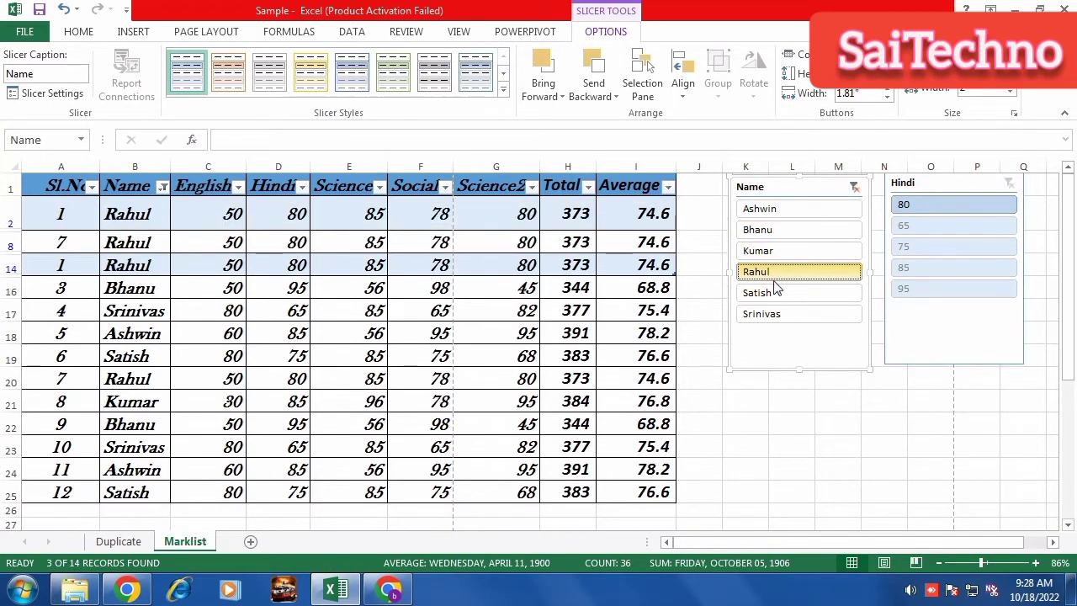
left_click(1011, 182)
left_click_drag(1012, 182, 1016, 187)
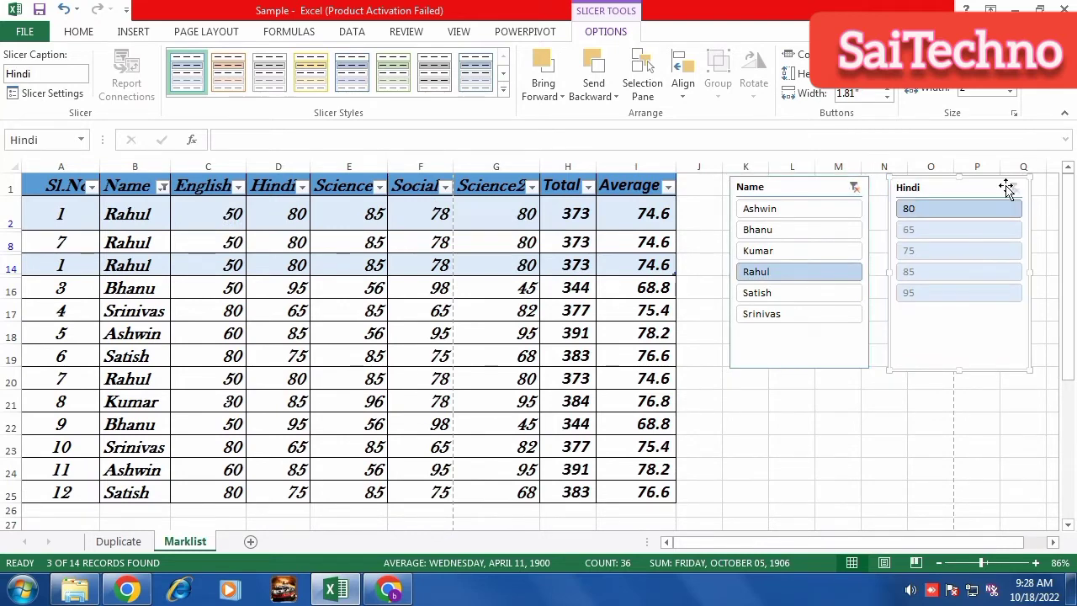
key("Delete")
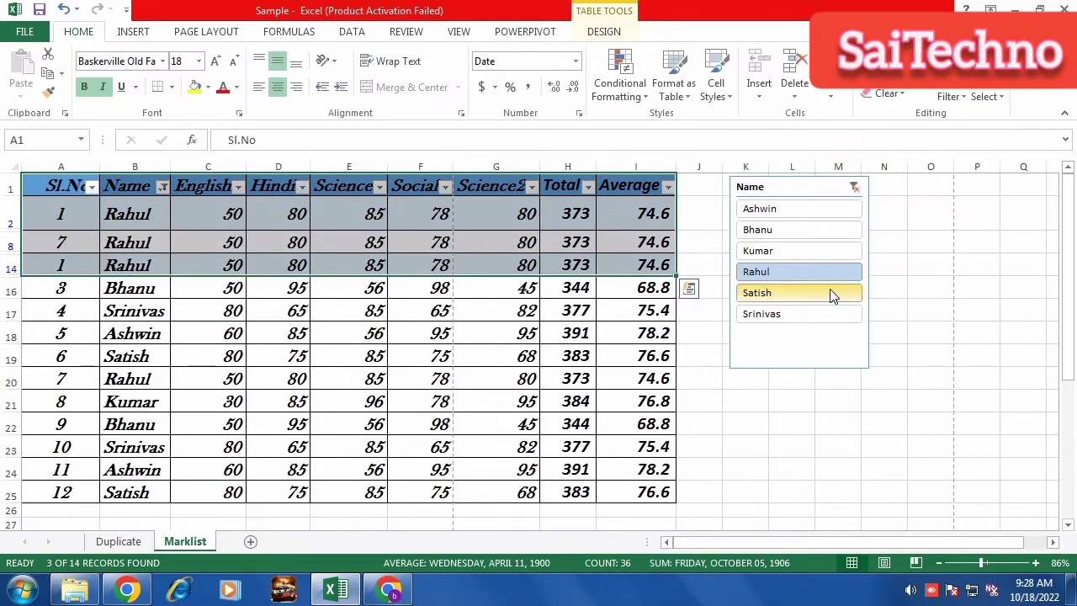
Try the Name slicer filters for Satish, Srinivas, Ashwin, Bhanu, Kumar and Rahul.
left_click(768, 301)
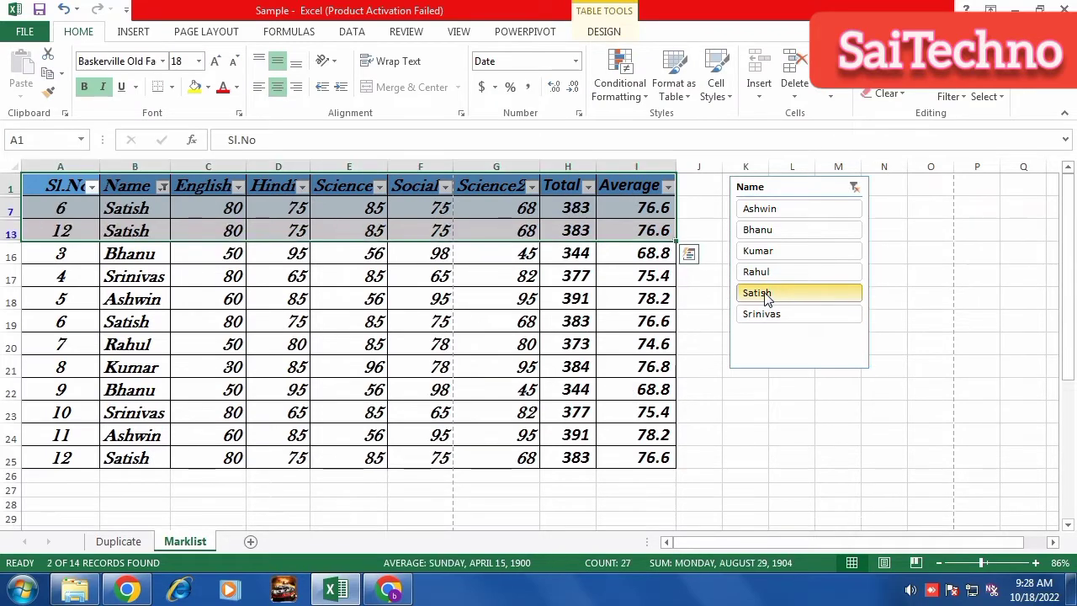
left_click(565, 318)
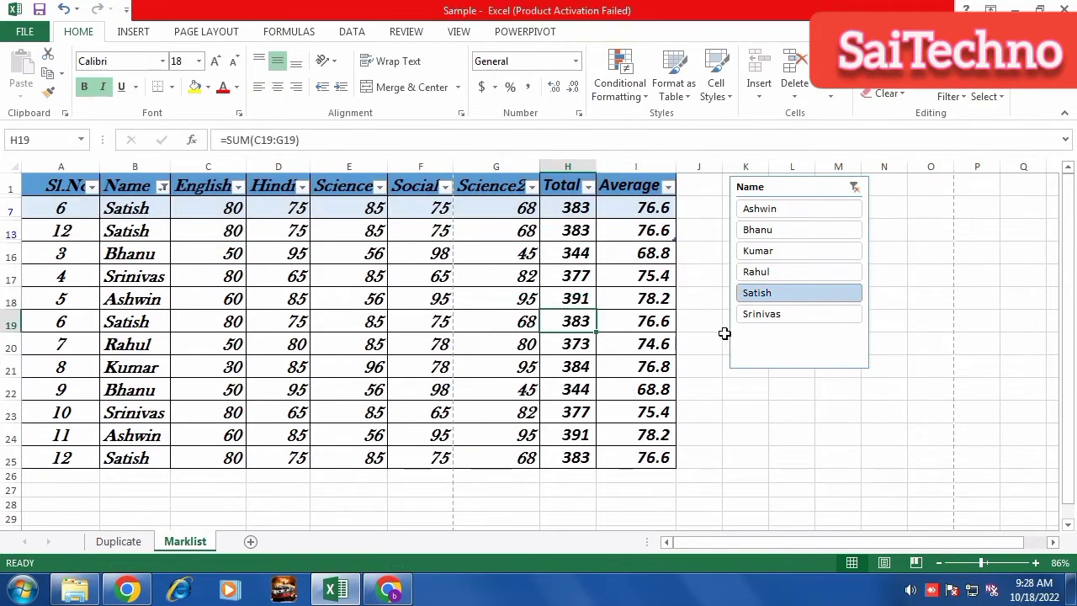
left_click(752, 318)
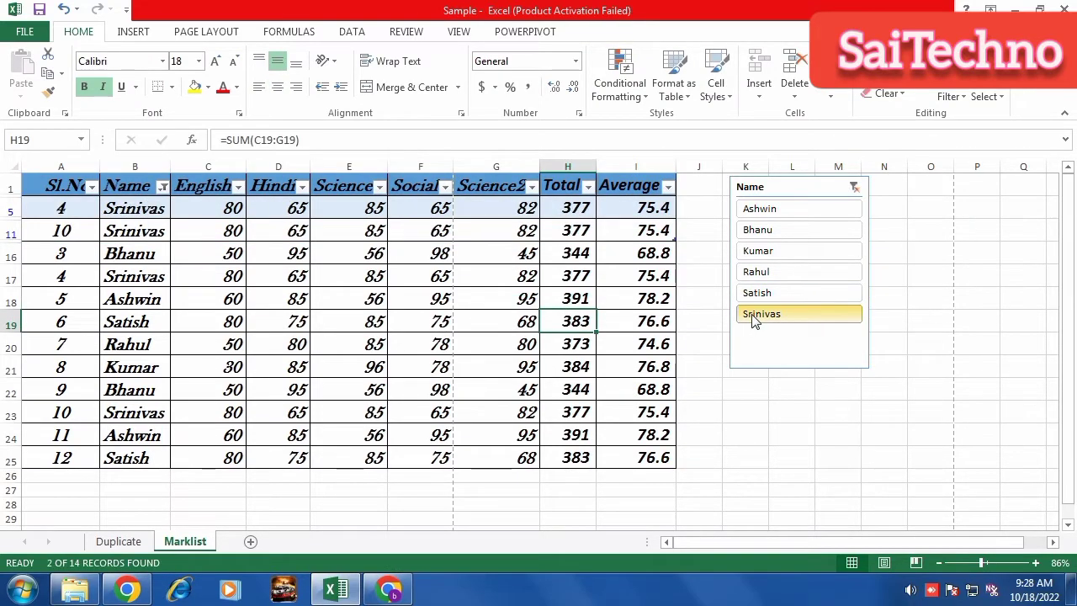
left_click(762, 217)
left_click(760, 231)
left_click(340, 258)
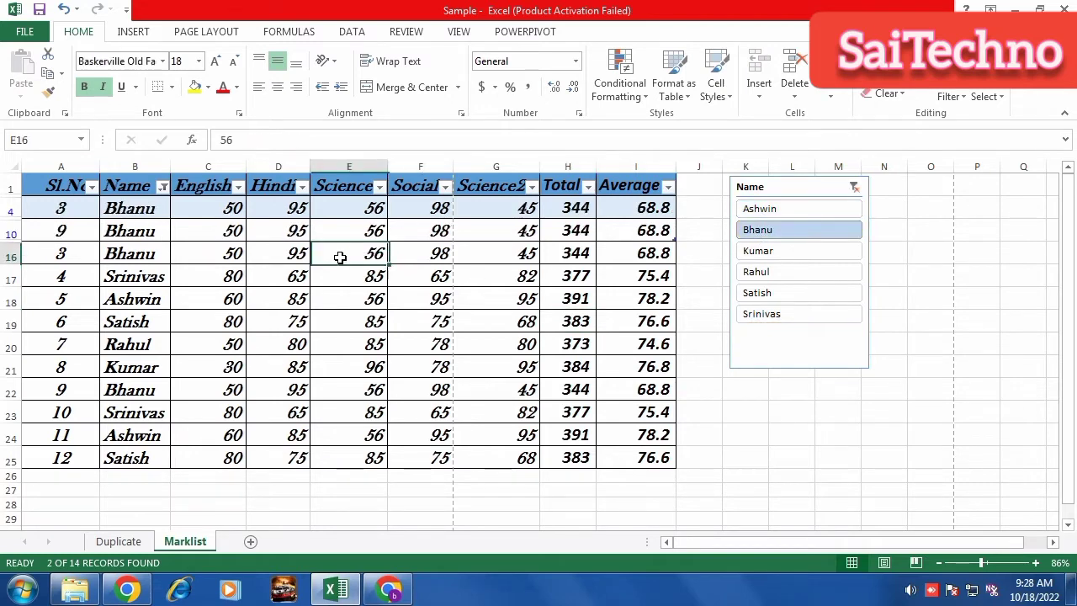
left_click_drag(61, 209, 632, 459)
left_click(756, 251)
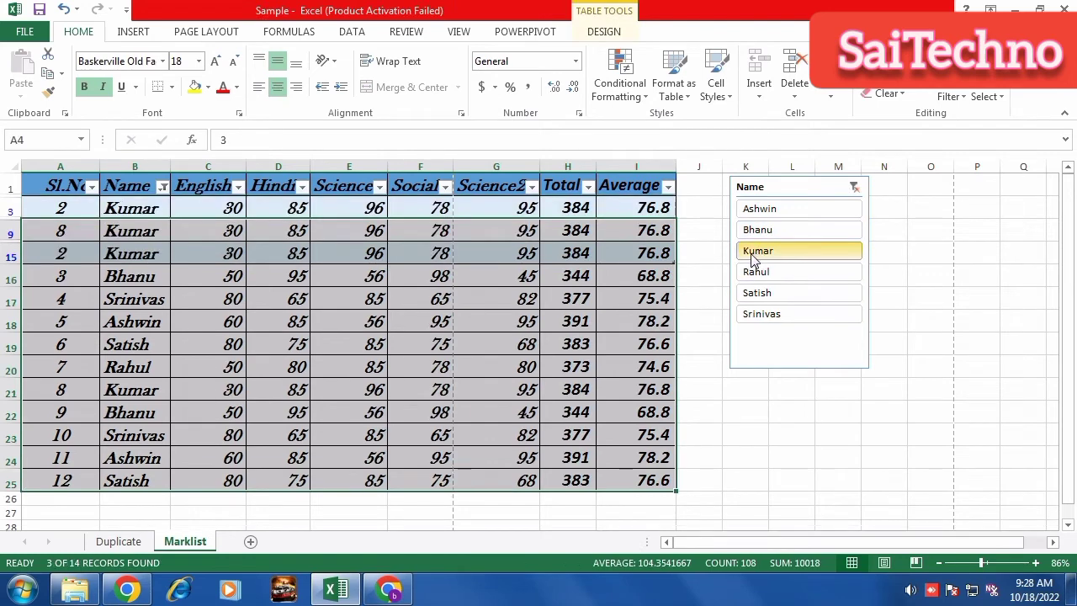
left_click(753, 280)
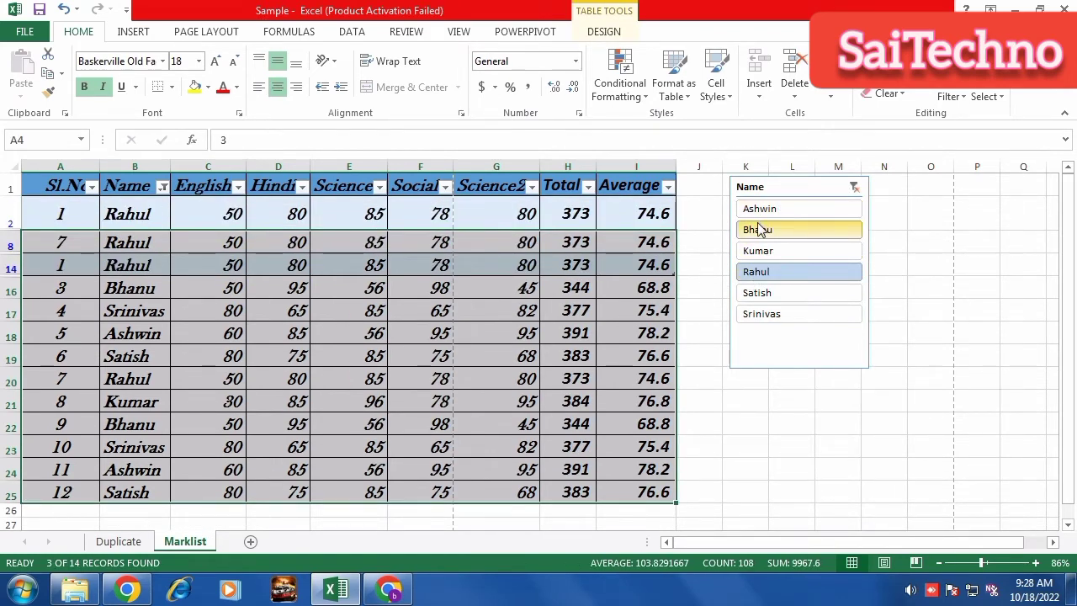
left_click(759, 249)
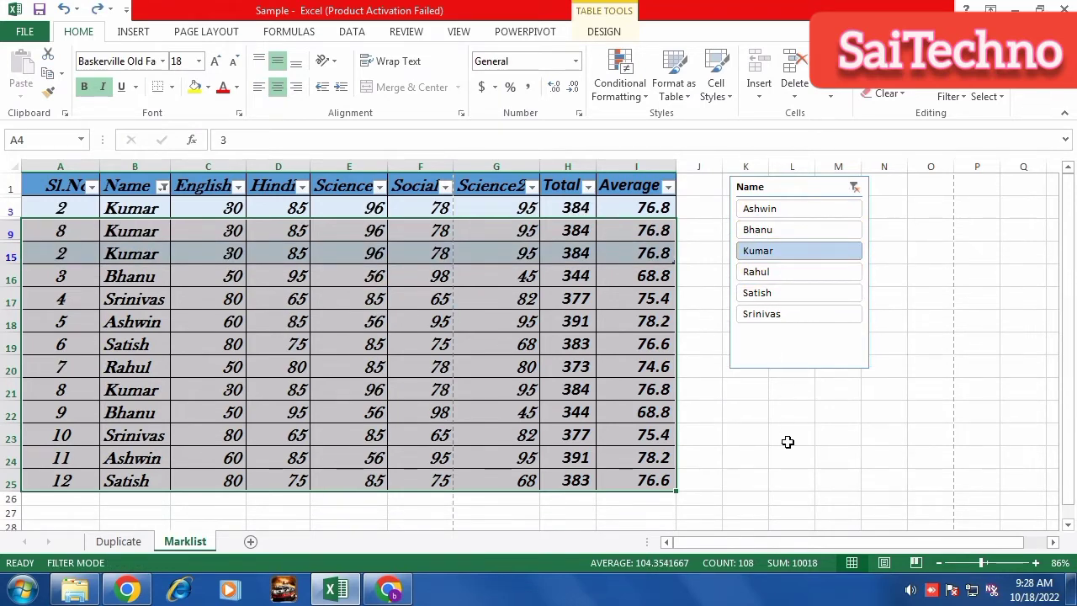
left_click(787, 438)
Delete the Name slicer and undo back to an unfiltered table, ending on cell I9.
left_click(785, 193)
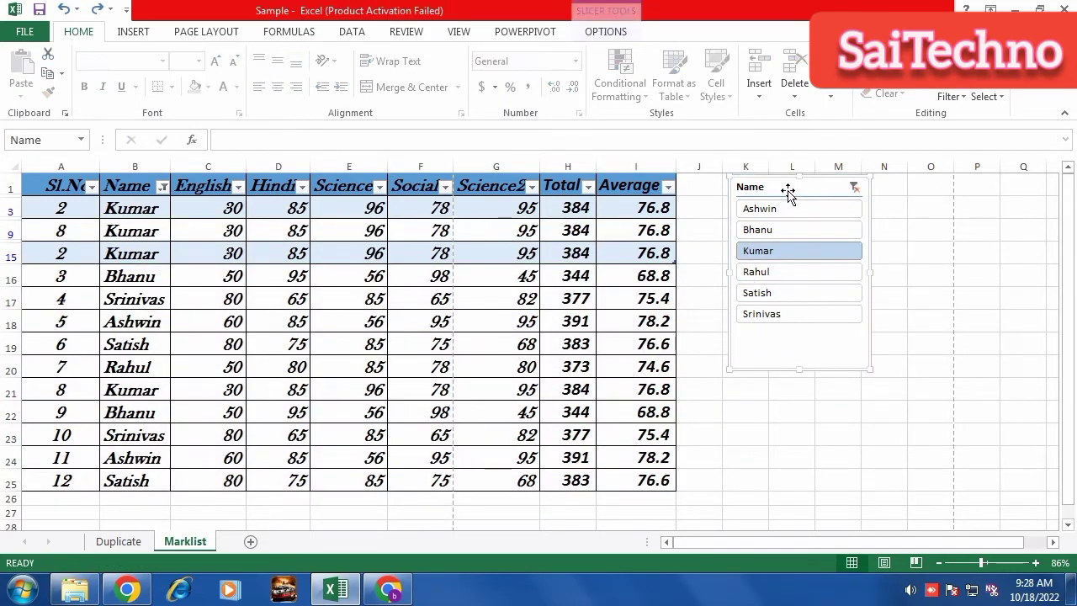
key("Delete")
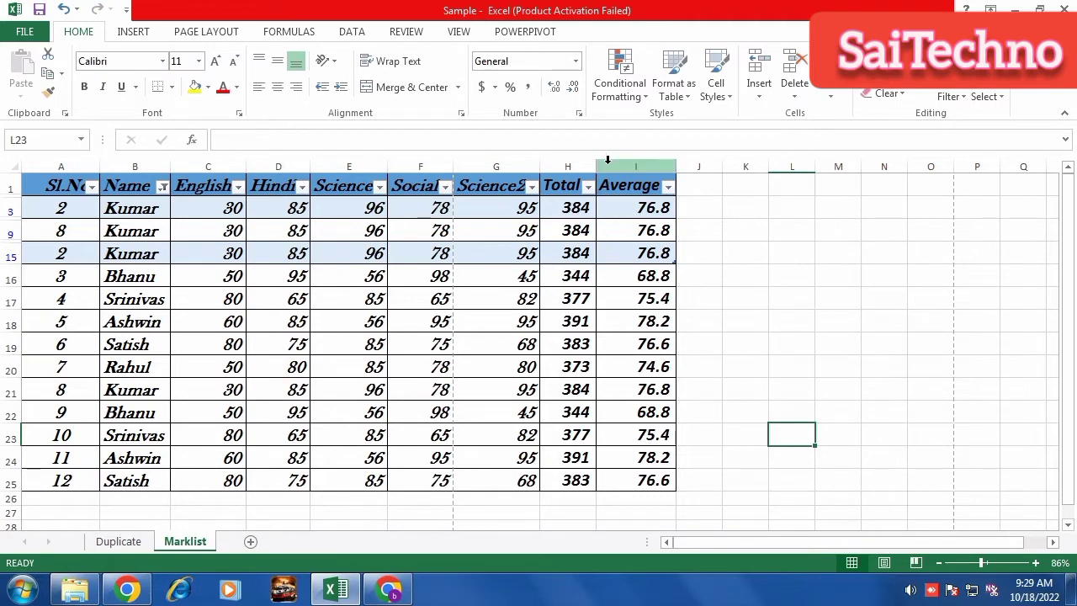
left_click(130, 33)
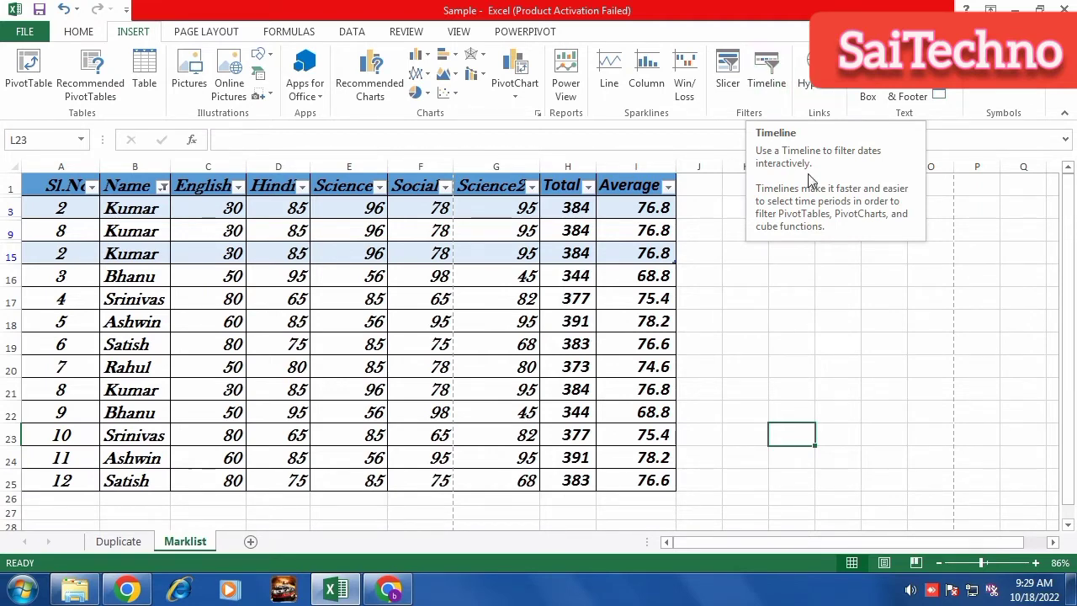
left_click(735, 375)
key("ctrl+z")
key("ctrl+z")
key("ctrl+z")
key("ctrl+z")
key("ctrl+z")
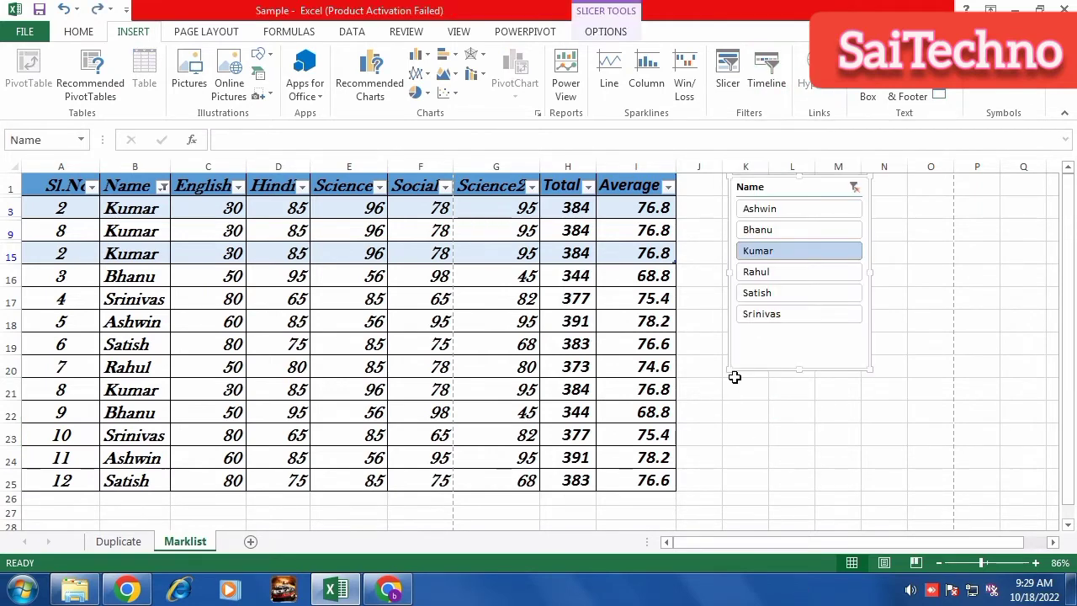
key("ctrl+z")
key("ctrl+z")
key("ctrl+z")
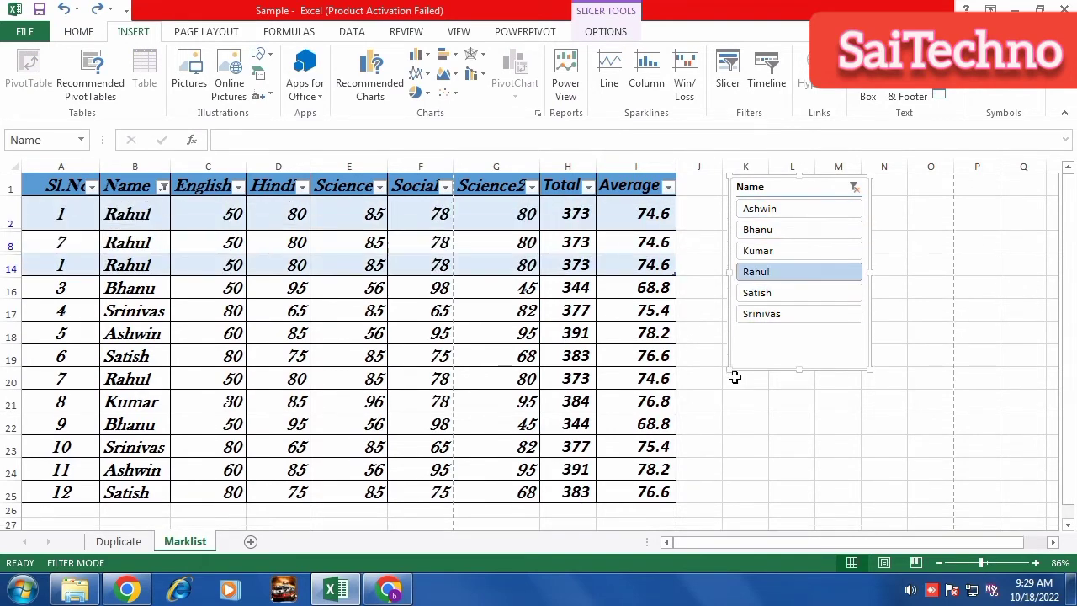
key("ctrl+z")
key("ctrl+z")
key("ctrl+z")
key("ctrl+z")
key("ctrl+z")
key("ctrl+z")
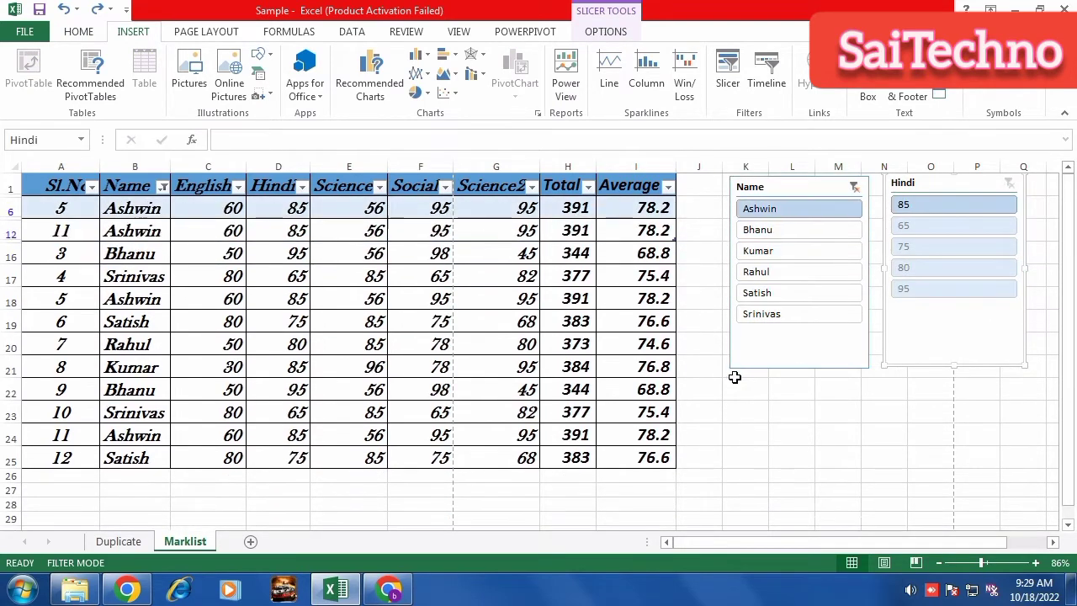
key("ctrl+z")
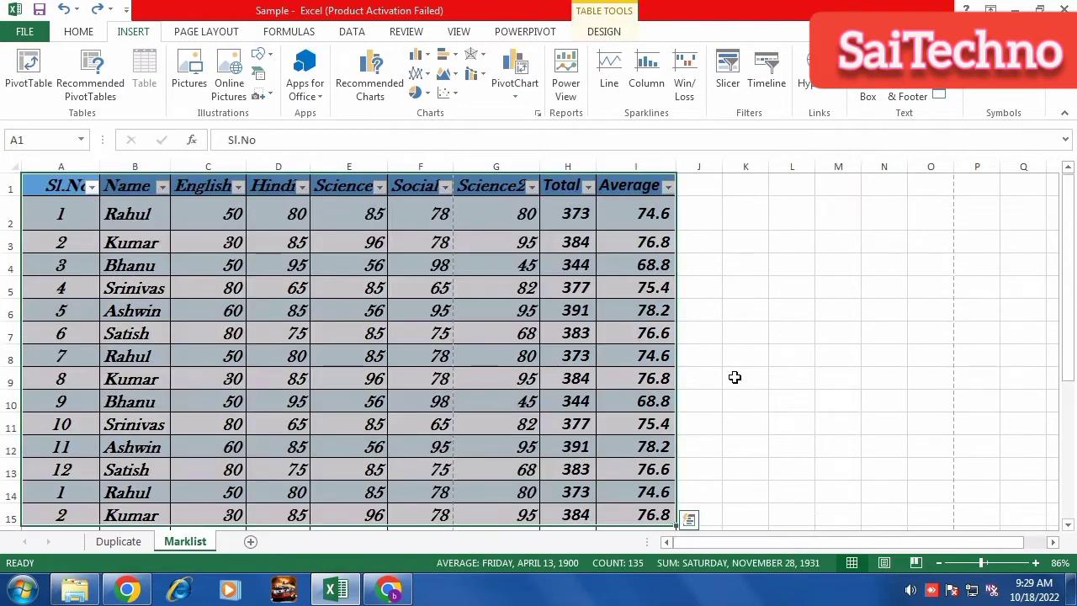
left_click(666, 377)
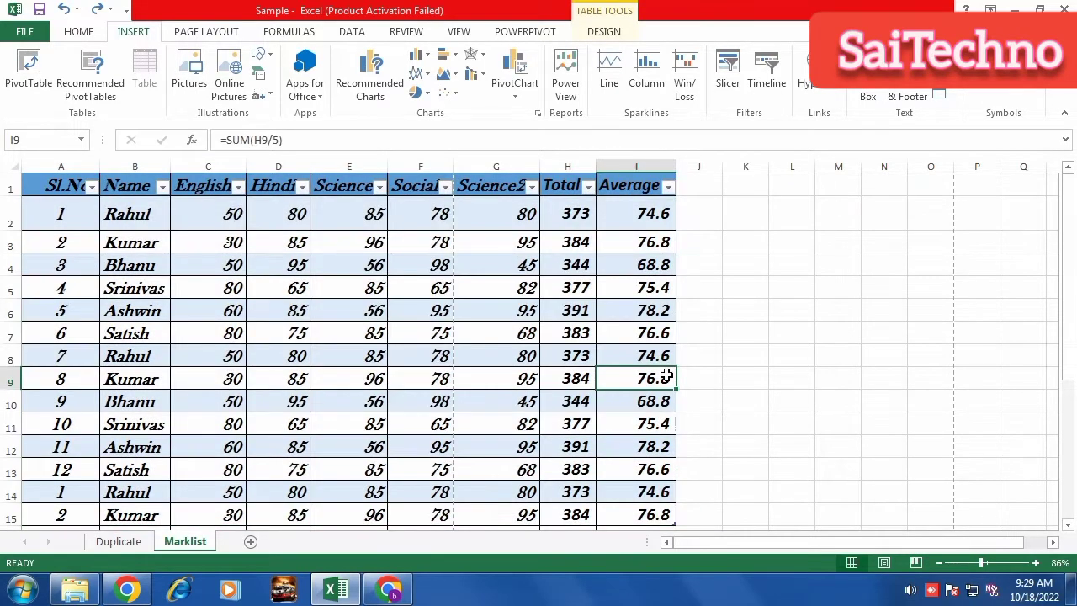
Undo the table formatting to a plain range and widen column G to fit Science.
key("ctrl+z")
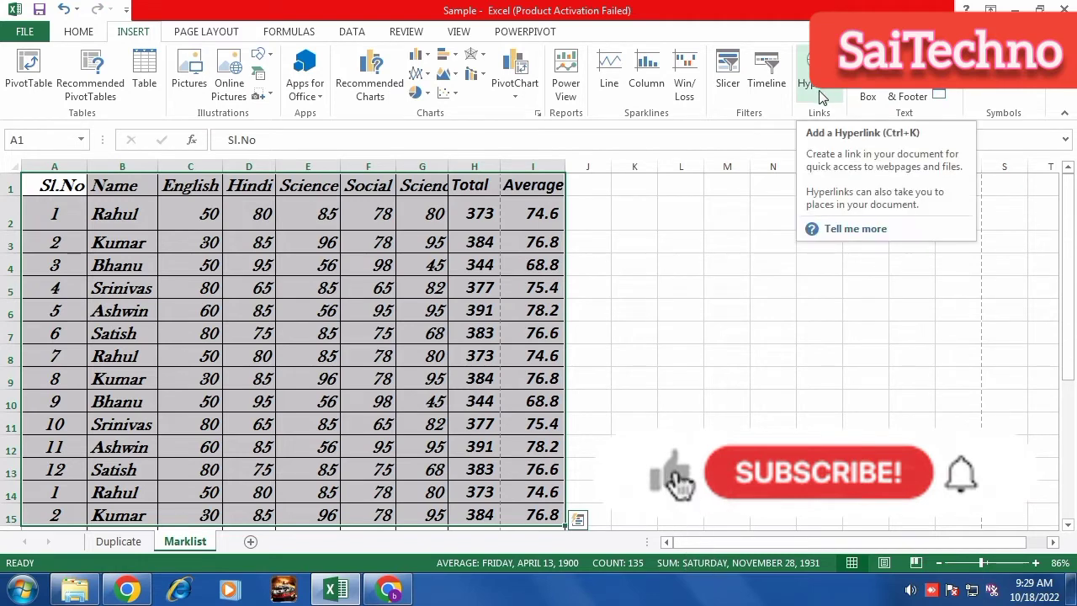
left_click(774, 315)
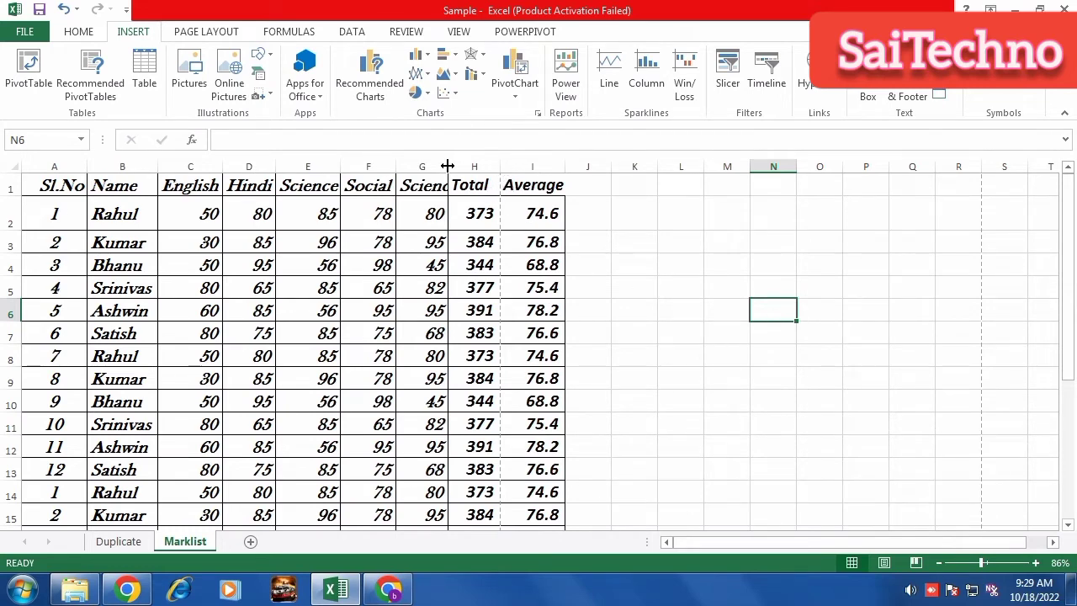
left_click_drag(448, 166, 474, 167)
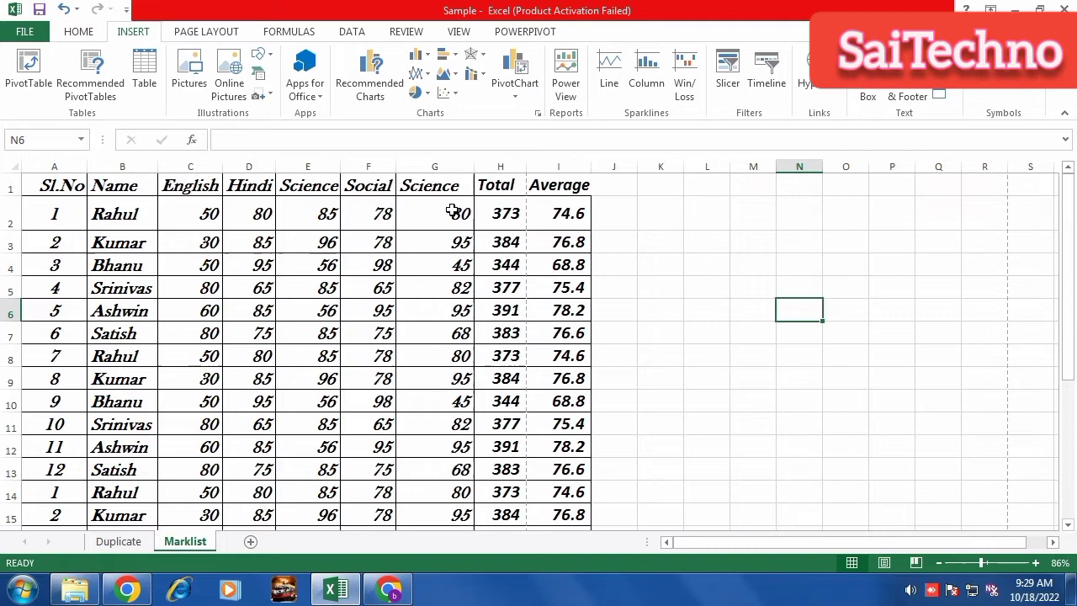
Open the Insert Hyperlink dialog for cell G4, which holds 45.
left_click(434, 272)
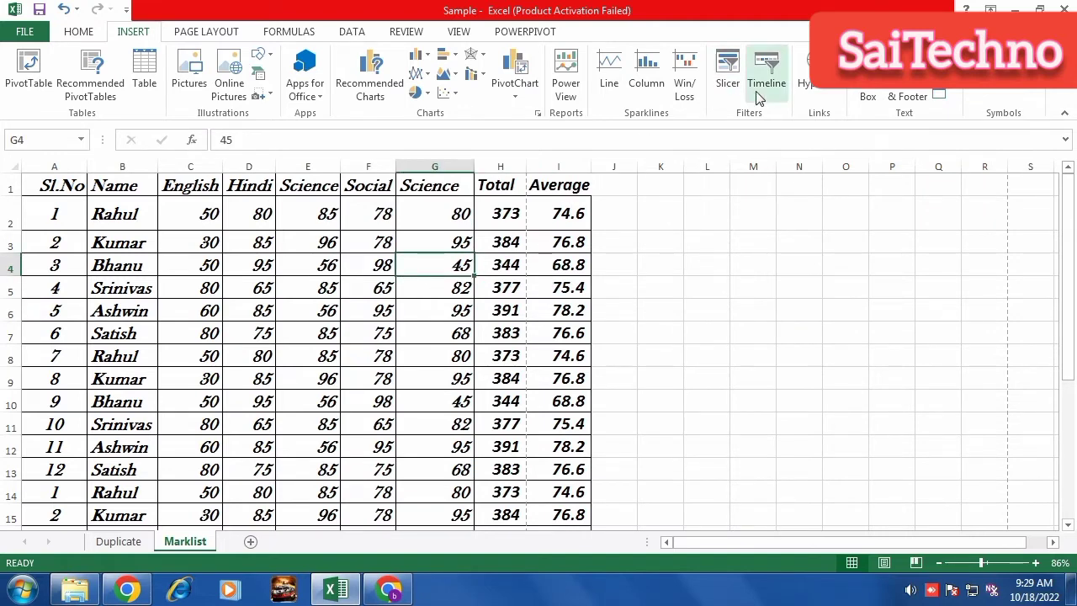
left_click(820, 85)
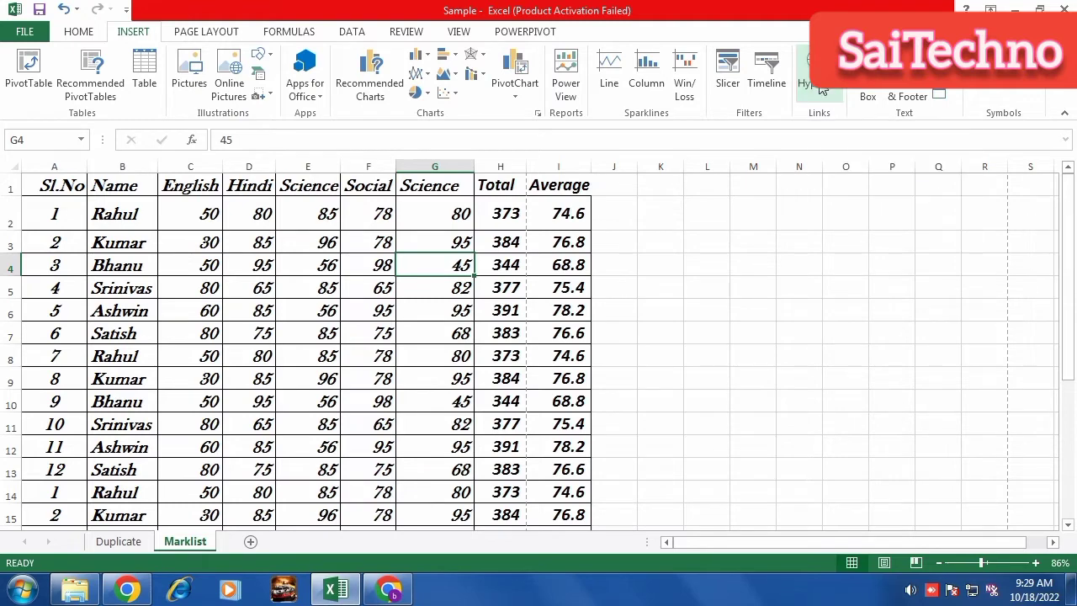
left_click_drag(754, 188, 613, 146)
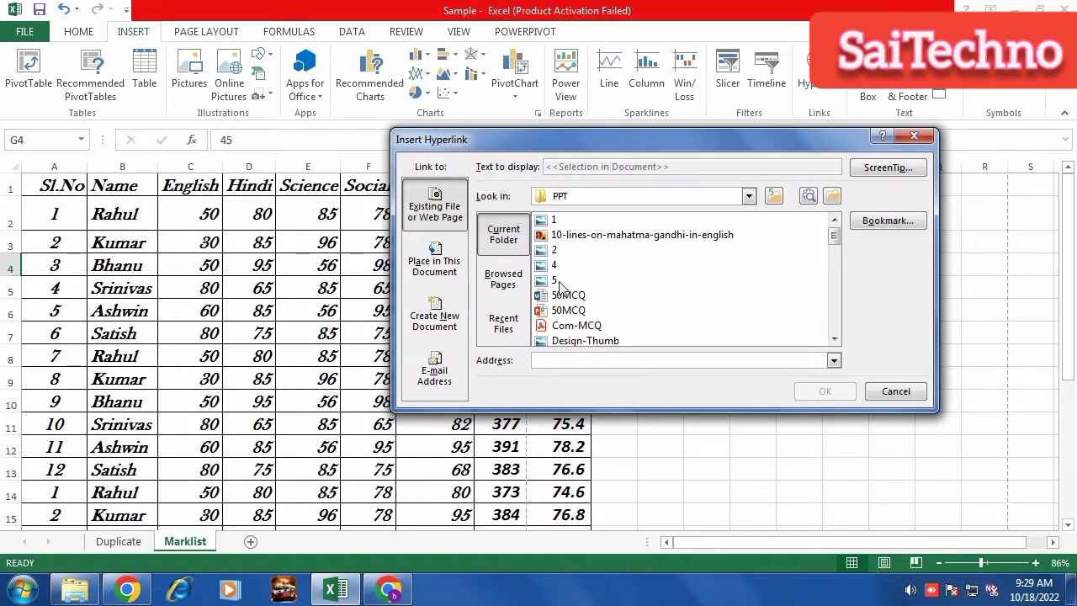
Link cell G4 to the 4.jpg picture and zoom the sheet to 160%.
left_click(552, 266)
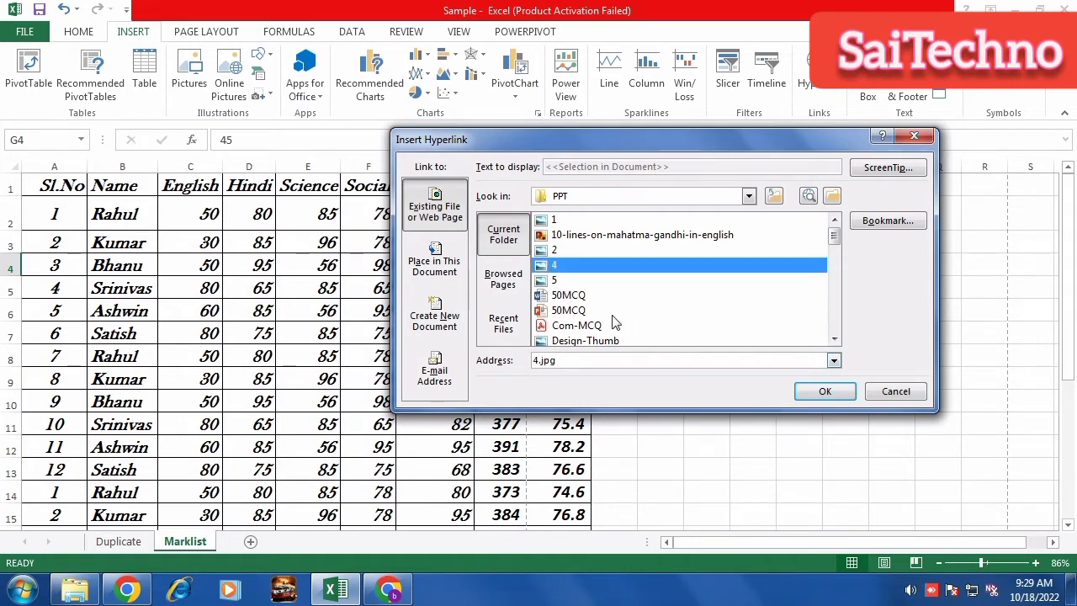
left_click(825, 393)
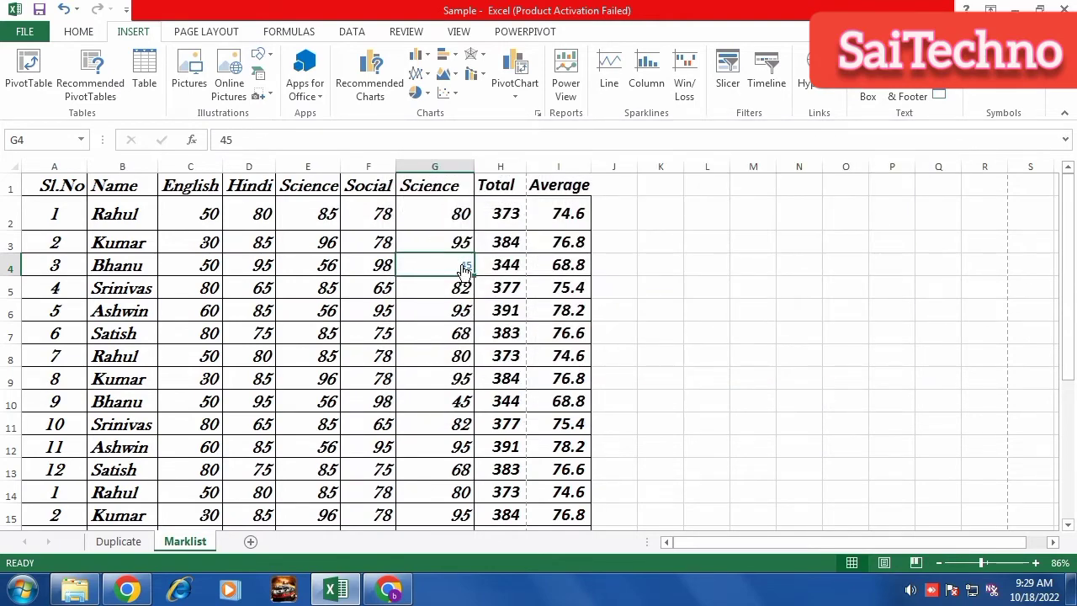
left_click_drag(983, 562, 993, 562)
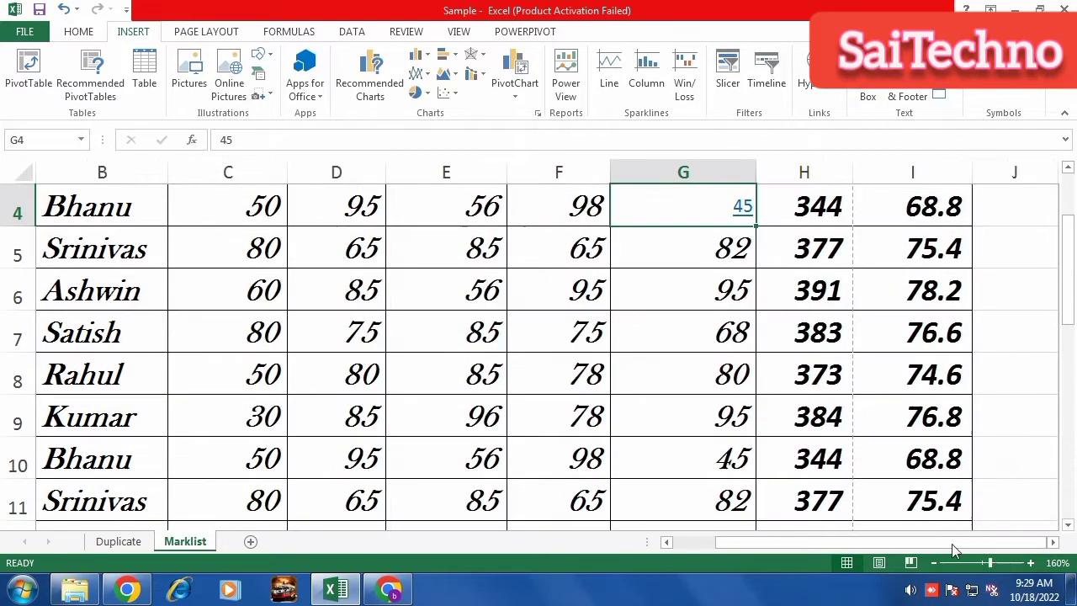
Follow the G4 link to view the Good Habits image, then close the browser.
left_click_drag(669, 248, 592, 279)
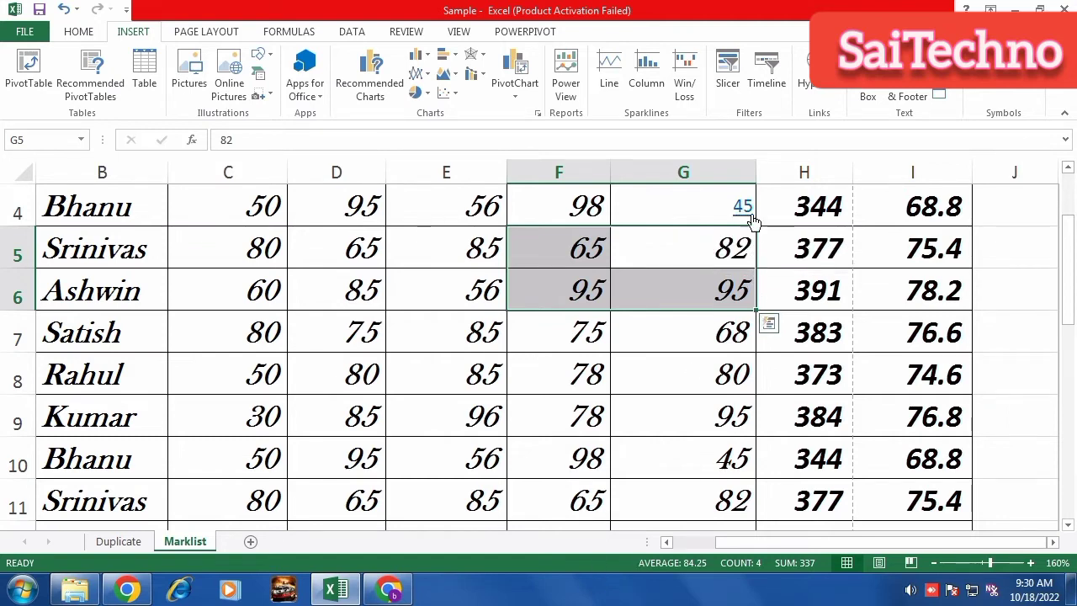
left_click(748, 212)
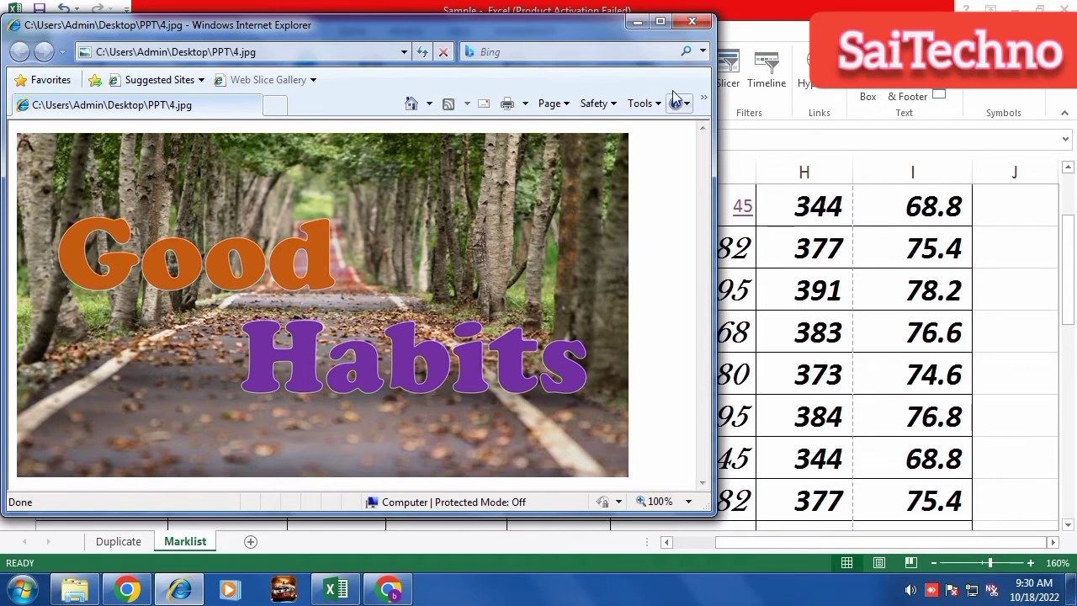
left_click(692, 22)
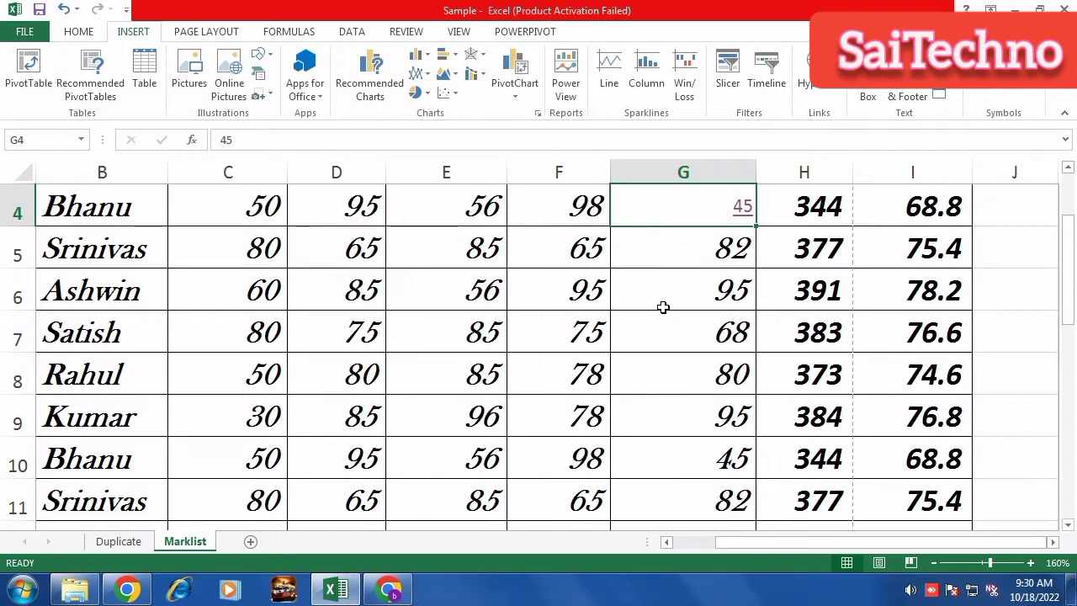
scroll(663, 307, "down", 5)
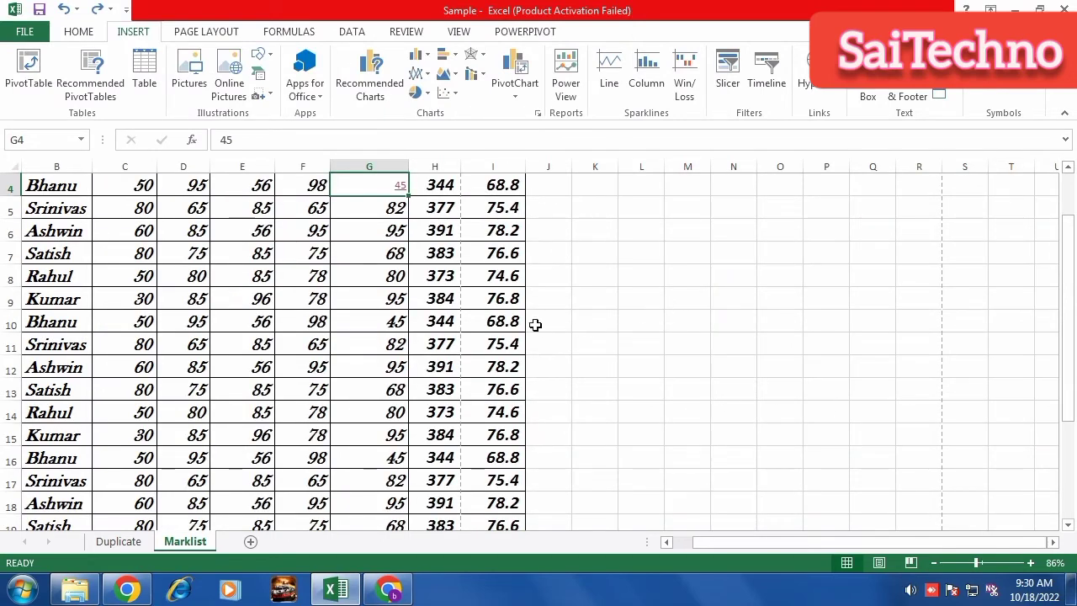
Narrow column G again while keeping its Science heading visible.
left_click(374, 253)
scroll(375, 256, "up", 1)
scroll(376, 256, "up", 1)
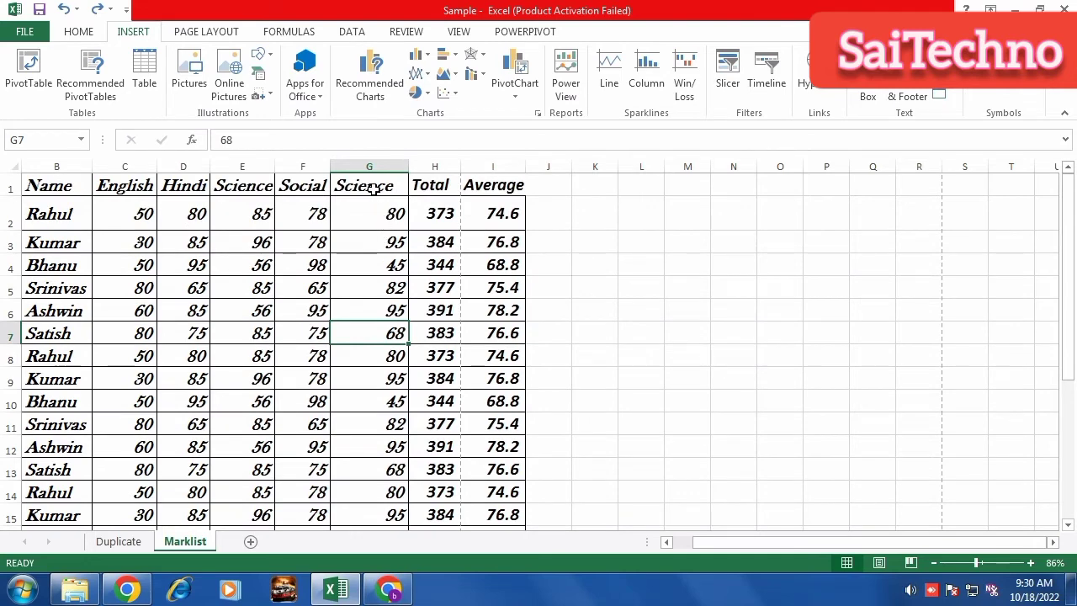
left_click_drag(405, 163, 400, 163)
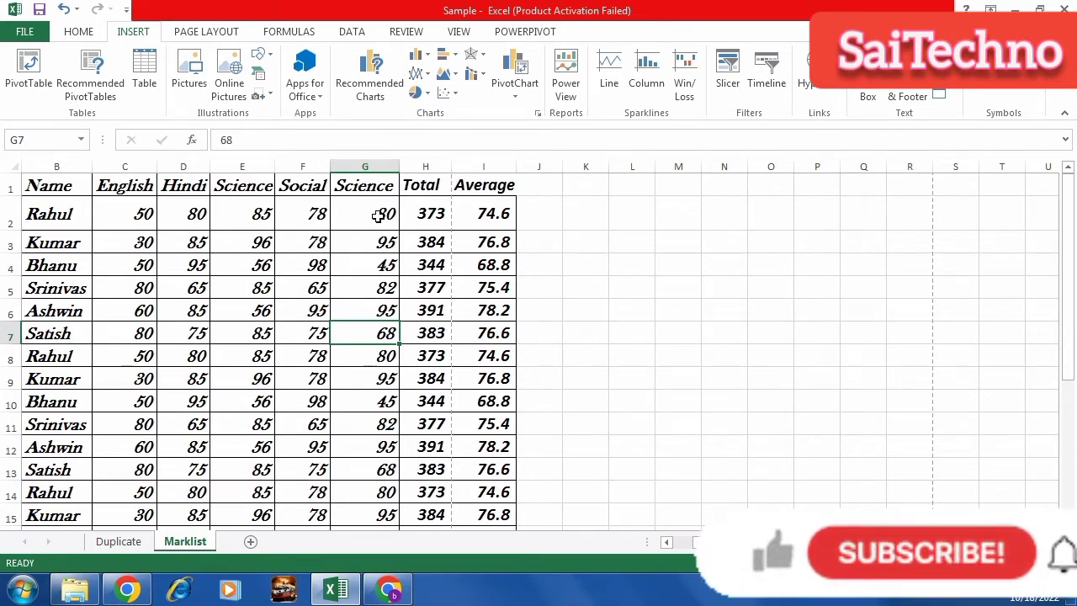
Enter the test text 'fnsdf' in cell K5.
left_click(497, 214)
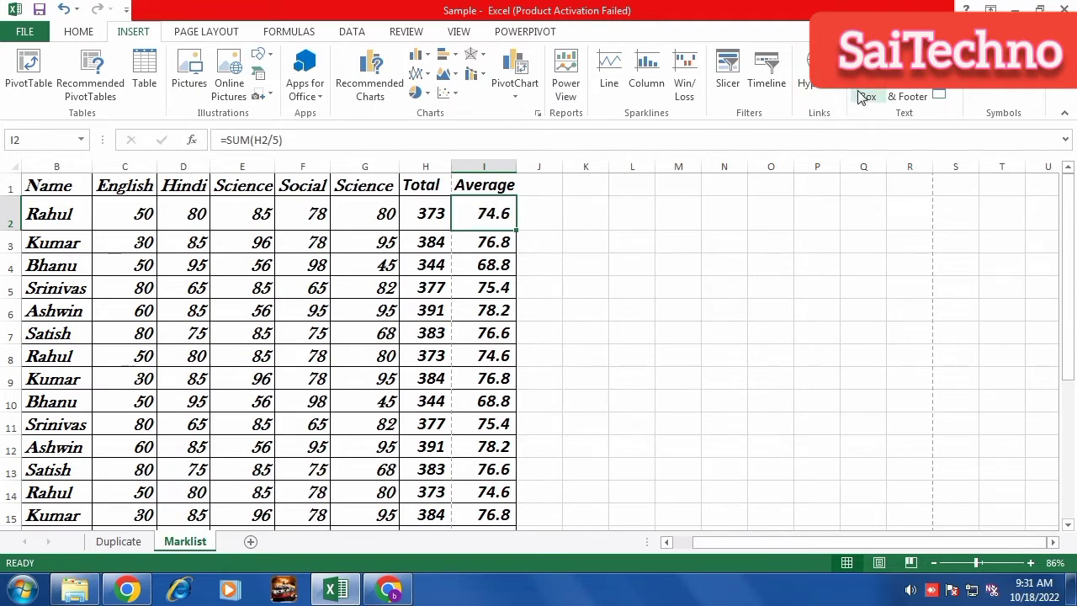
left_click(625, 239)
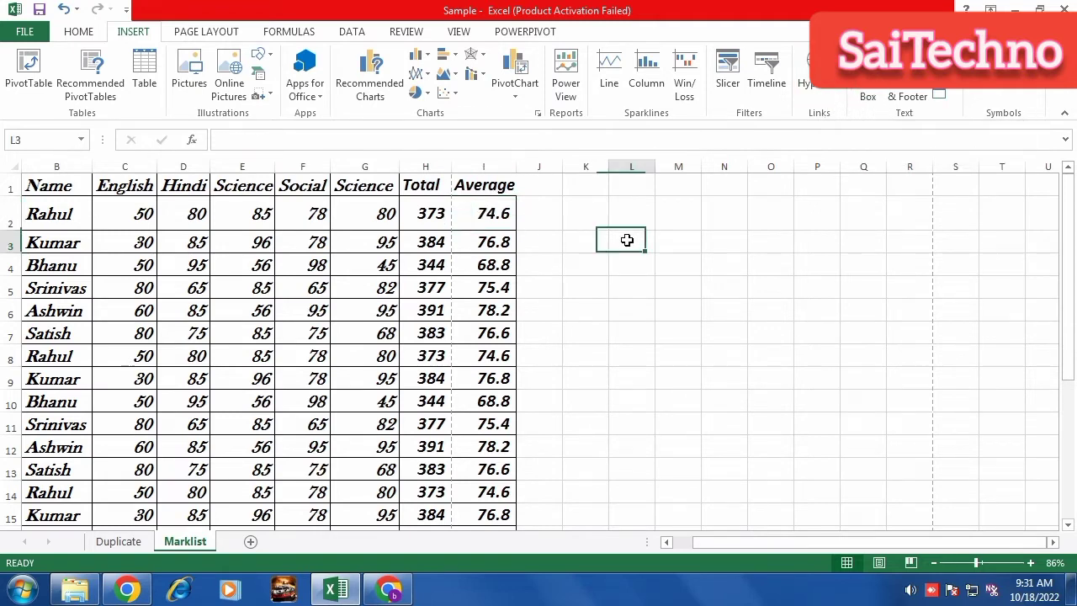
left_click(586, 279)
type("fnsdf")
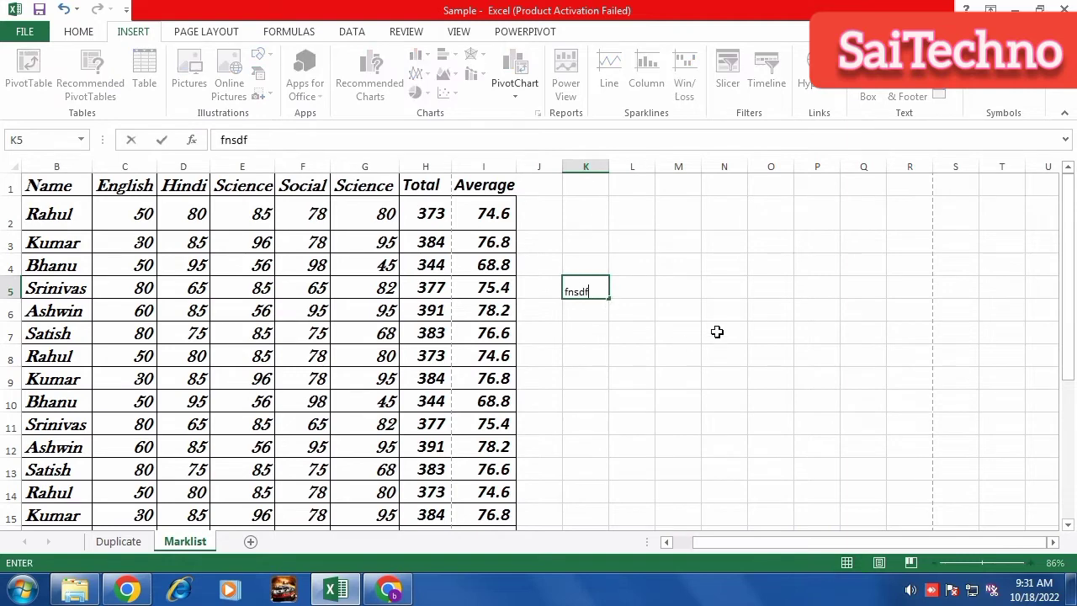
left_click(716, 328)
left_click(154, 305)
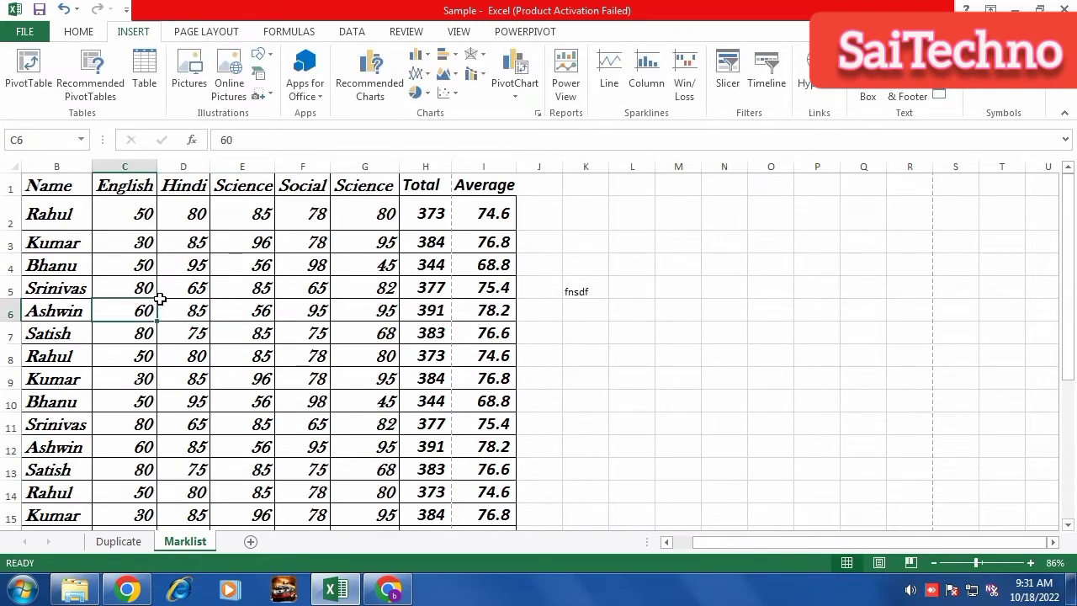
left_click(581, 308)
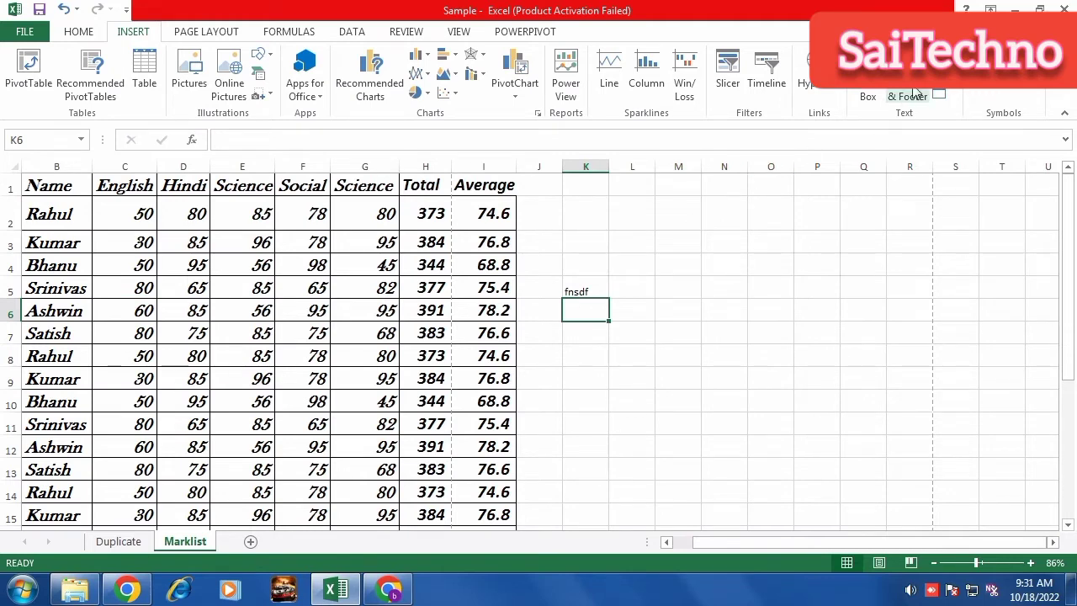
left_click(874, 91)
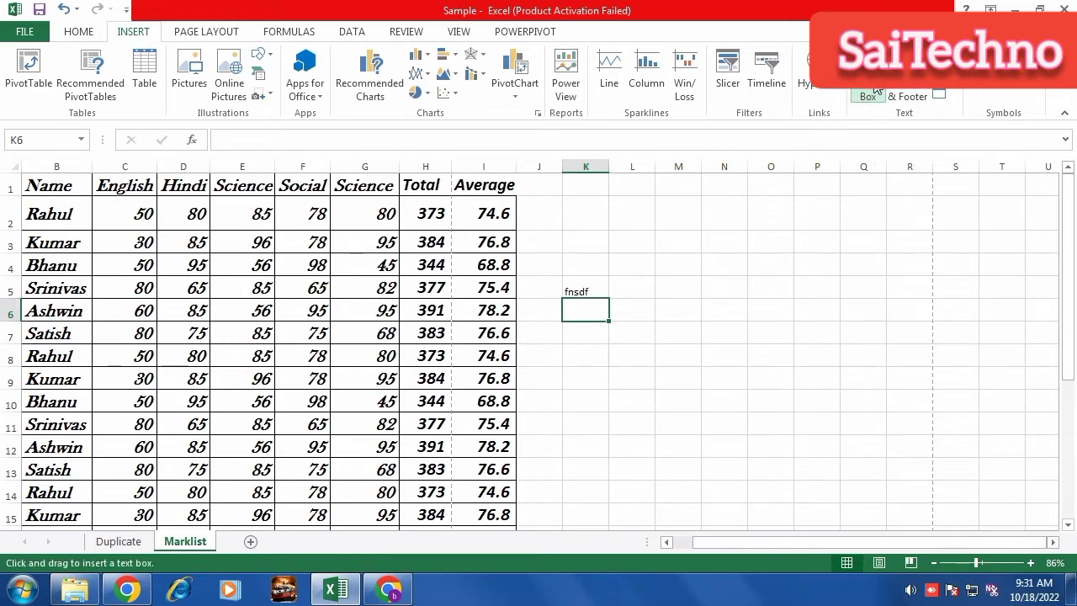
left_click(868, 95)
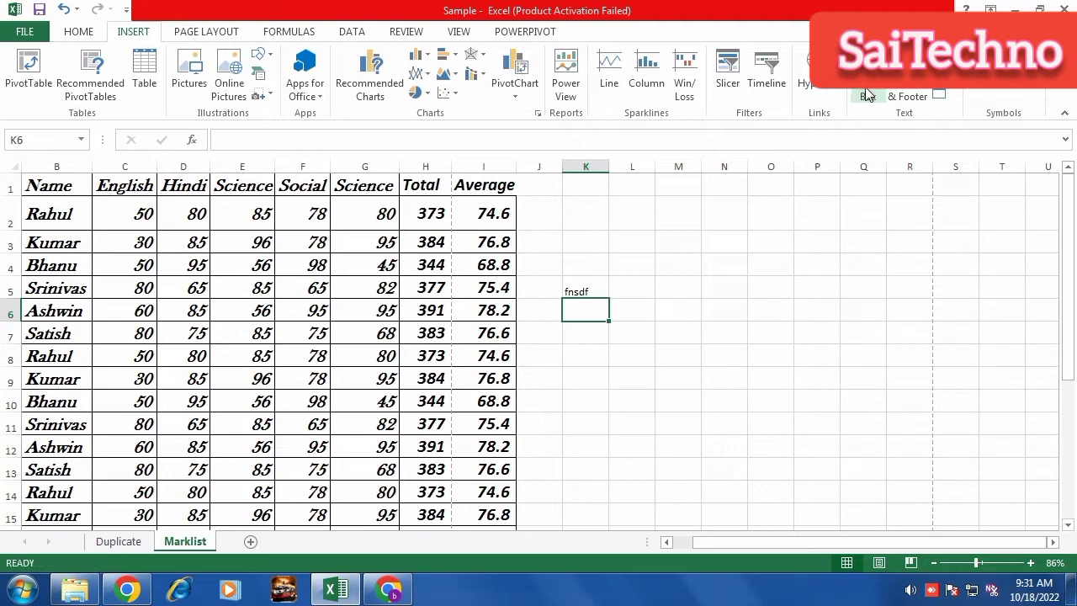
left_click(552, 346)
left_click(574, 290)
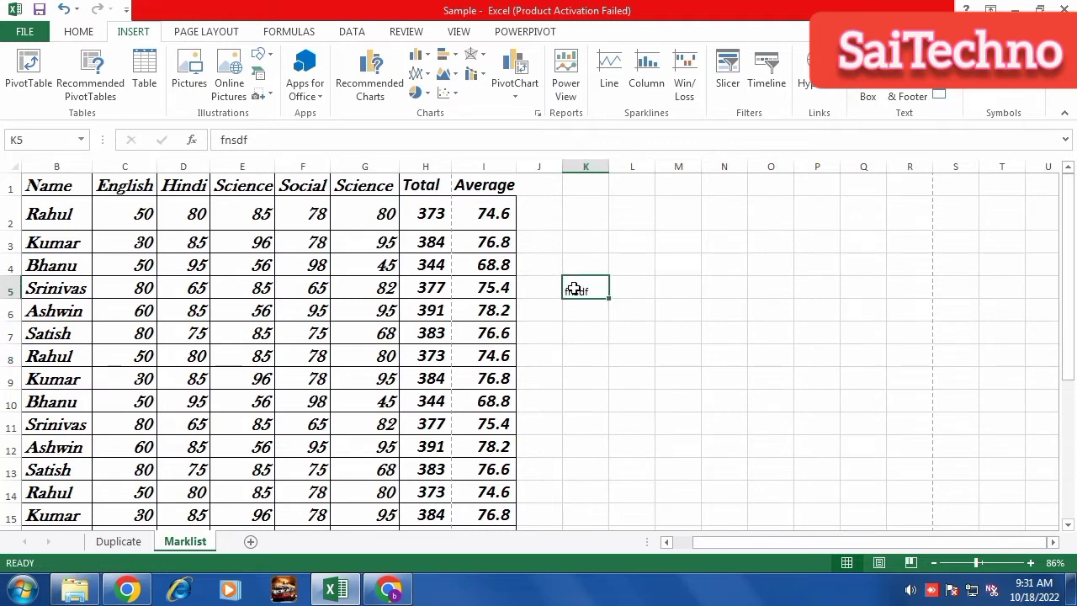
key("Delete")
left_click(632, 417)
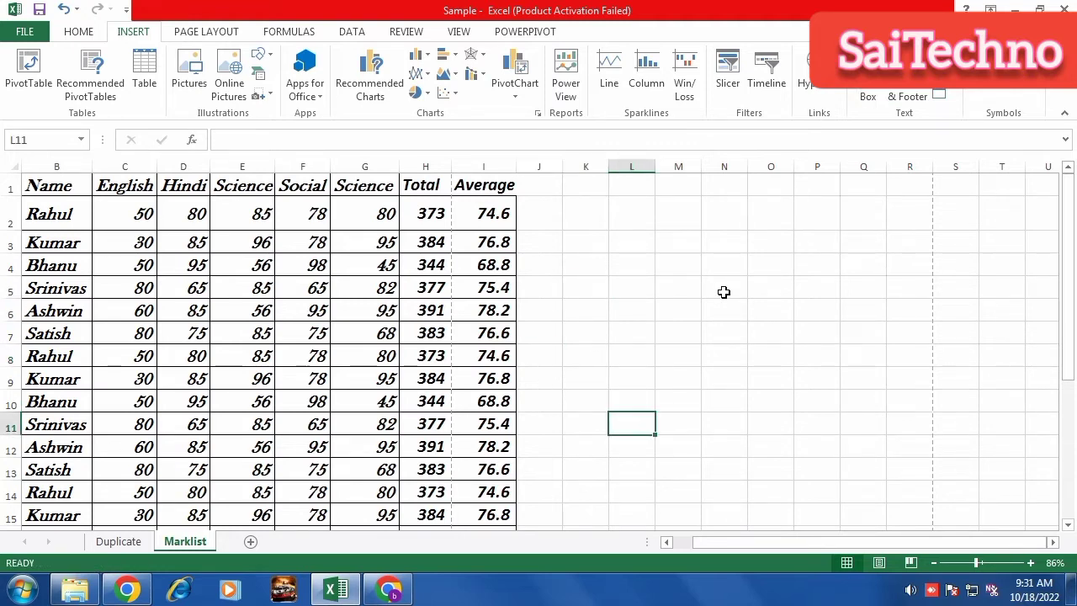
left_click(868, 94)
scroll(284, 378, "down", 3)
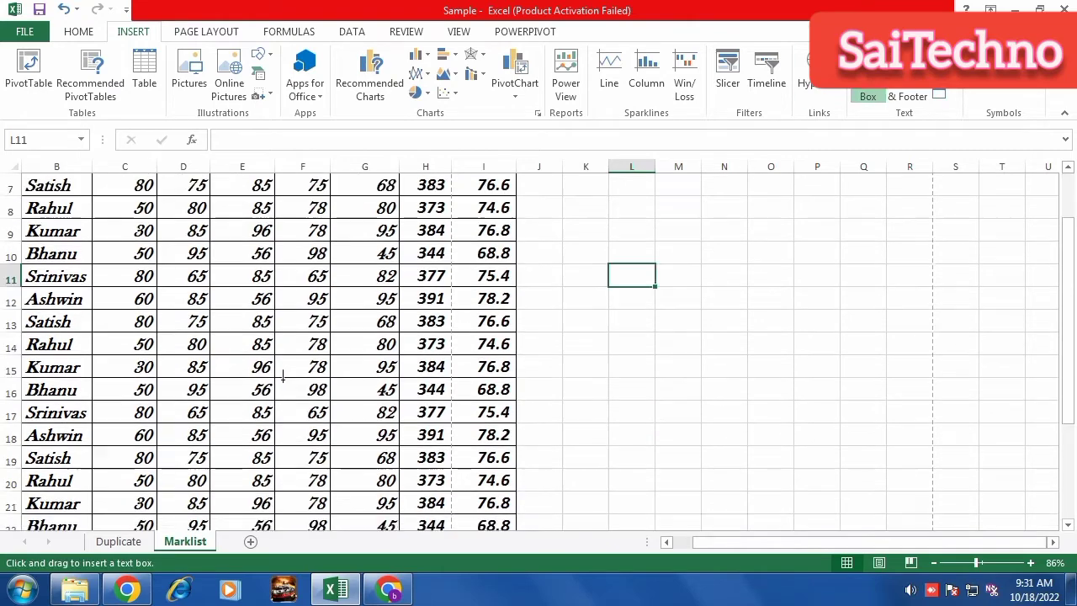
scroll(320, 345, "down", 4)
scroll(634, 329, "up", 7)
left_click_drag(568, 275, 791, 366)
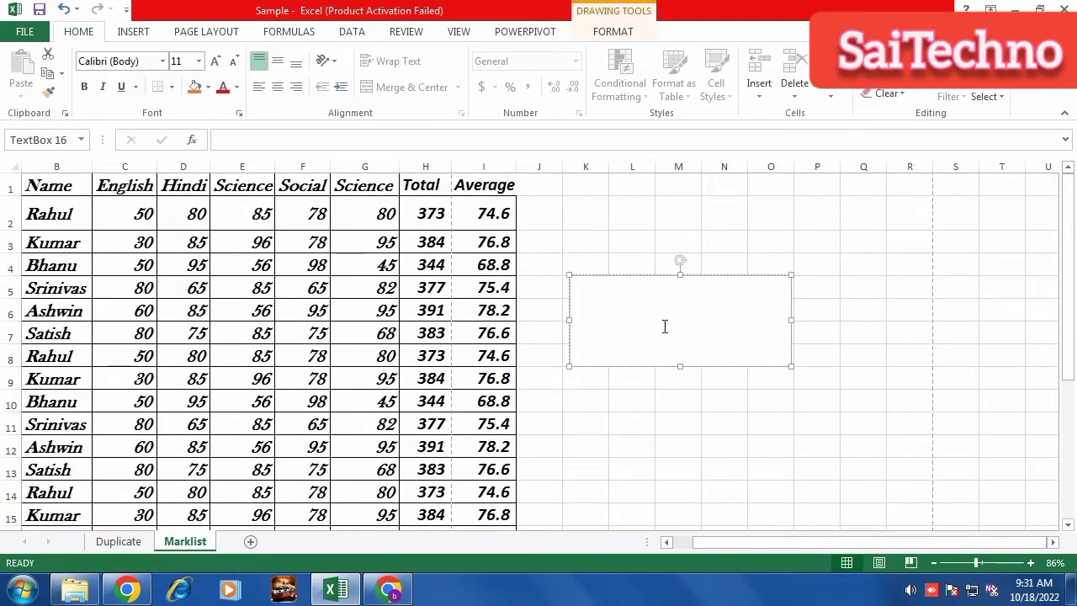
type("la")
type("hul")
left_click_drag(605, 285, 562, 286)
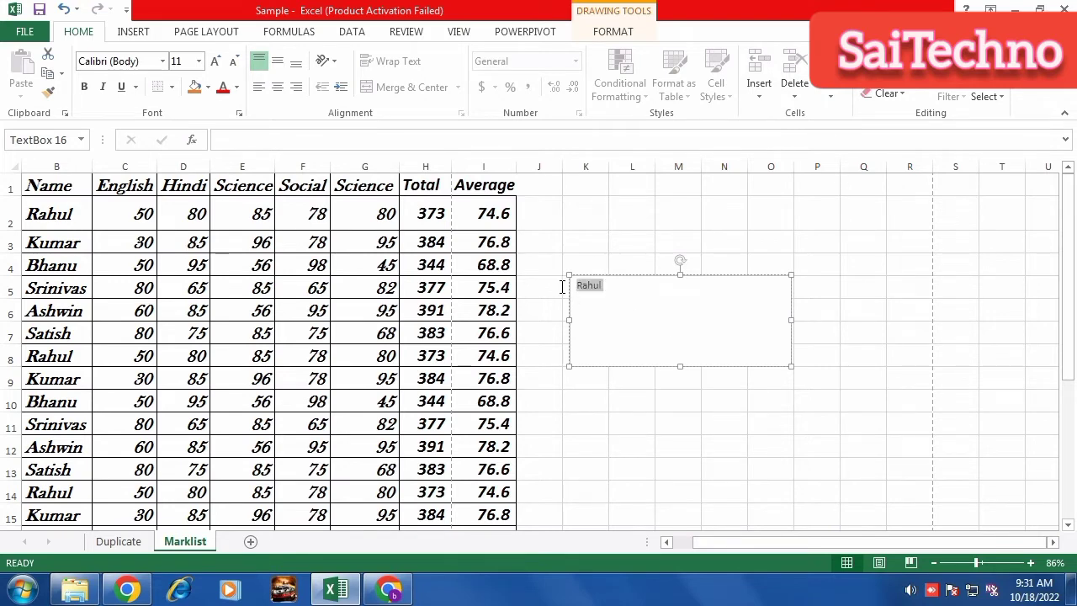
left_click(656, 281)
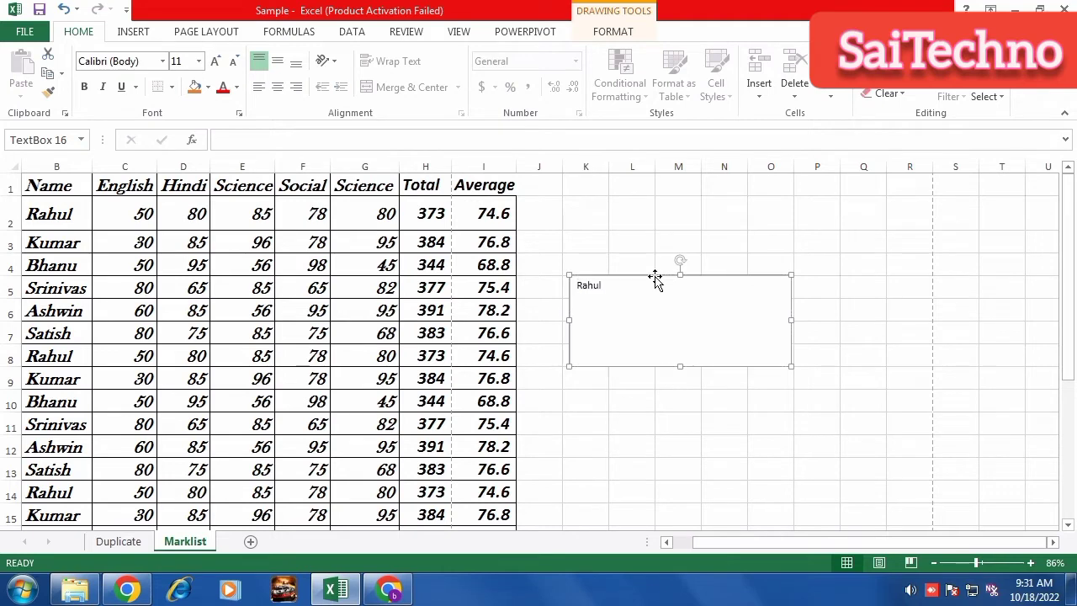
left_click_drag(791, 320, 711, 336)
left_click_drag(663, 361, 270, 416)
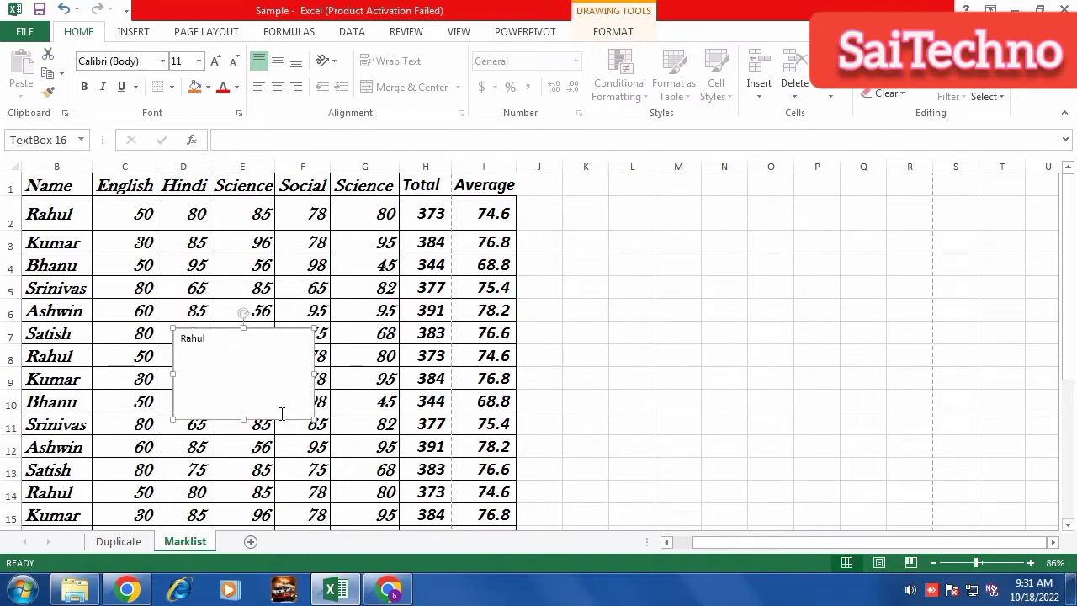
left_click(284, 384)
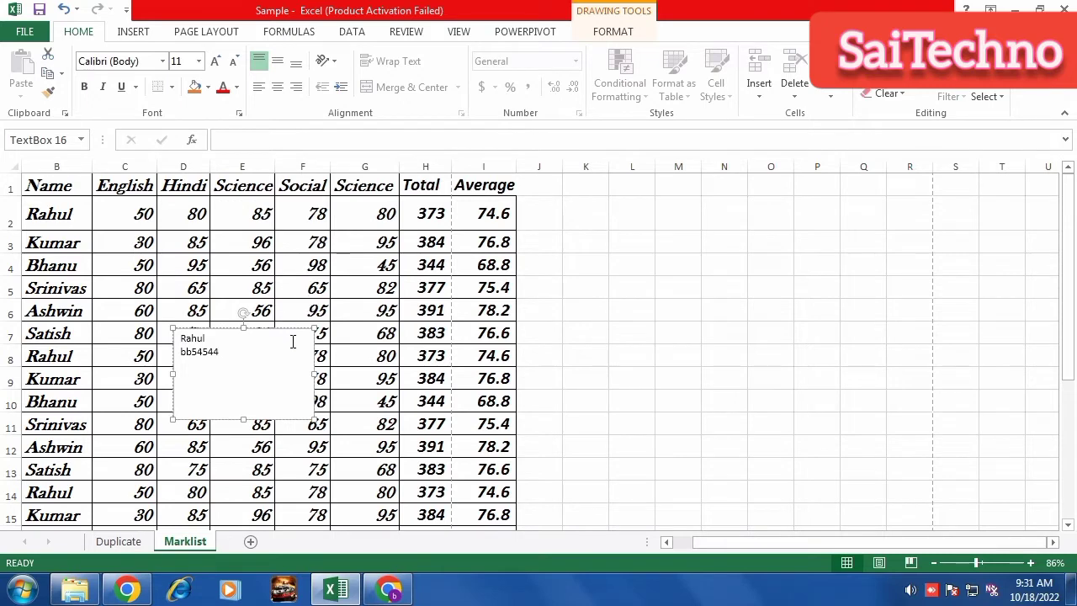
double_click(288, 348)
type("ngklgdss g")
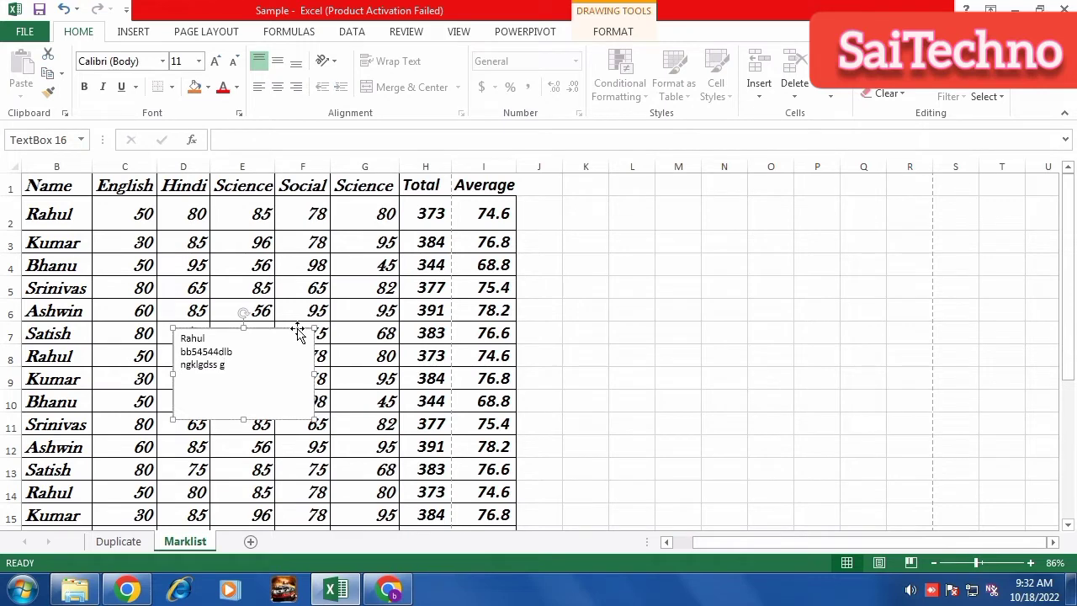
key("Delete")
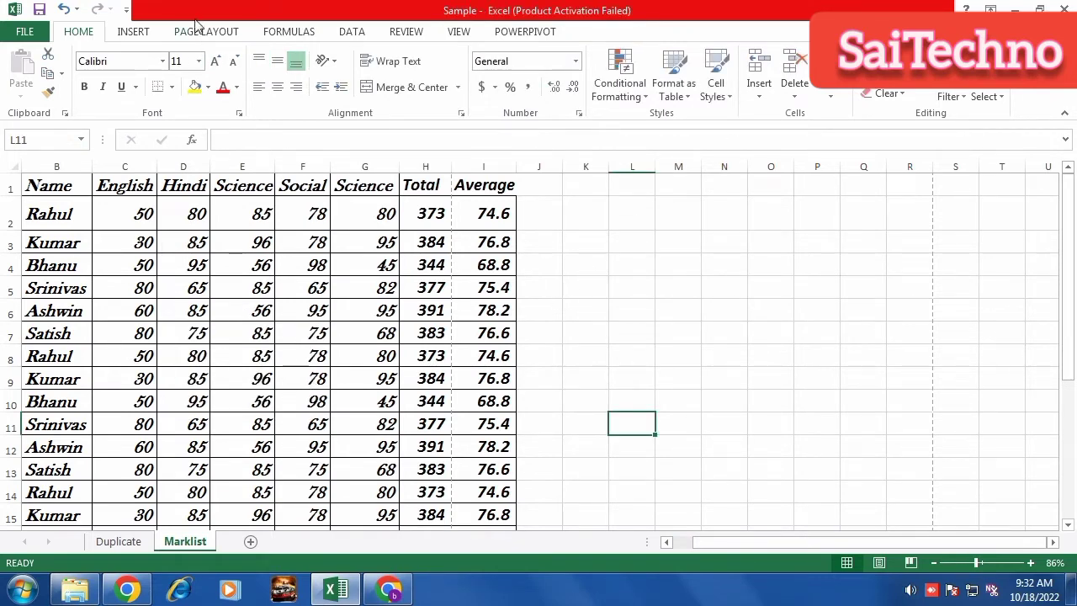
Replace the centre page header text 'grrbdd' with 'Marklist'.
left_click(136, 33)
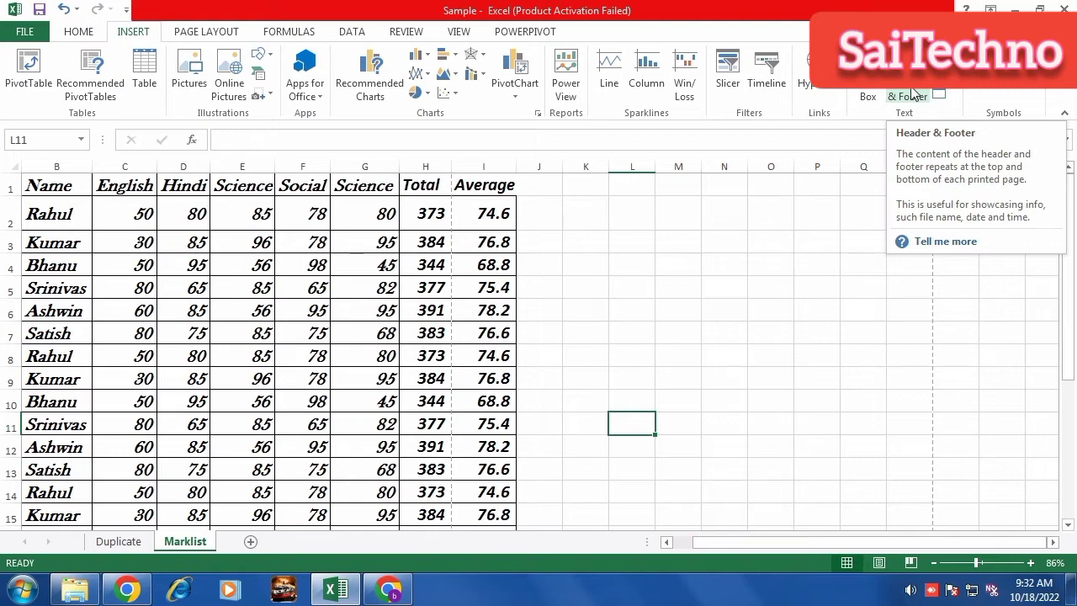
left_click(914, 95)
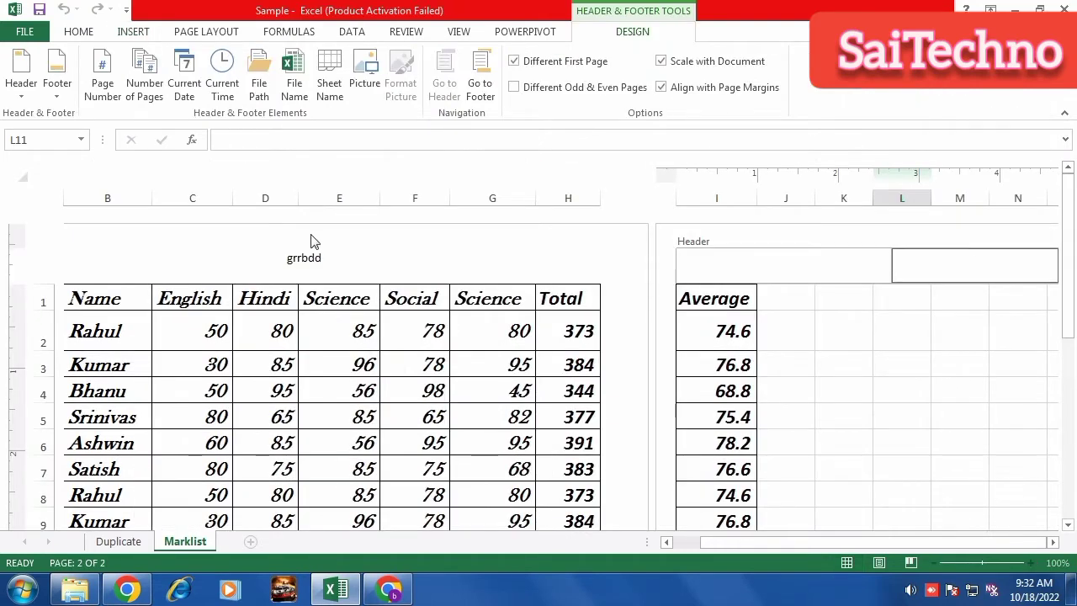
left_click(331, 259)
left_click_drag(289, 259, 400, 265)
type("Ma")
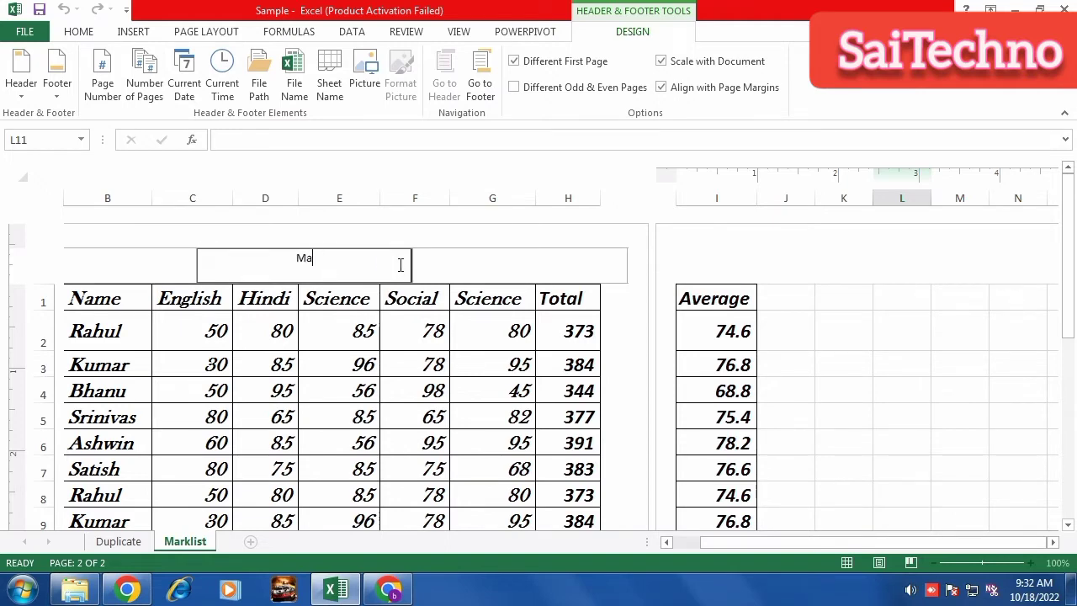
type("rklist")
left_click(786, 252)
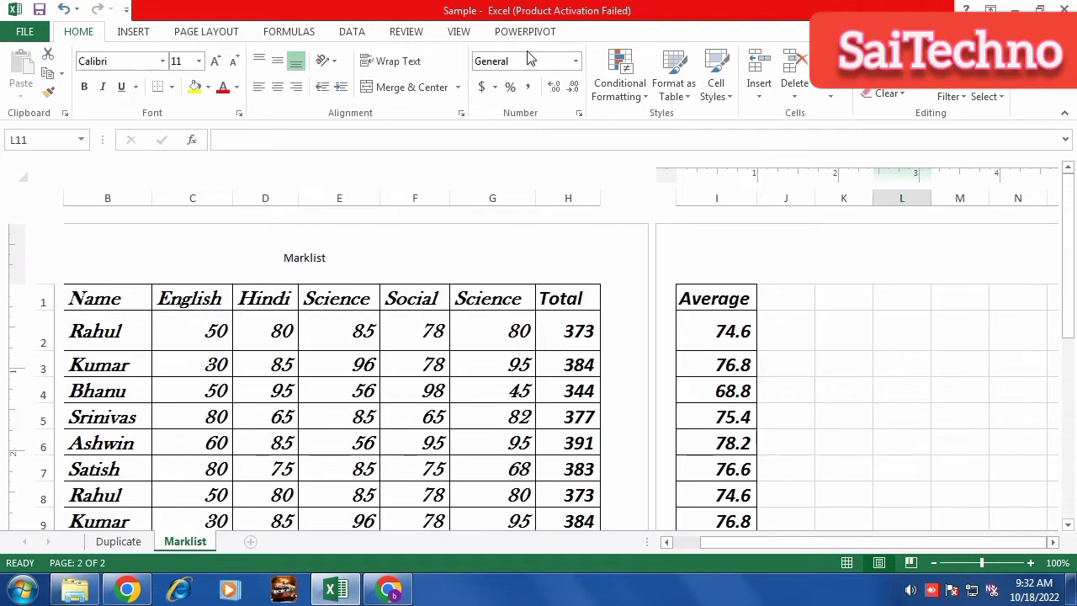
Type stray text 'nl;;;l;llj j' into the header, then open the print preview.
left_click(139, 34)
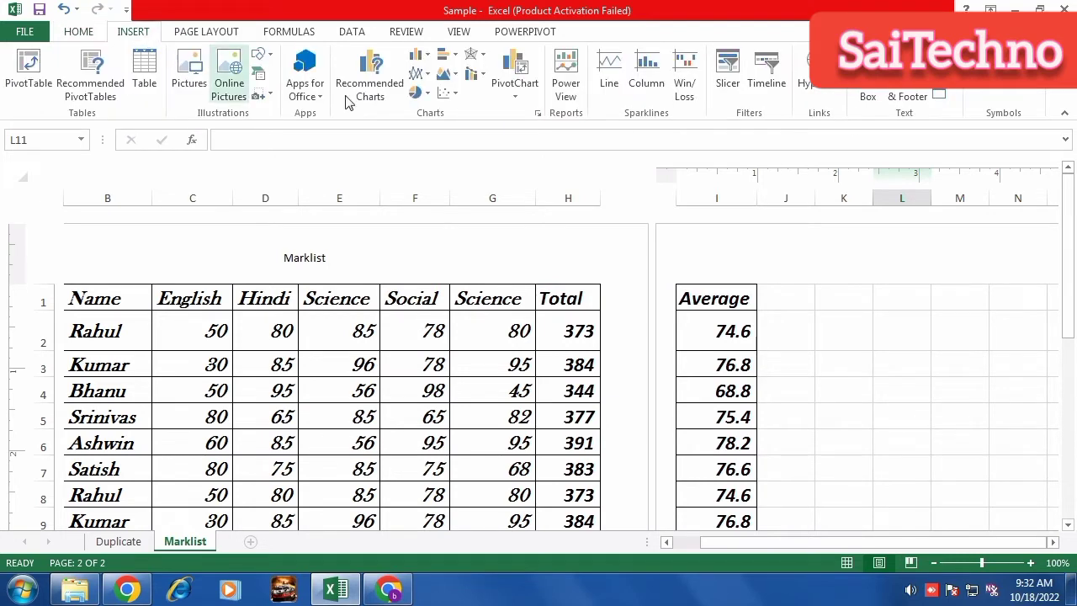
left_click(905, 94)
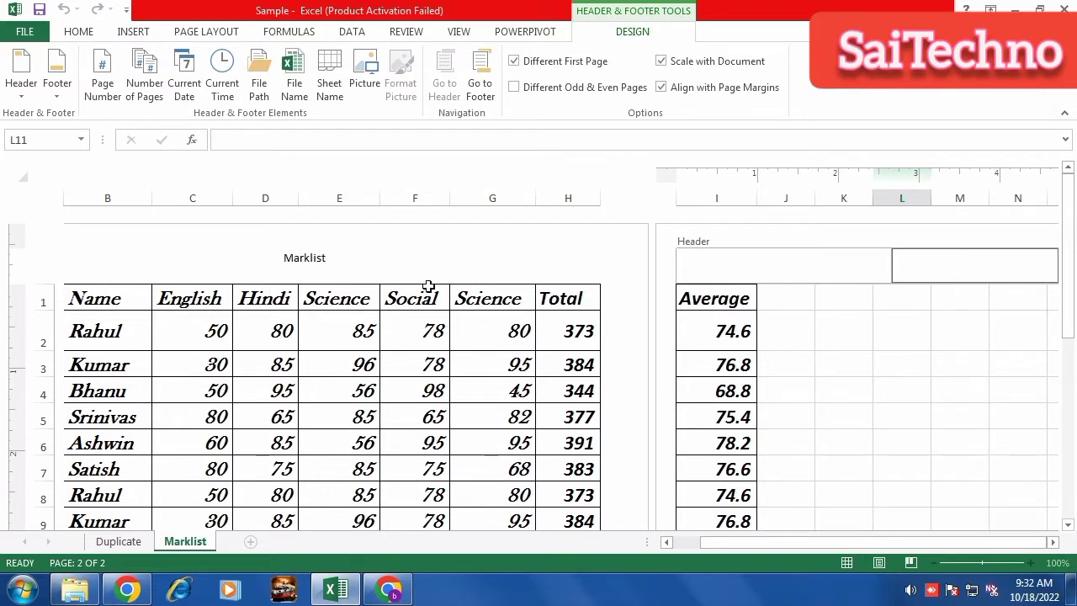
type("nl;;;l;llj j")
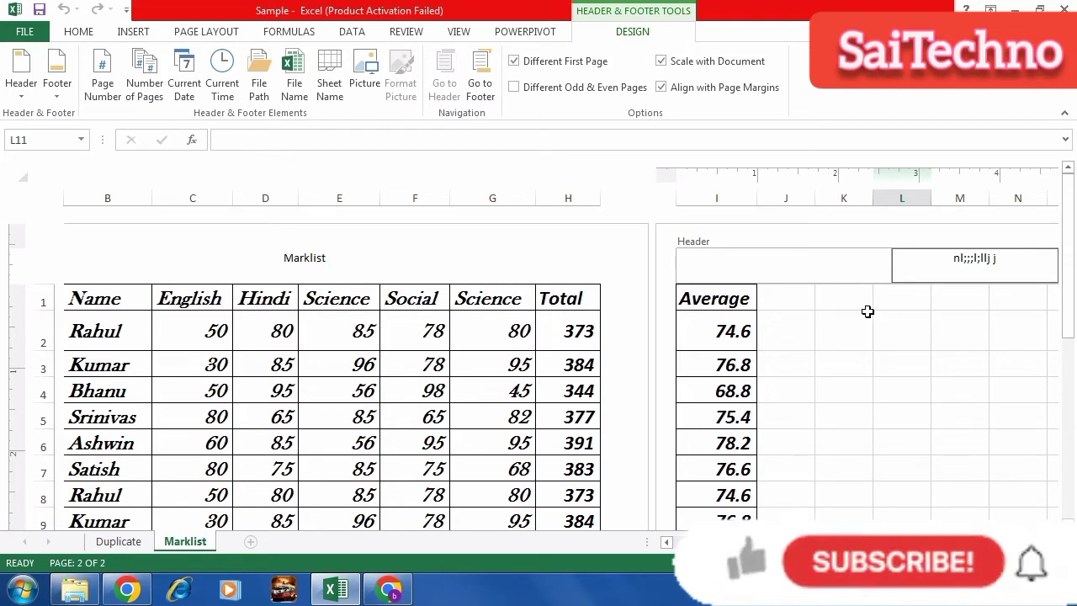
left_click(867, 404)
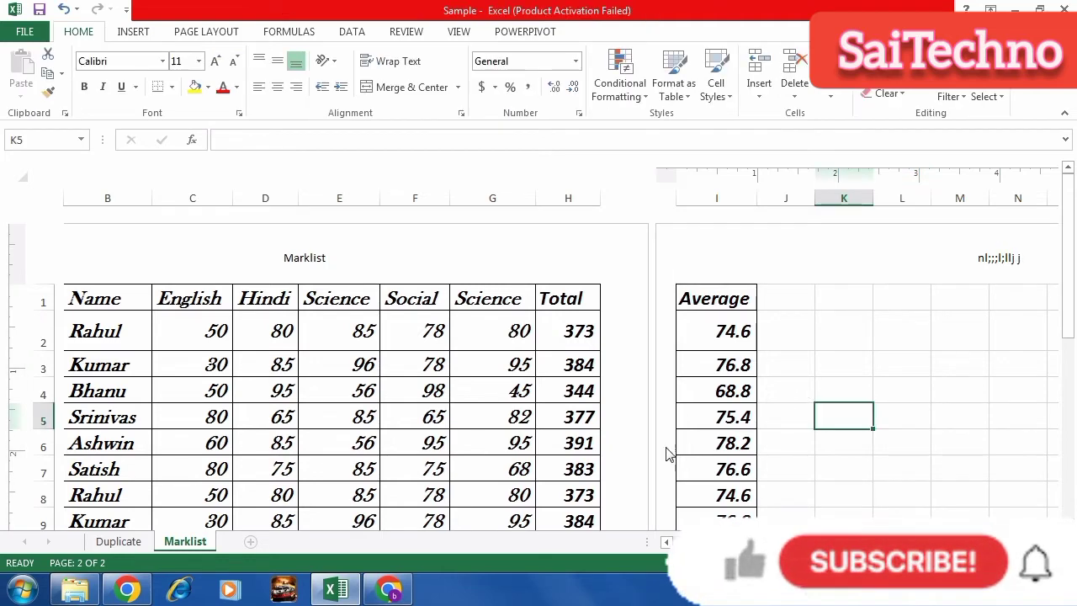
key("ctrl+p")
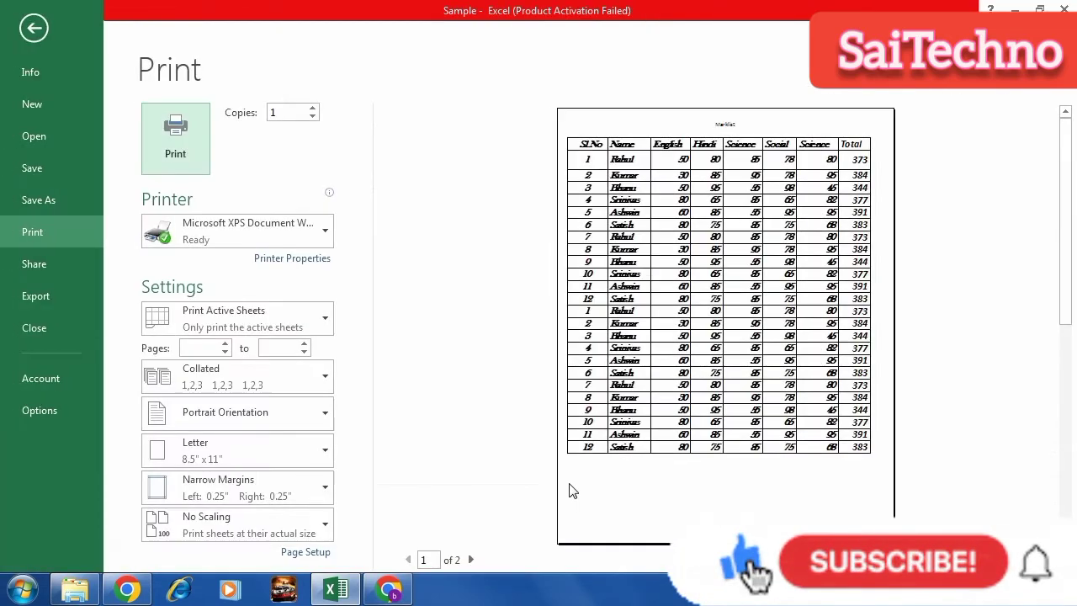
Check page 2 of the print preview and return to the sheet.
left_click(731, 131)
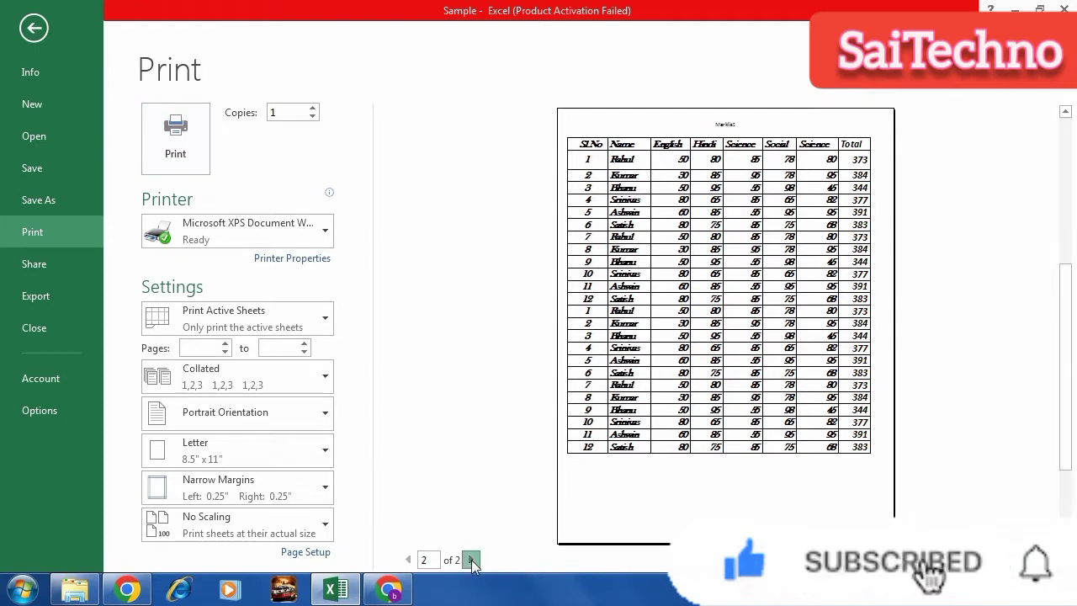
left_click(471, 561)
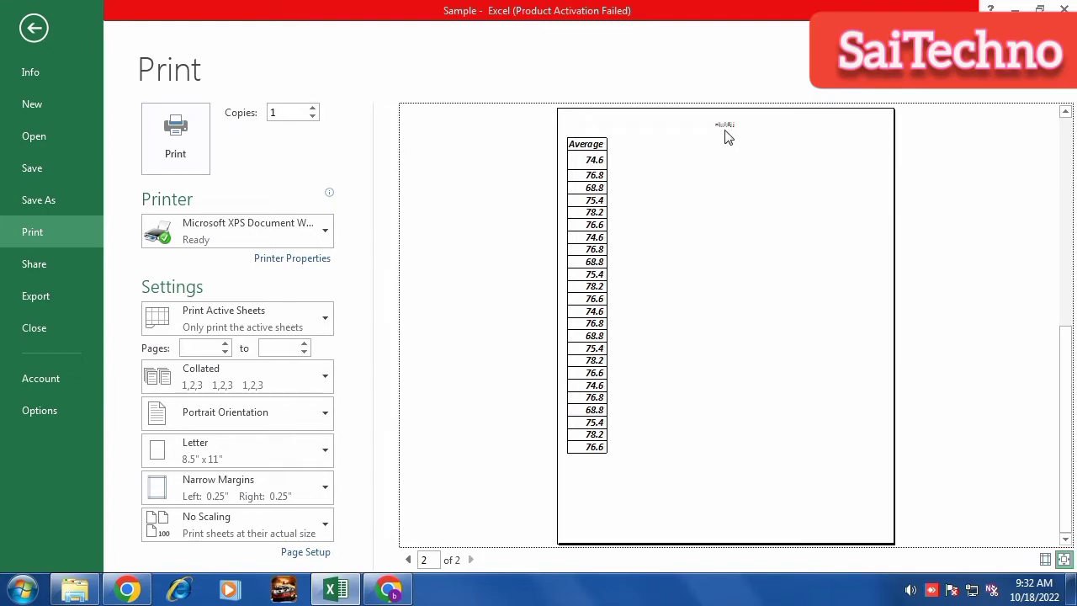
left_click(36, 30)
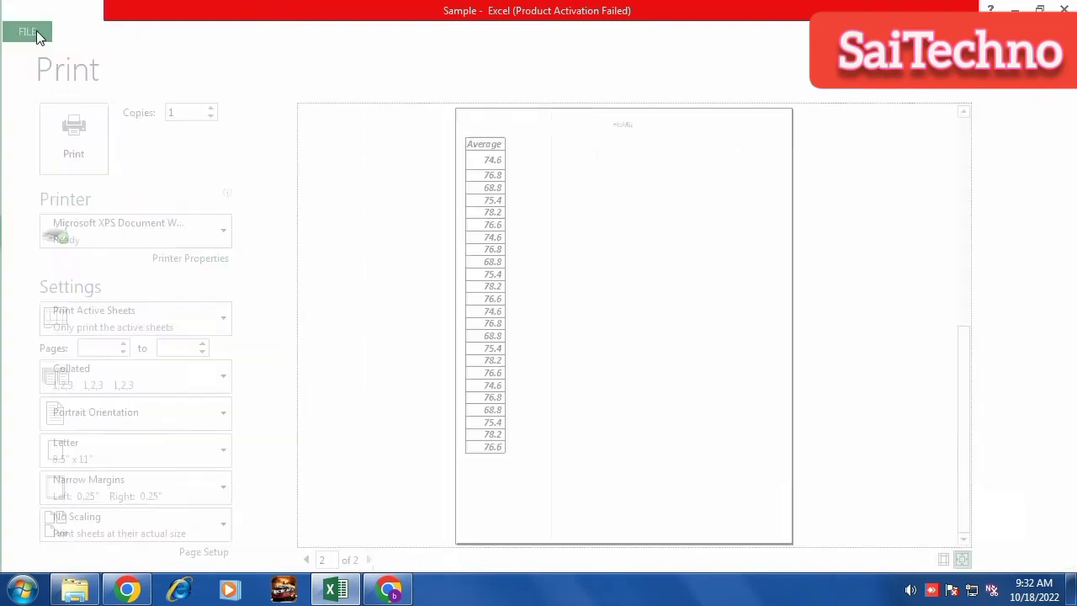
Erase the stray right header text, then go to cell F2 and select the whole table.
left_click(974, 251)
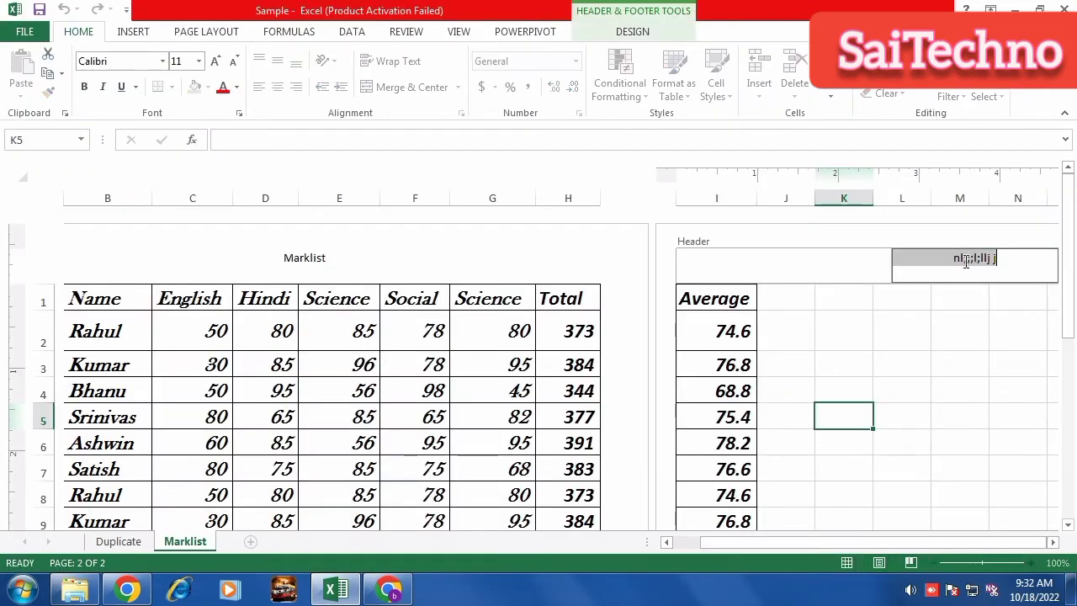
key("Delete")
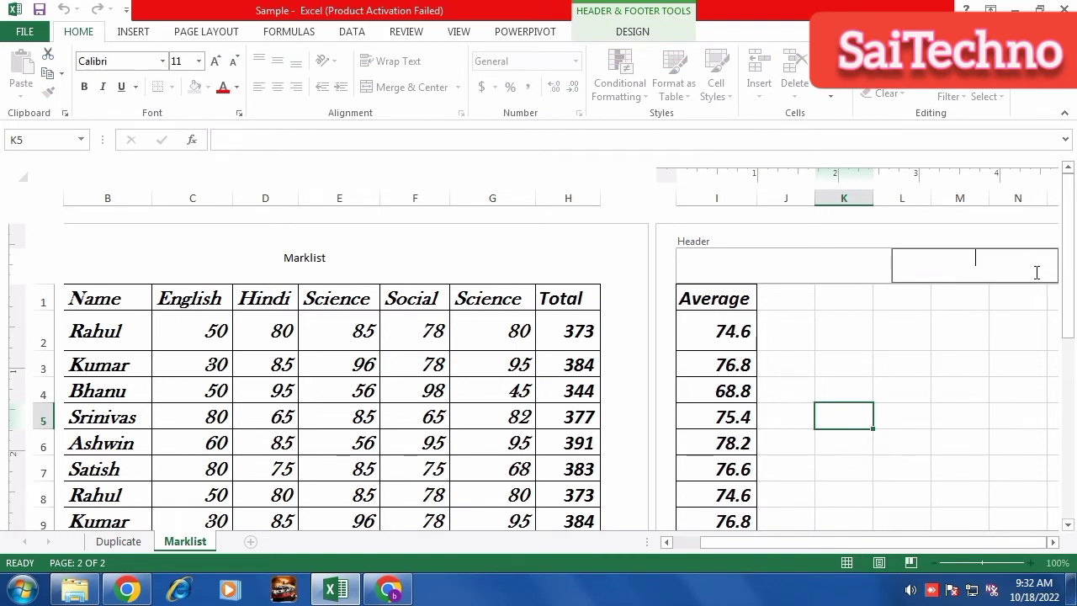
left_click(328, 258)
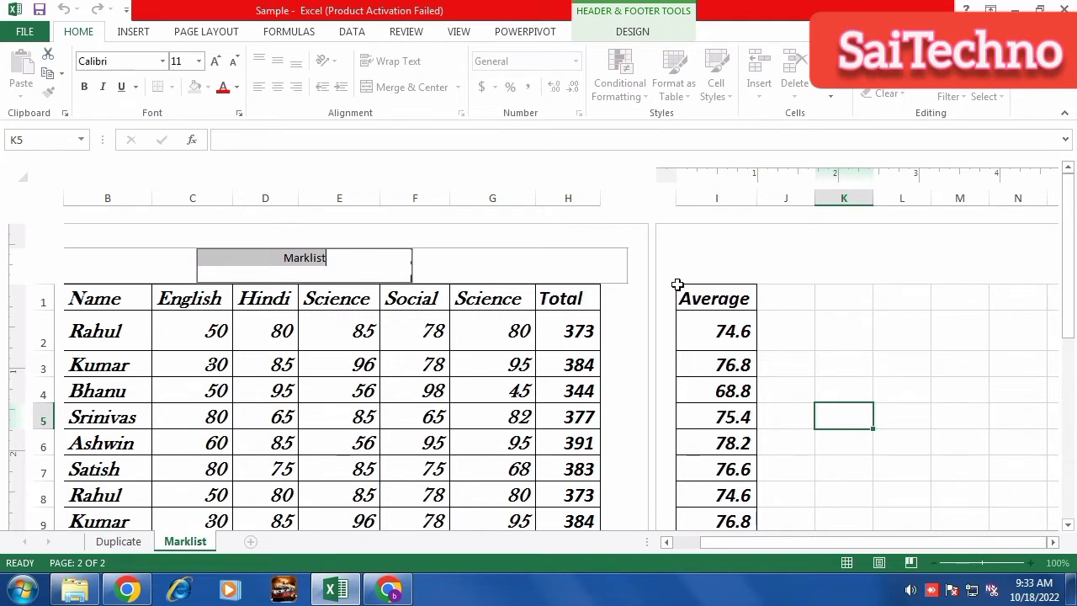
left_click(132, 34)
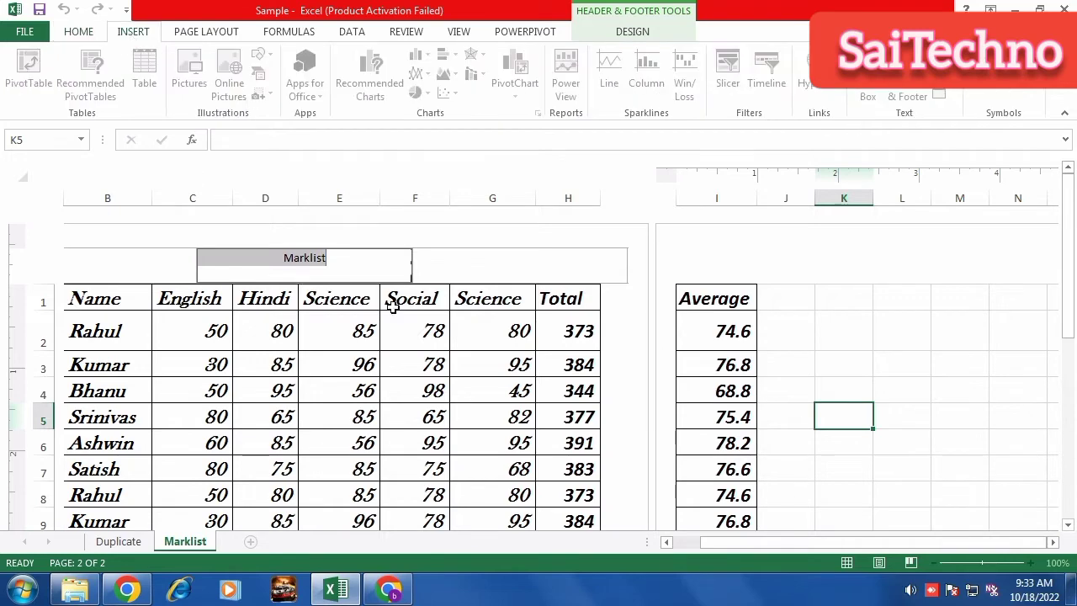
left_click(416, 315)
key("ctrl+a")
key("ctrl+a")
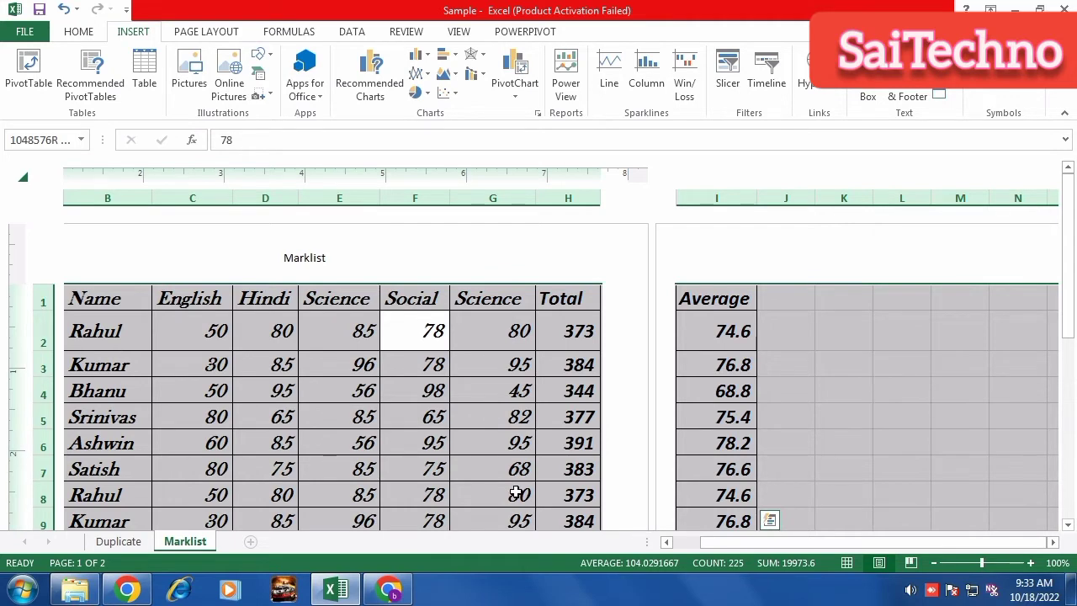
Restart Excel after it stops responding on selecting the whole worksheet.
left_click(26, 175)
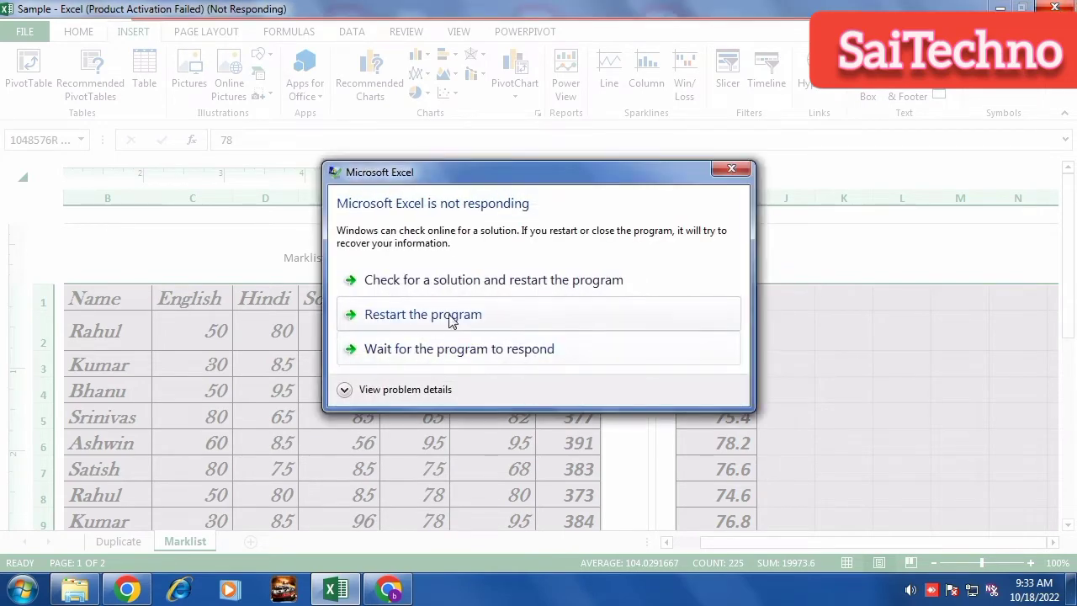
left_click(443, 347)
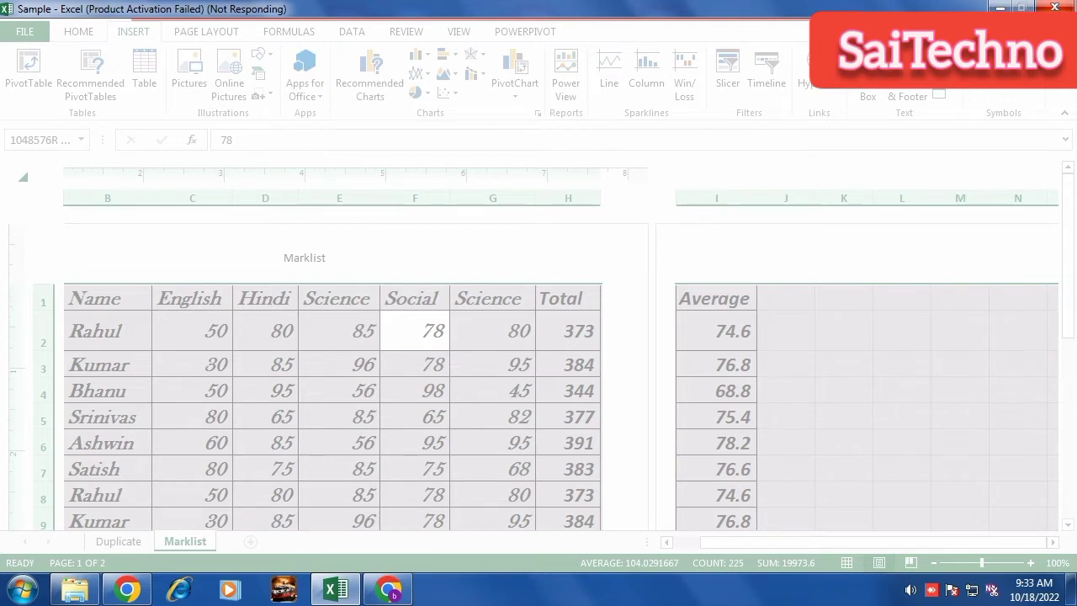
right_click(335, 591)
left_click(318, 547)
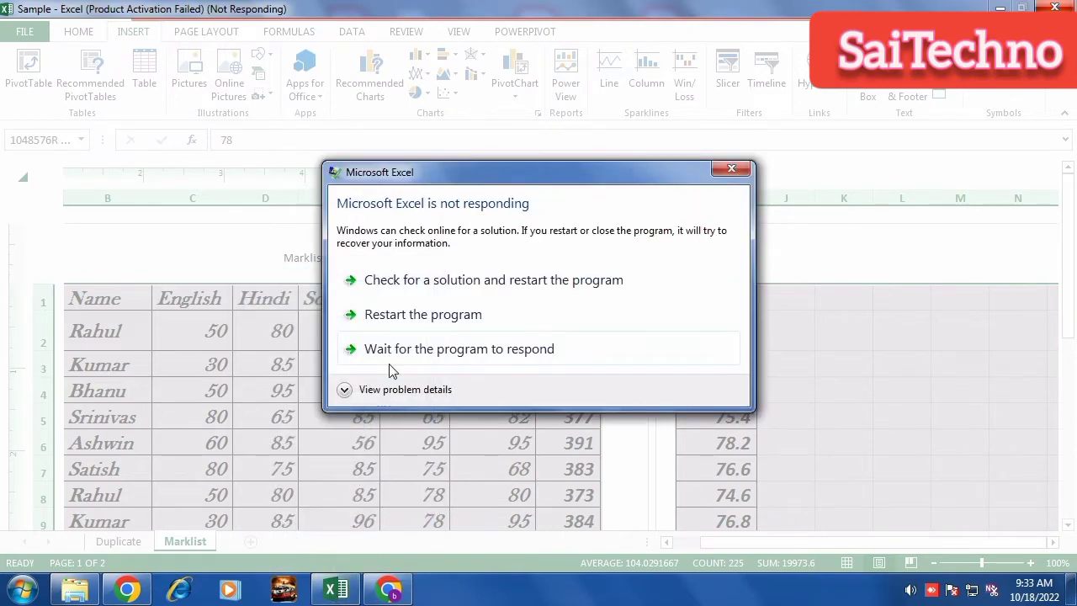
left_click(410, 316)
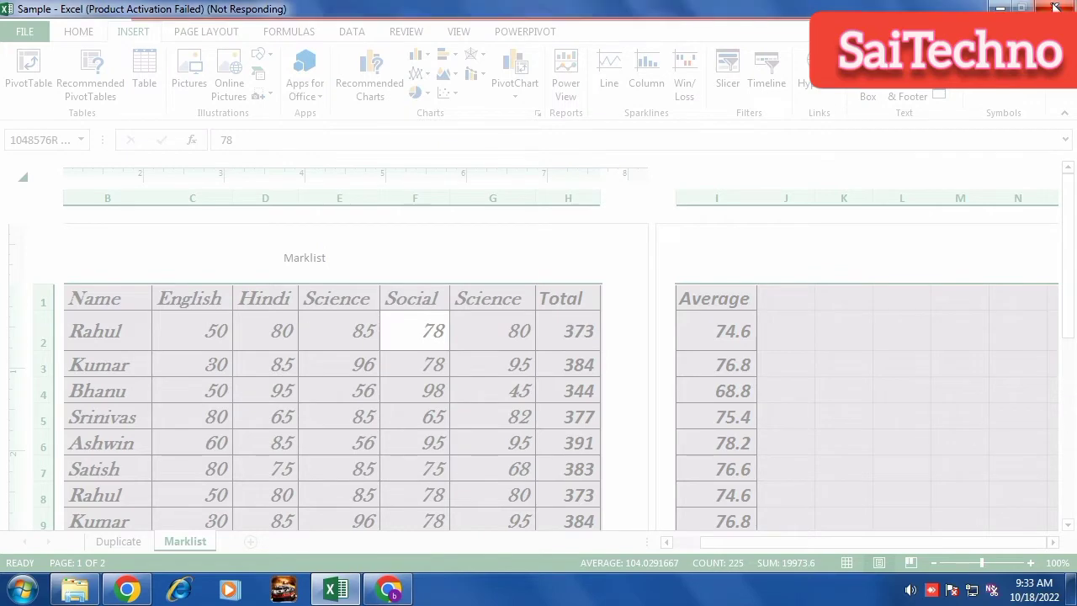
Reopen the Sample workbook, dismiss the activation notice and show the INSERT features.
left_click(75, 590)
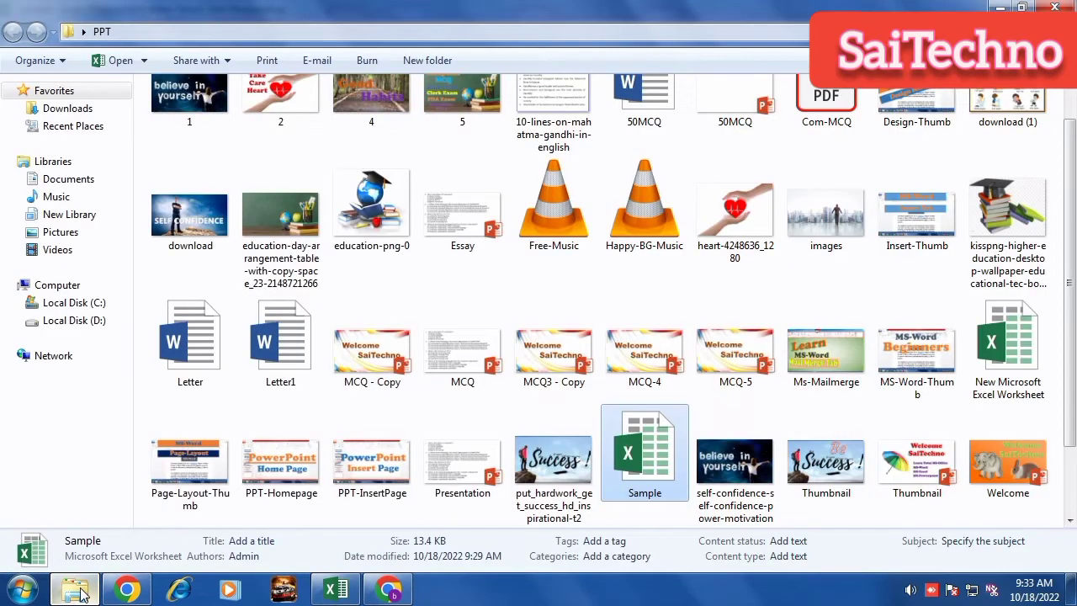
double_click(654, 449)
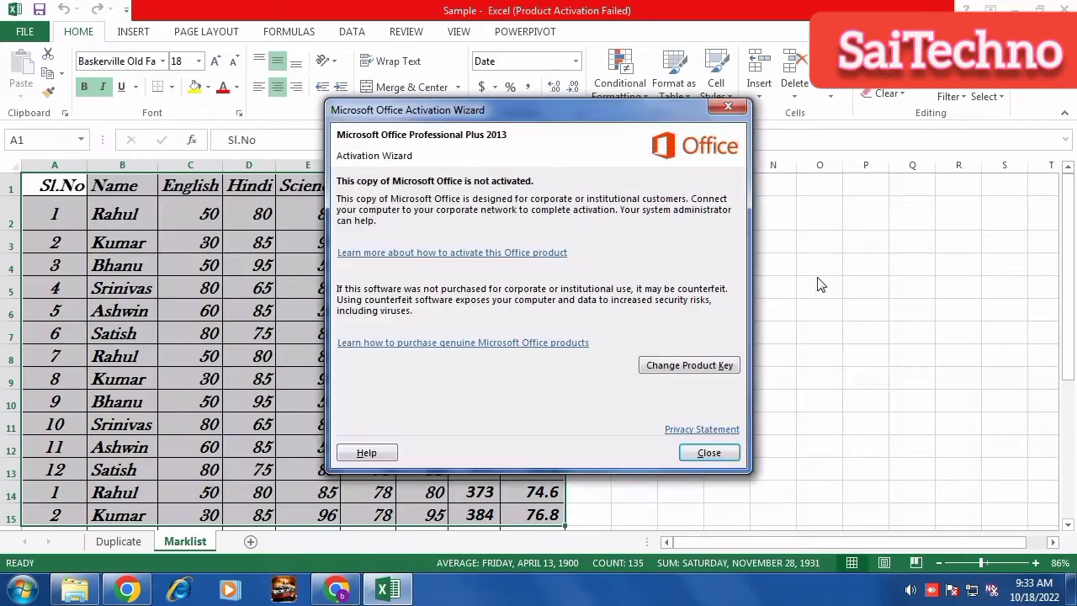
left_click(709, 452)
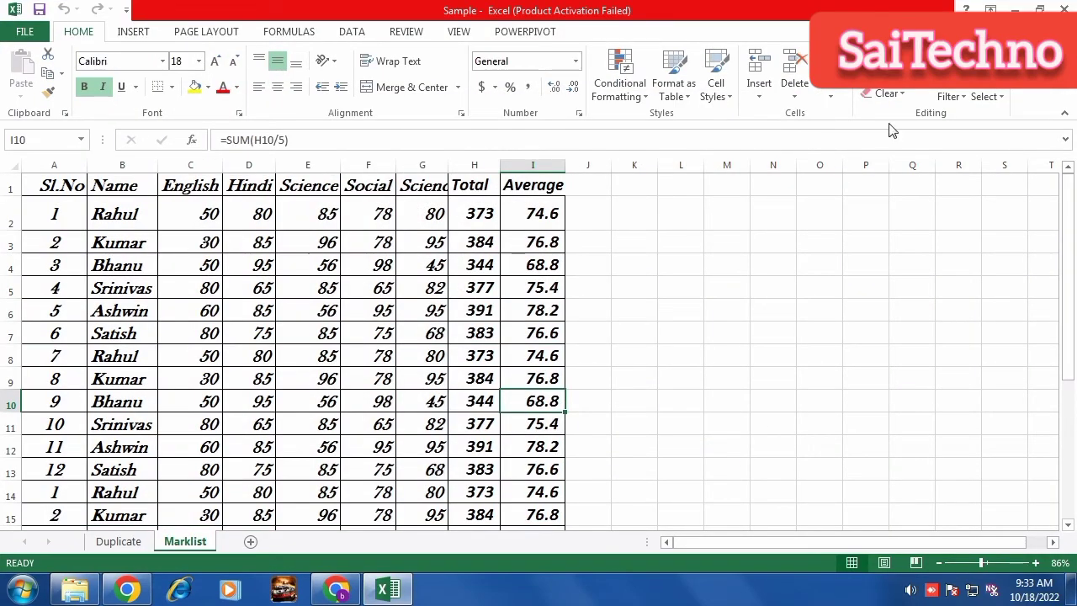
left_click(141, 37)
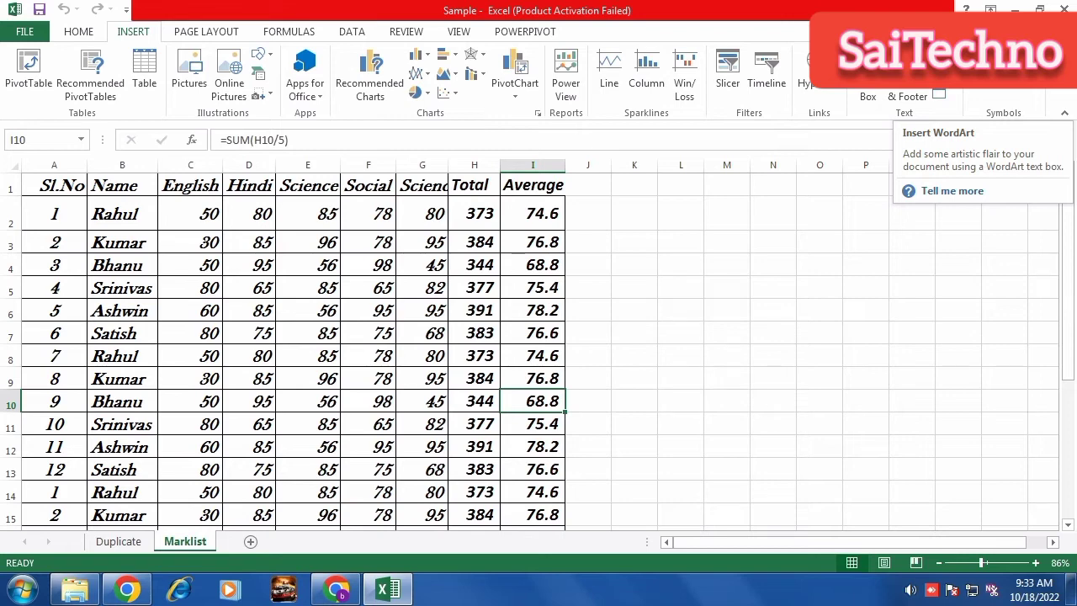
Insert a WordArt reading 'PA-I Marklist'.
left_click(939, 59)
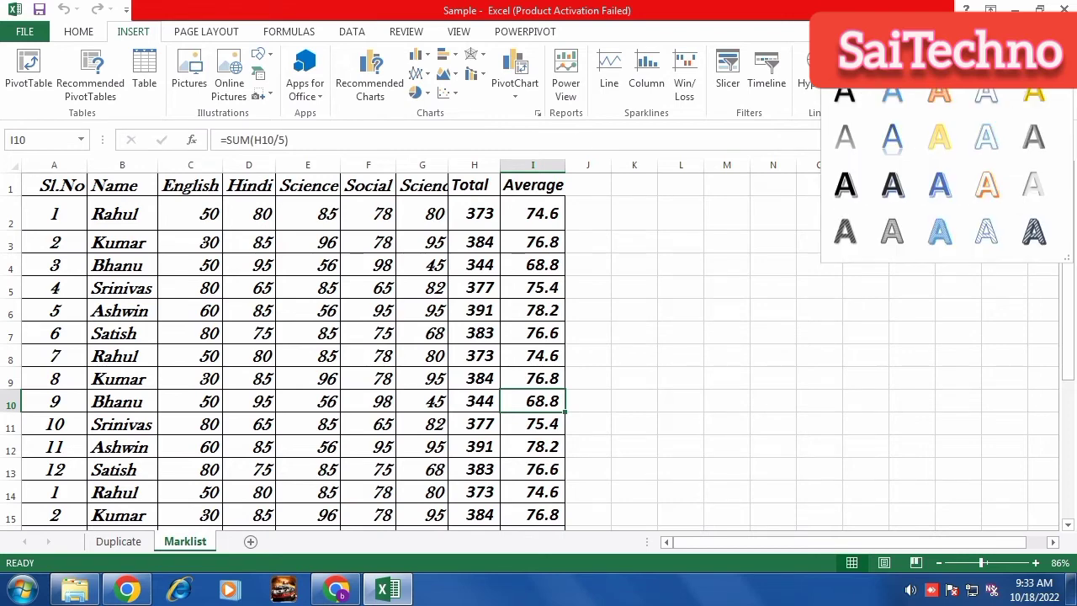
left_click(936, 102)
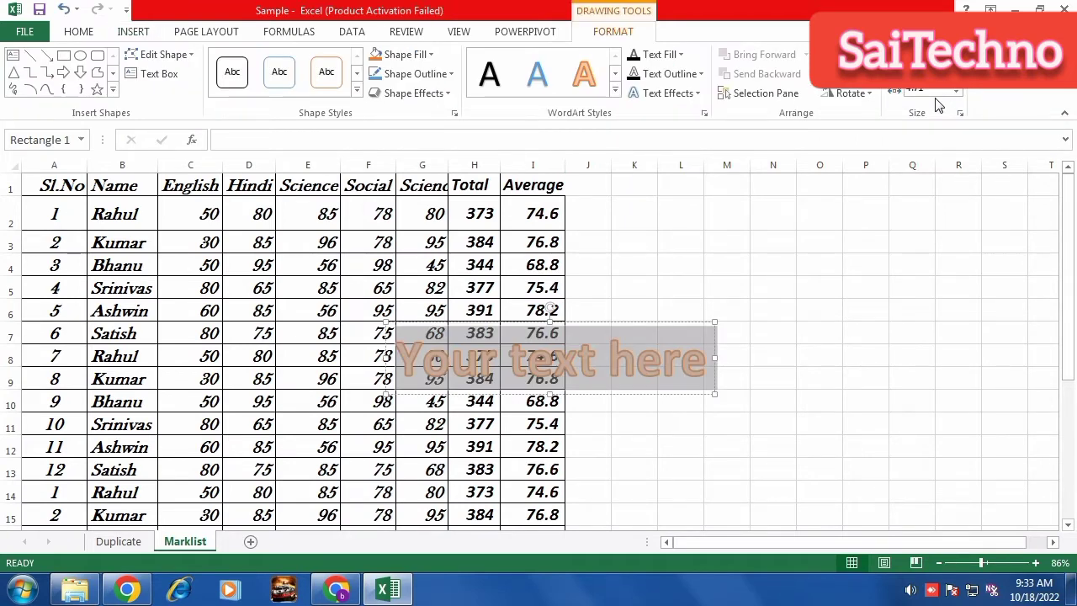
key("Delete")
type("PA")
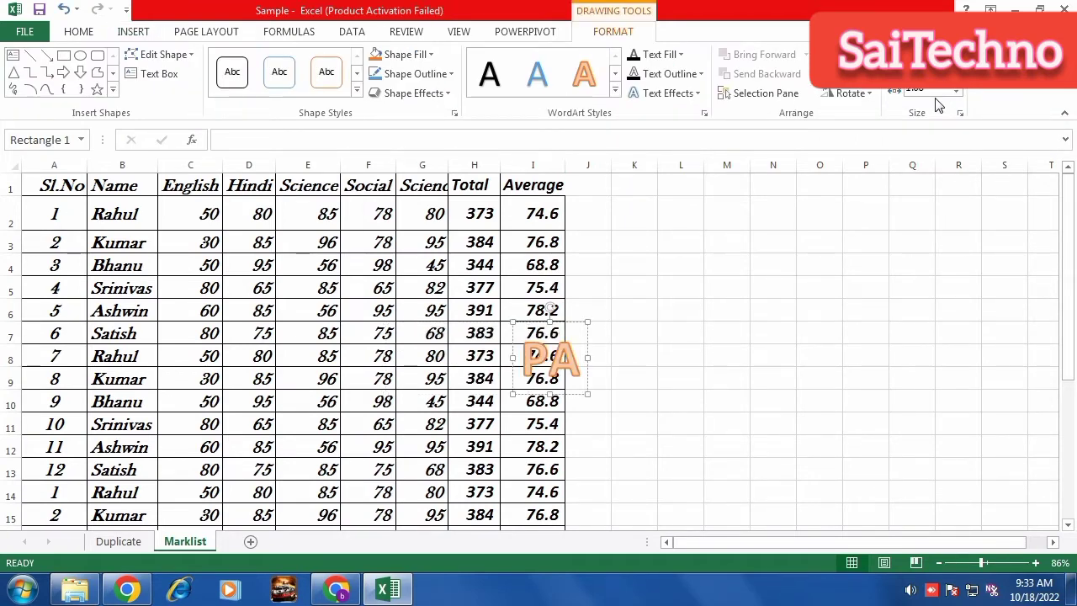
type("-!")
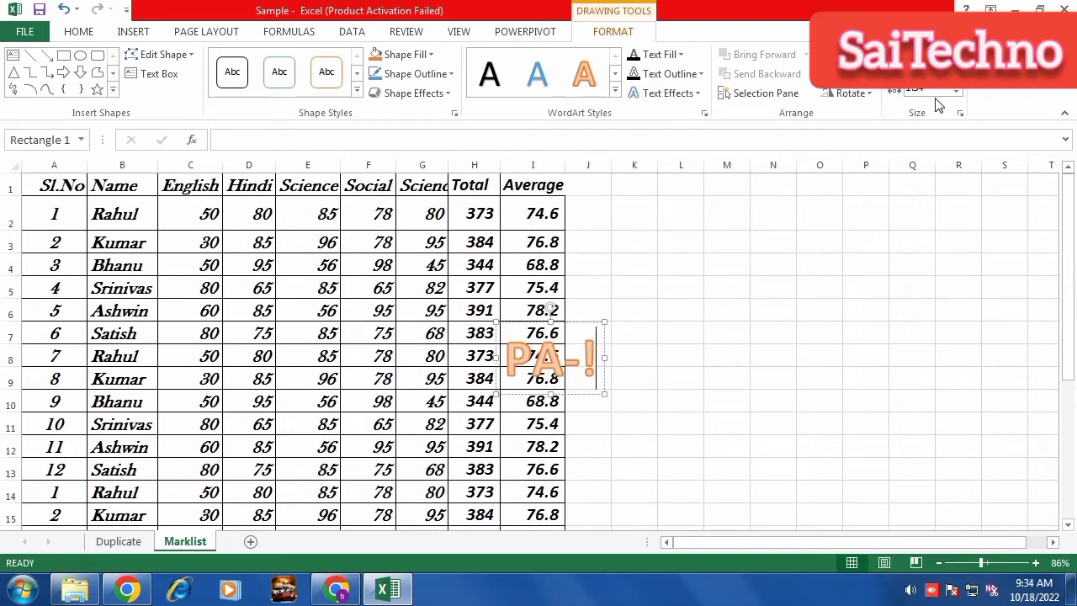
key("BackSpace")
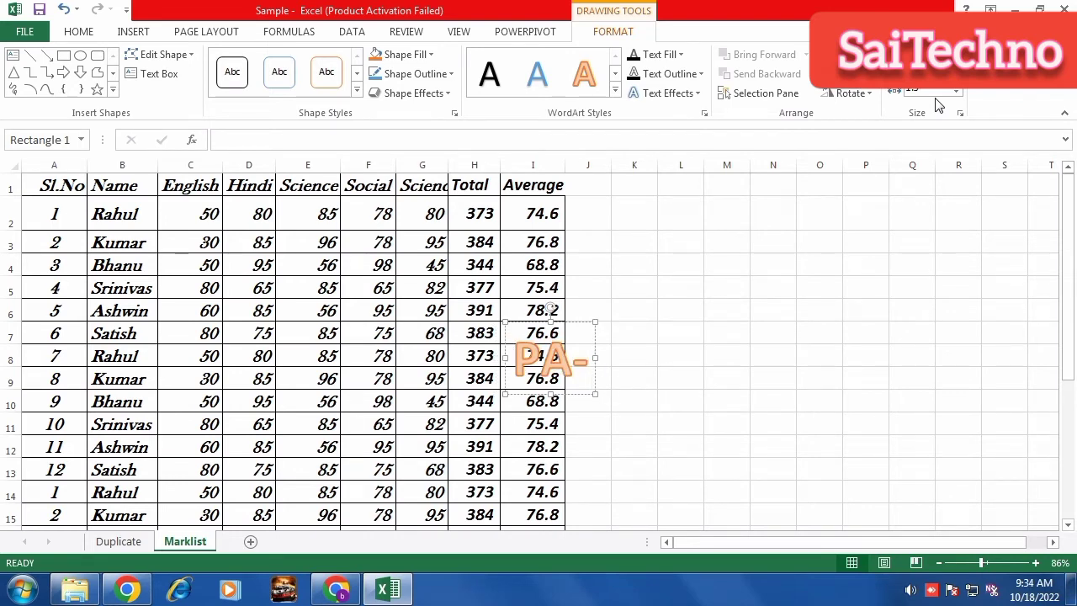
type("I Ma")
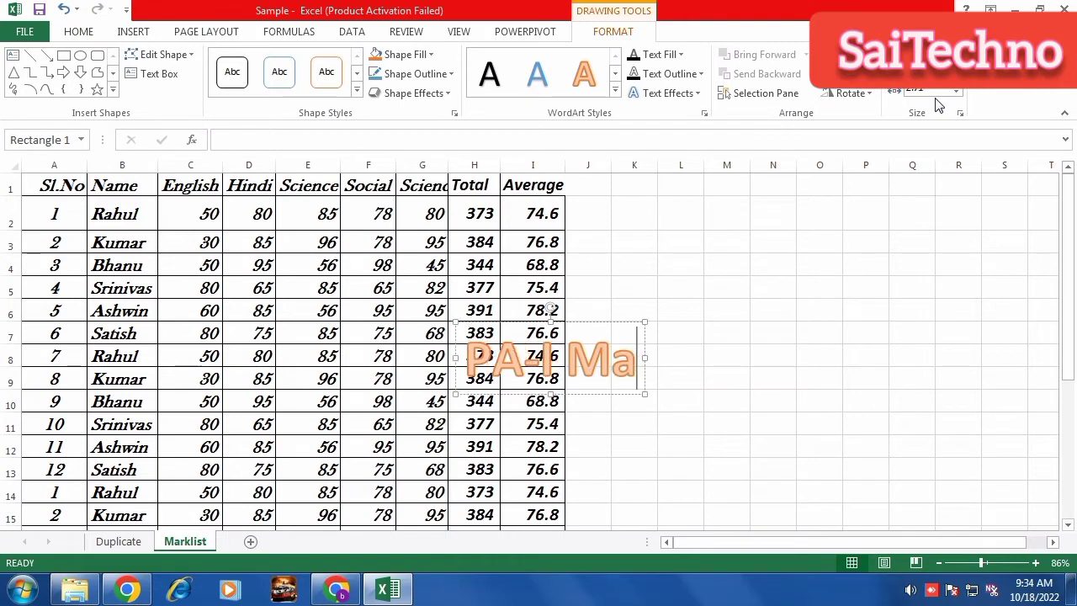
type("rkl")
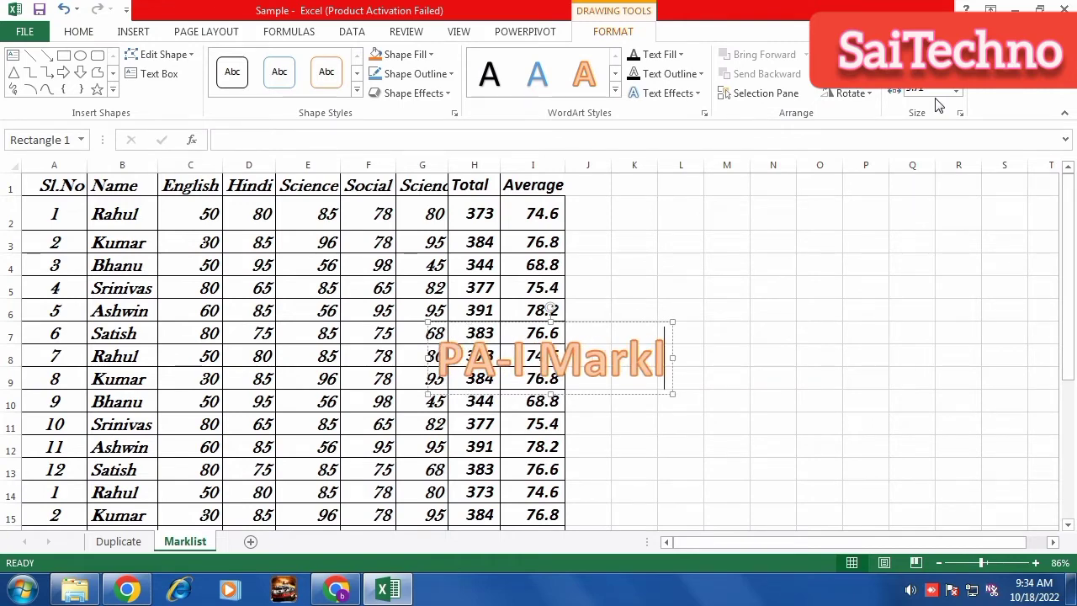
type("ist")
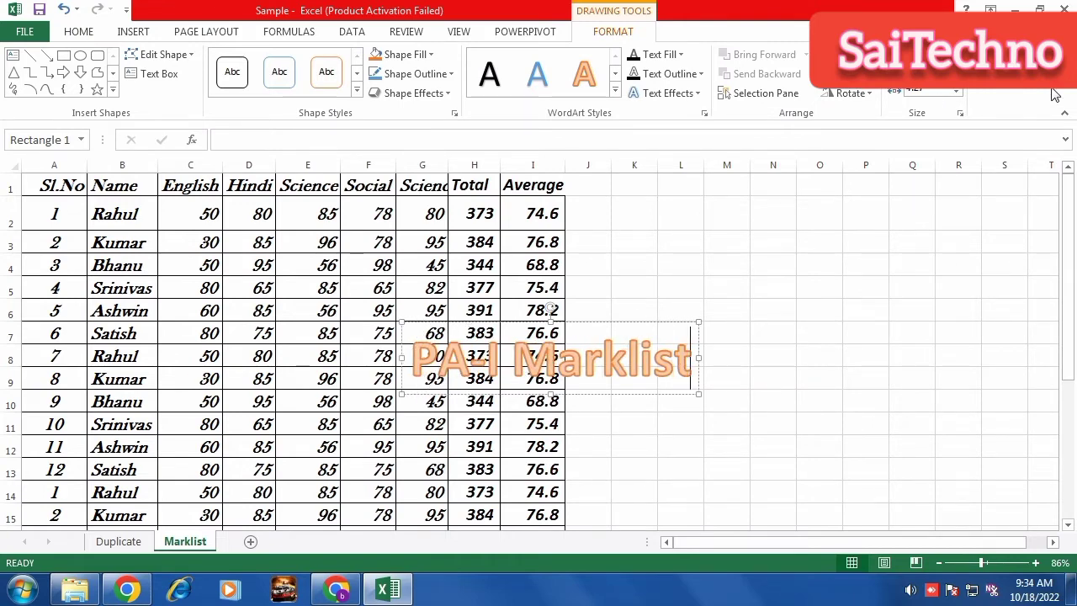
left_click(870, 272)
Move the WordArt right of the table and remove an accidental second WordArt.
left_click(611, 372)
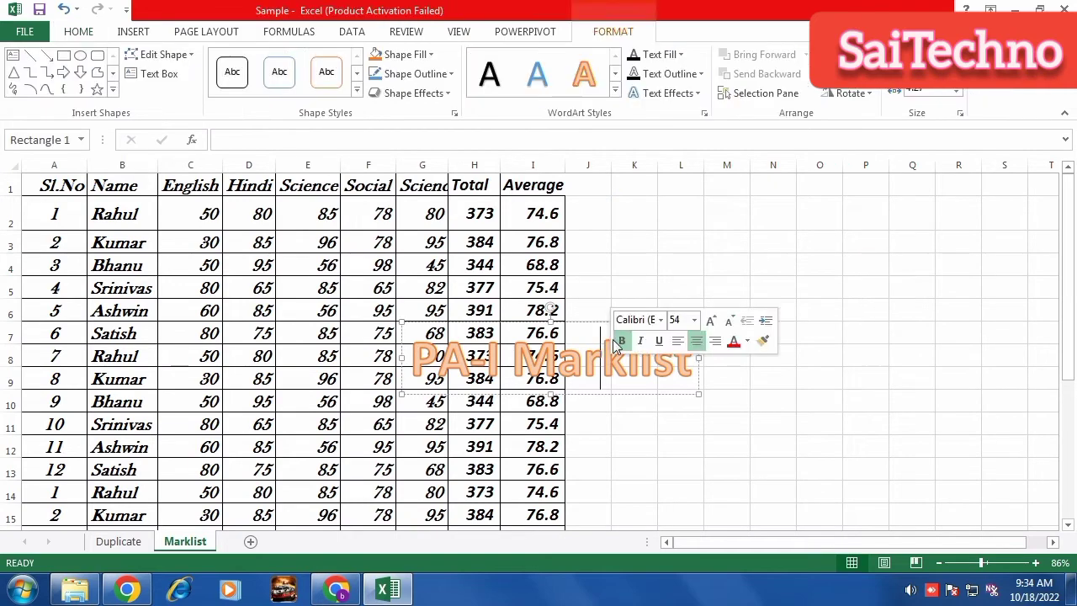
left_click_drag(587, 325, 327, 268)
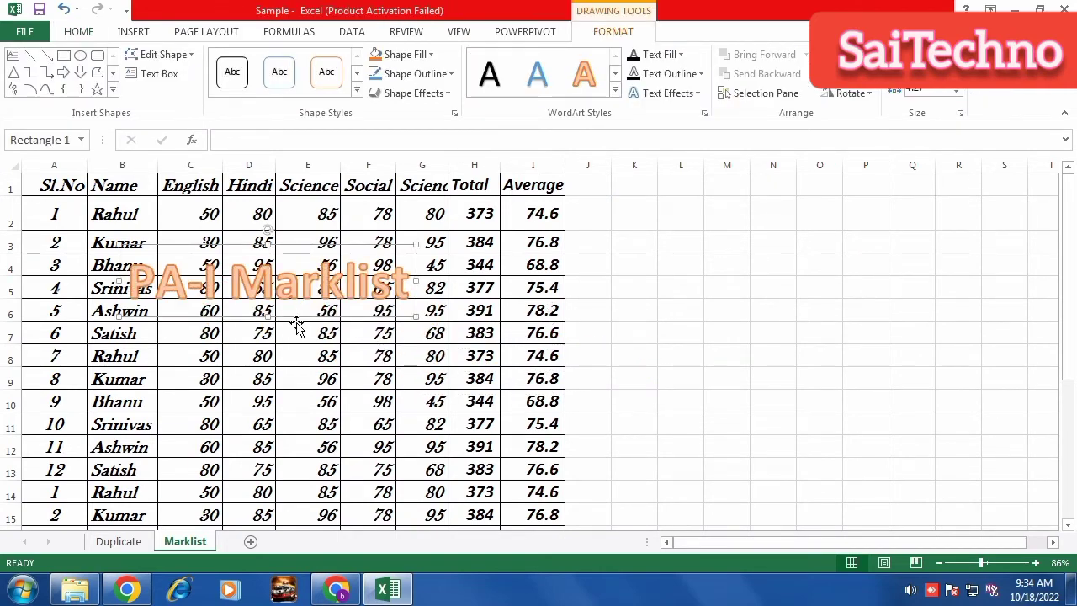
left_click_drag(300, 318, 790, 321)
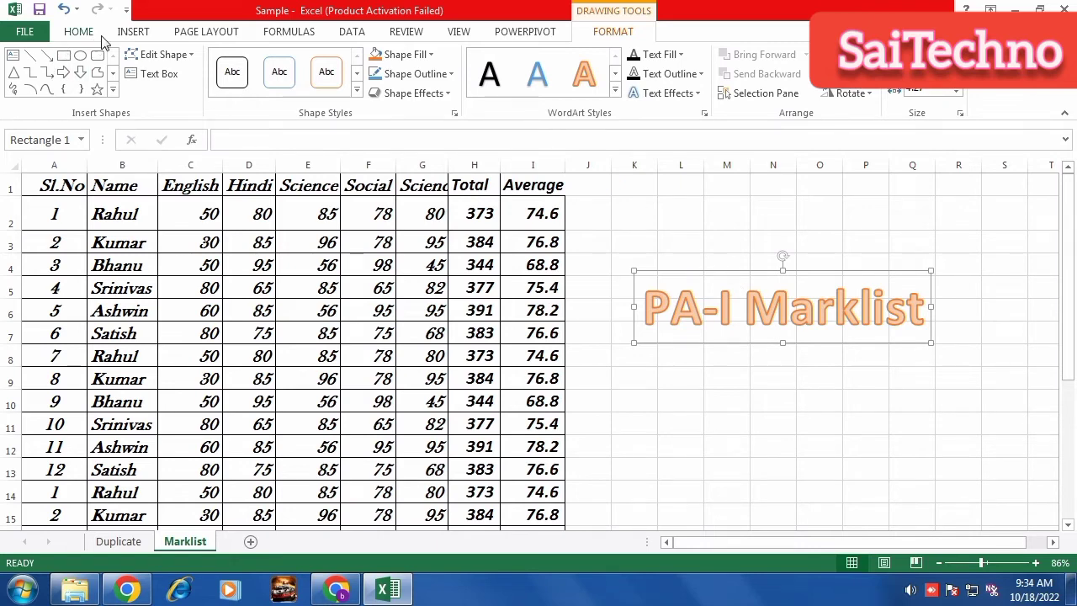
left_click(133, 34)
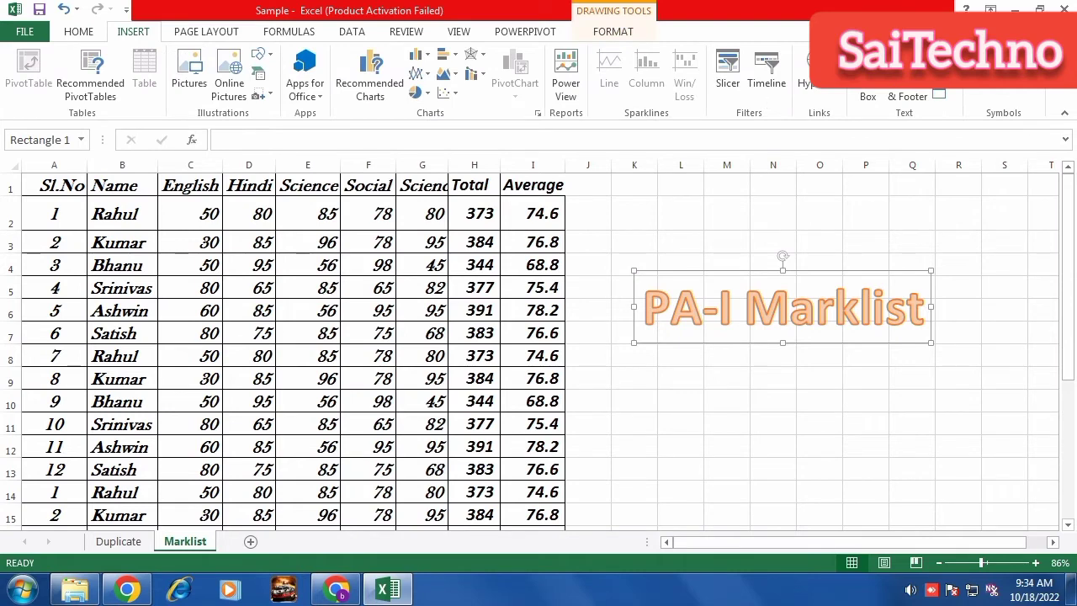
left_click(939, 94)
left_click(890, 234)
mouse_move(792, 272)
left_mouse_down()
mouse_move(555, 332)
mouse_move(560, 325)
left_mouse_up()
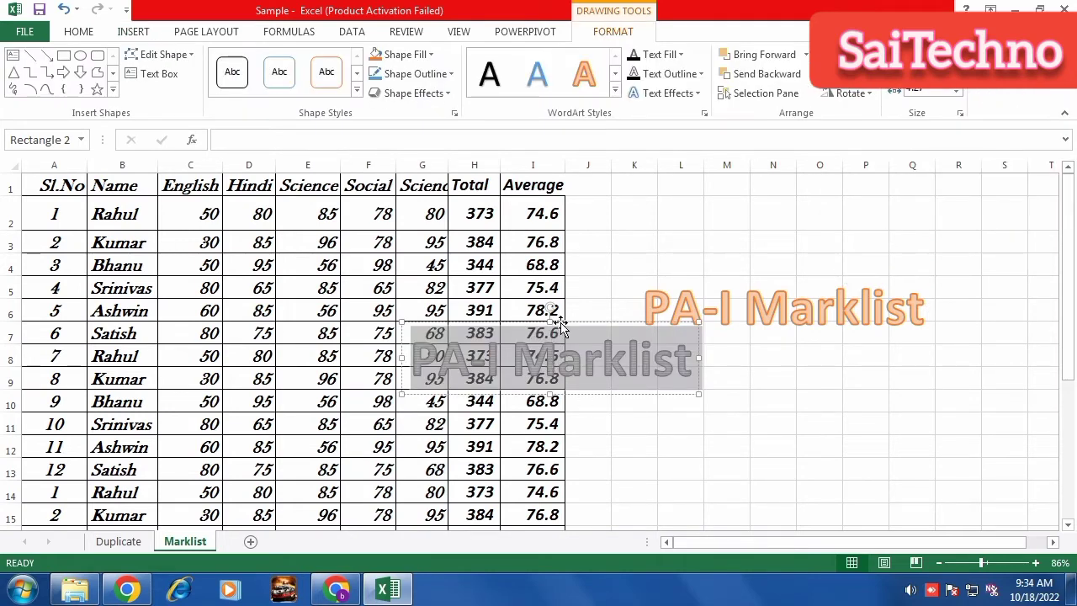
key("Delete")
Apply the striped outline letter style to the PA-I Marklist WordArt.
left_click(680, 326)
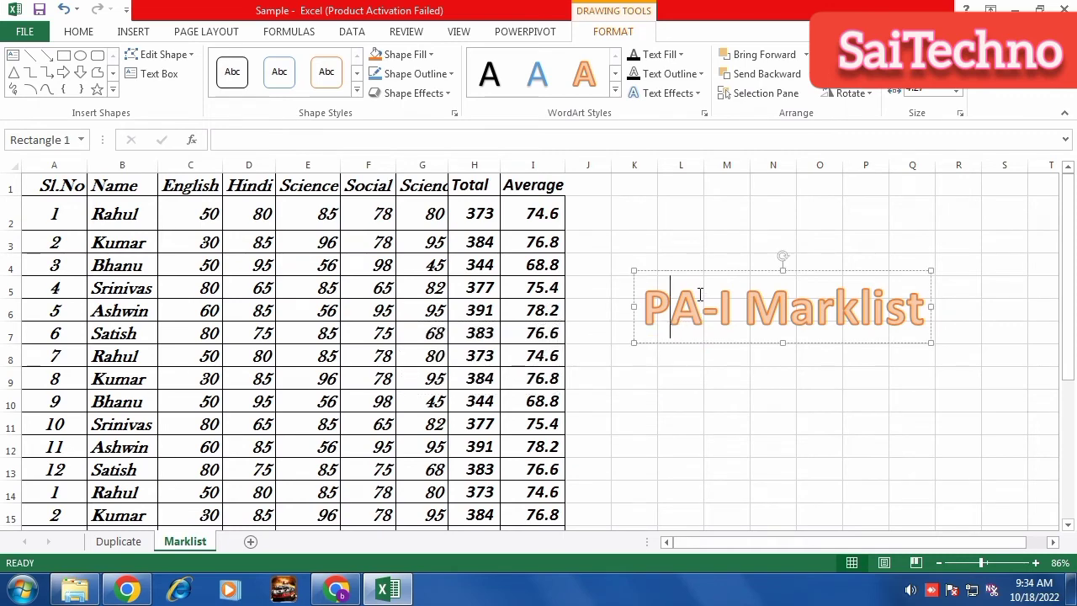
left_click(704, 272)
left_click(615, 92)
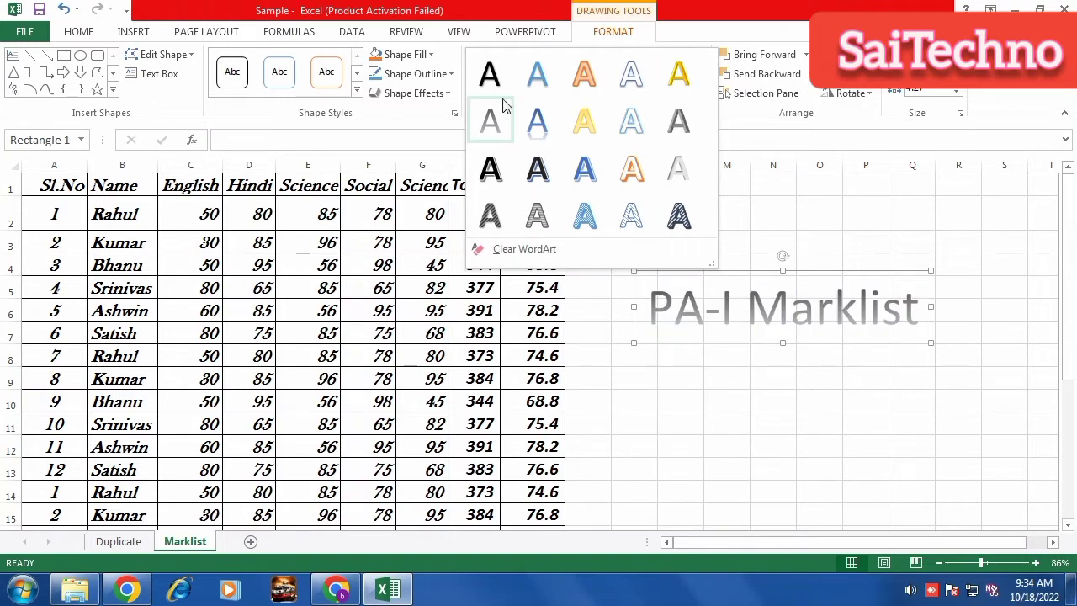
left_click(668, 217)
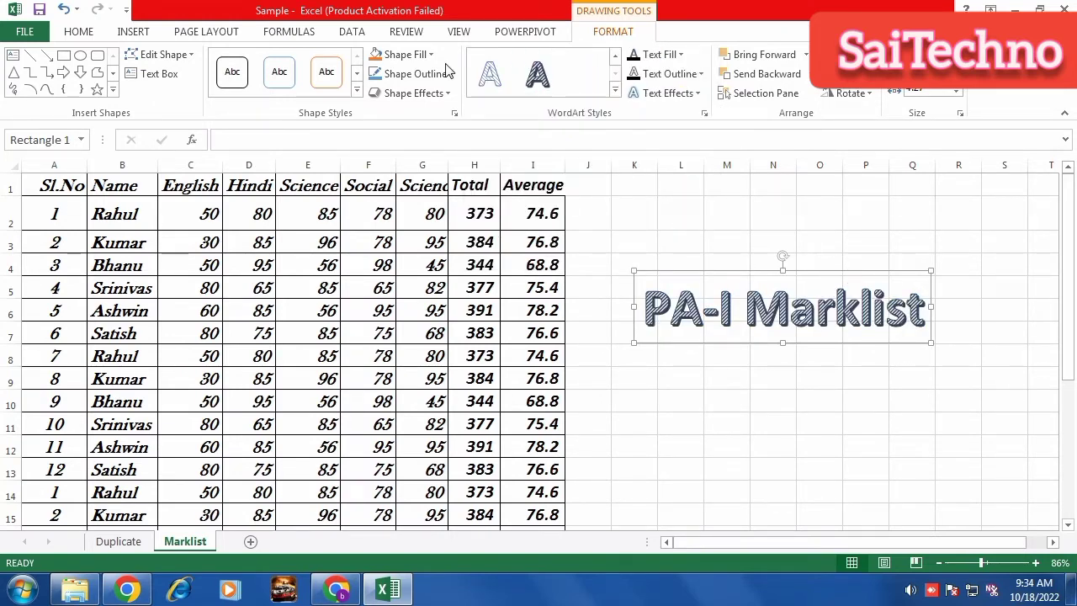
left_click(139, 33)
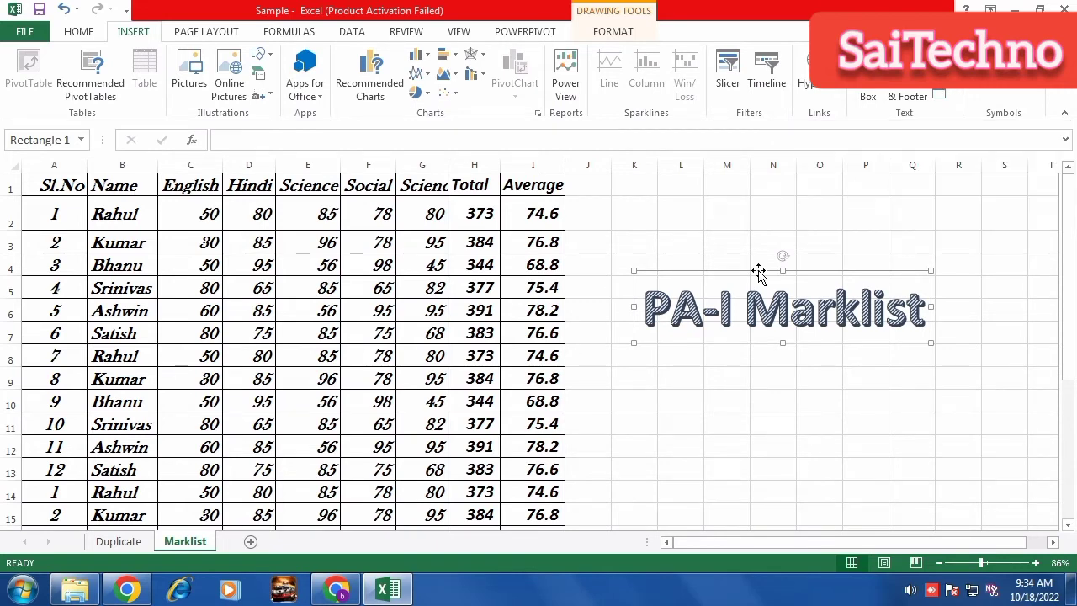
Delete the PA-I Marklist WordArt and select cell H29 below the table.
key("Delete")
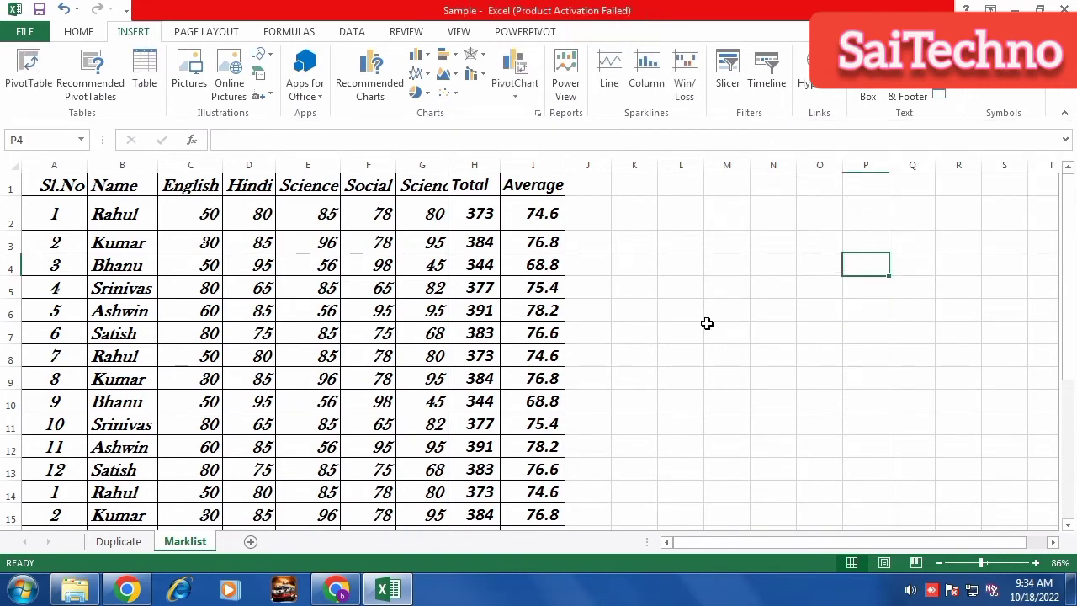
scroll(698, 315, "down", 3)
left_click(690, 251)
scroll(574, 337, "down", 9)
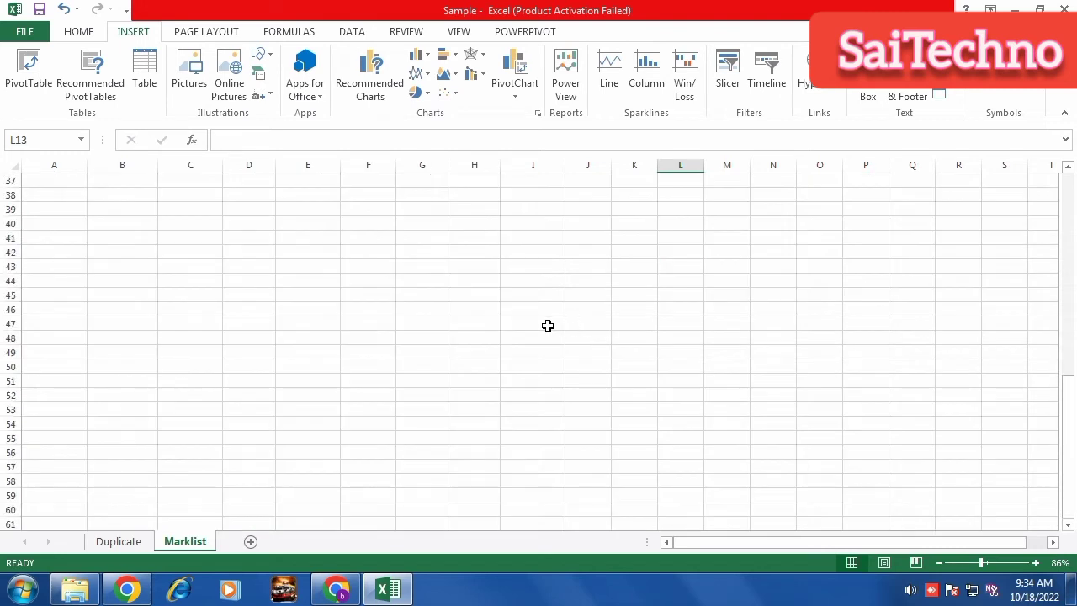
scroll(548, 325, "up", 5)
left_click(463, 315)
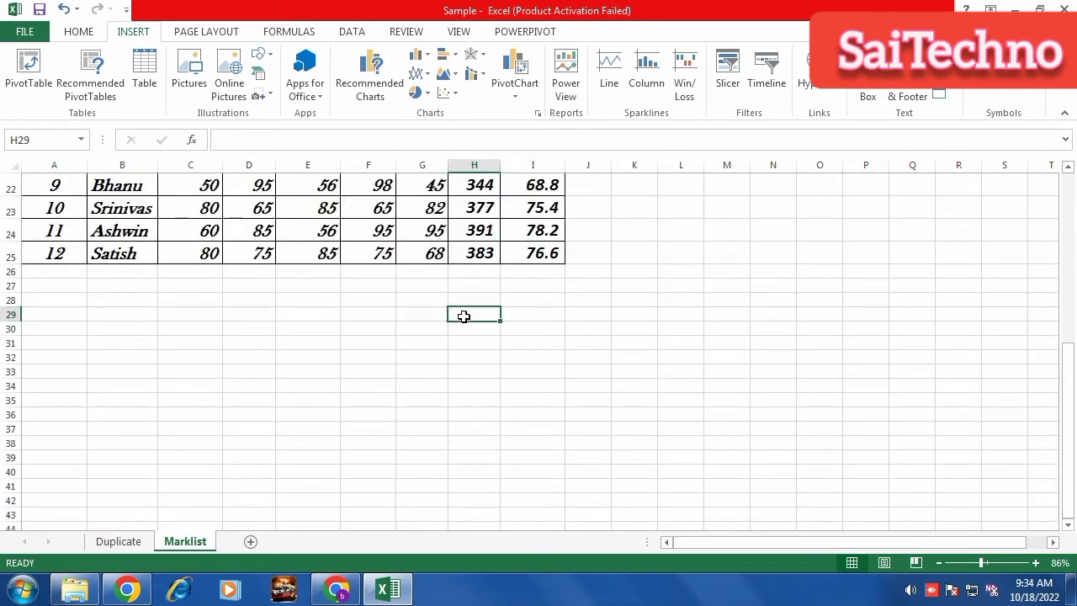
Add an Office signature line with the signer's name and President title, enlarge it, then delete it.
left_click(955, 90)
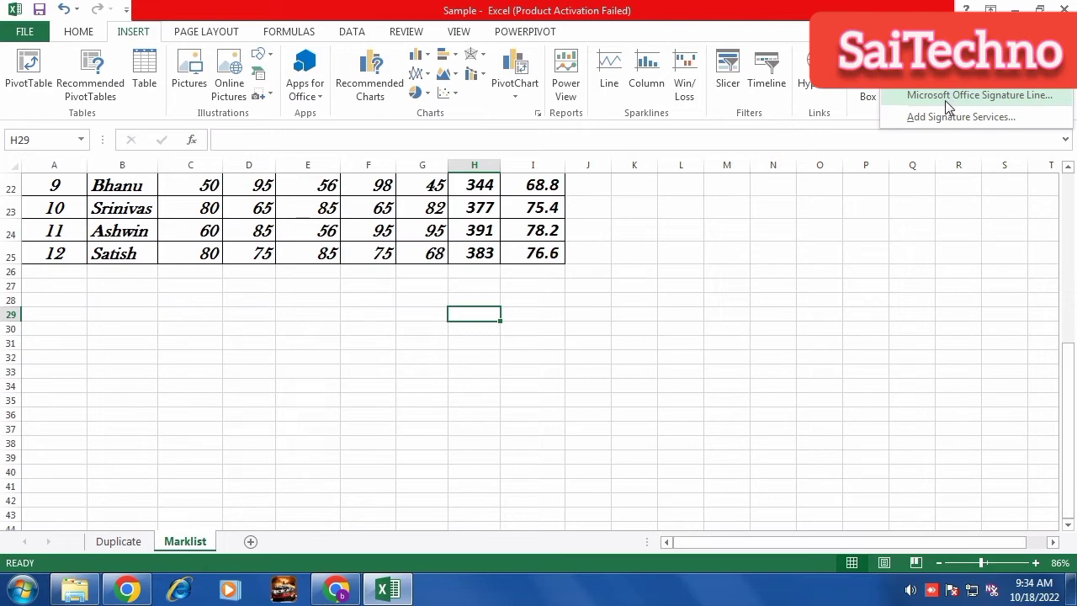
left_click(945, 96)
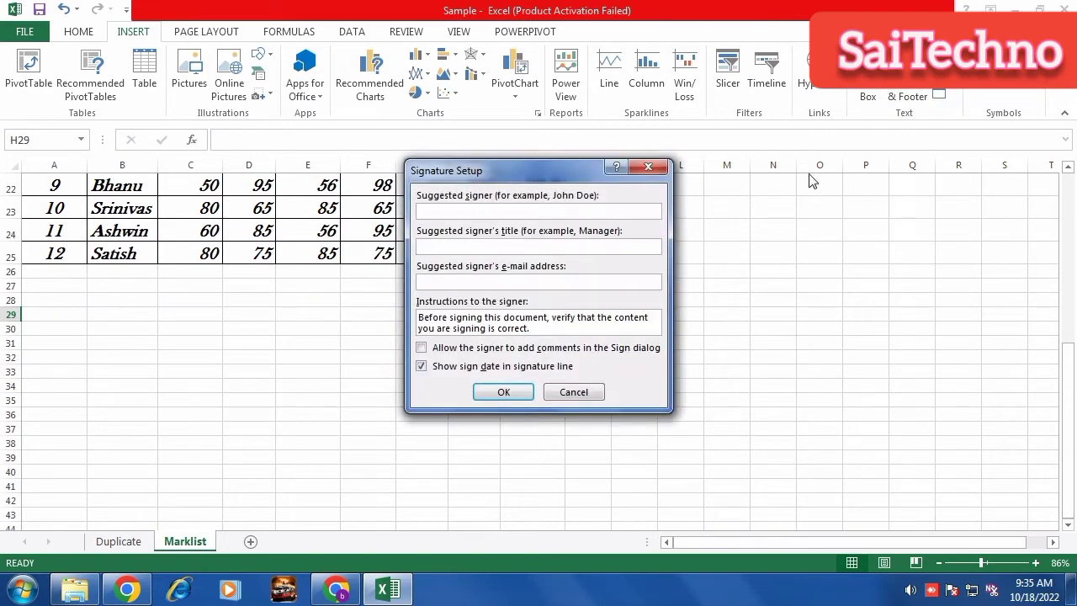
mouse_move(562, 168)
left_mouse_down()
mouse_move(826, 168)
mouse_move(875, 149)
left_mouse_up()
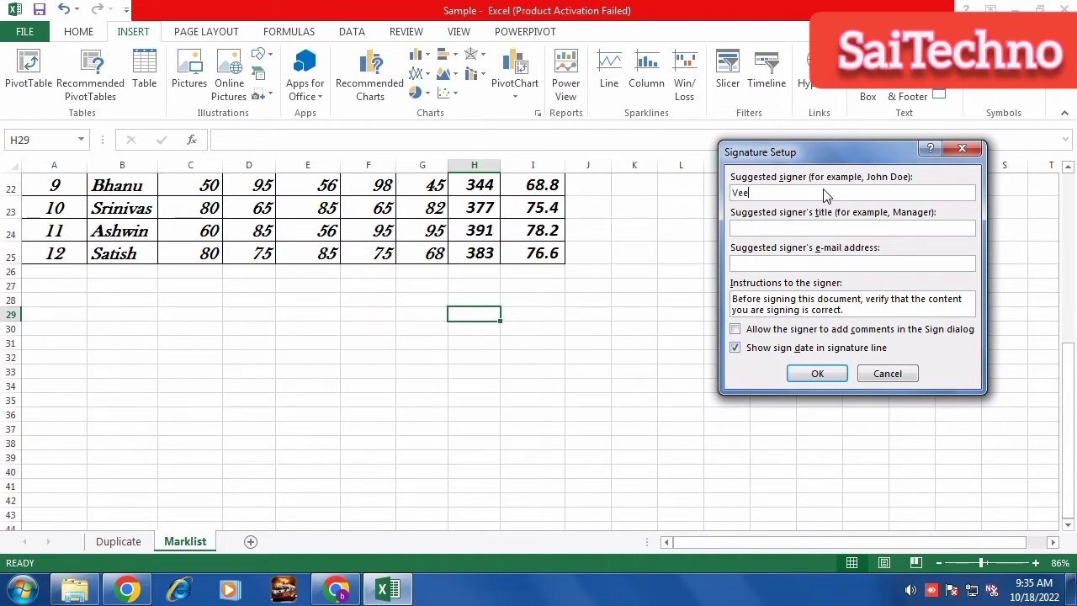
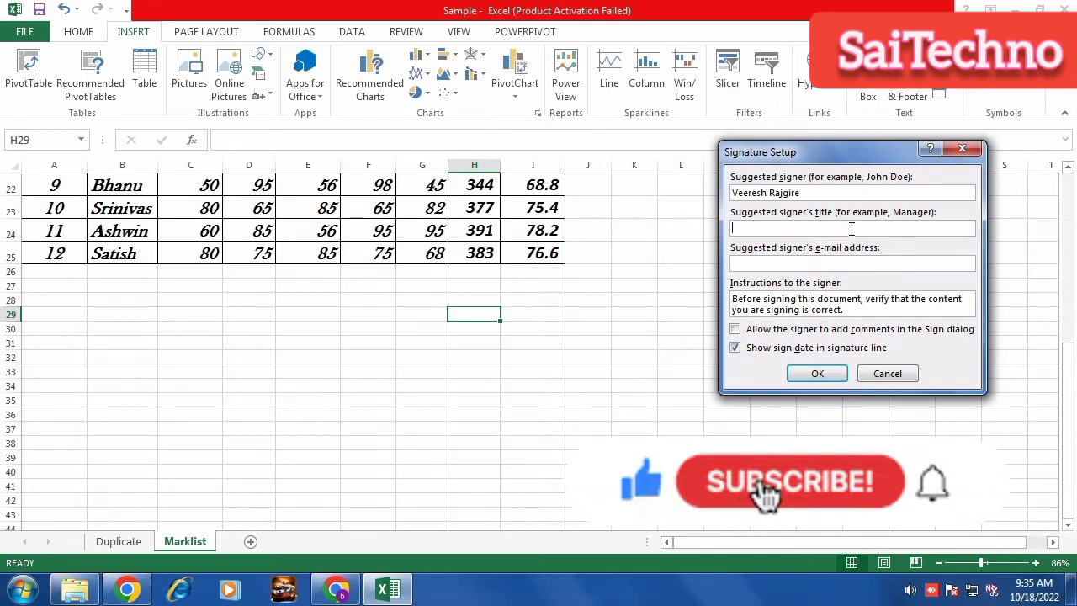
left_click(851, 229)
type("President")
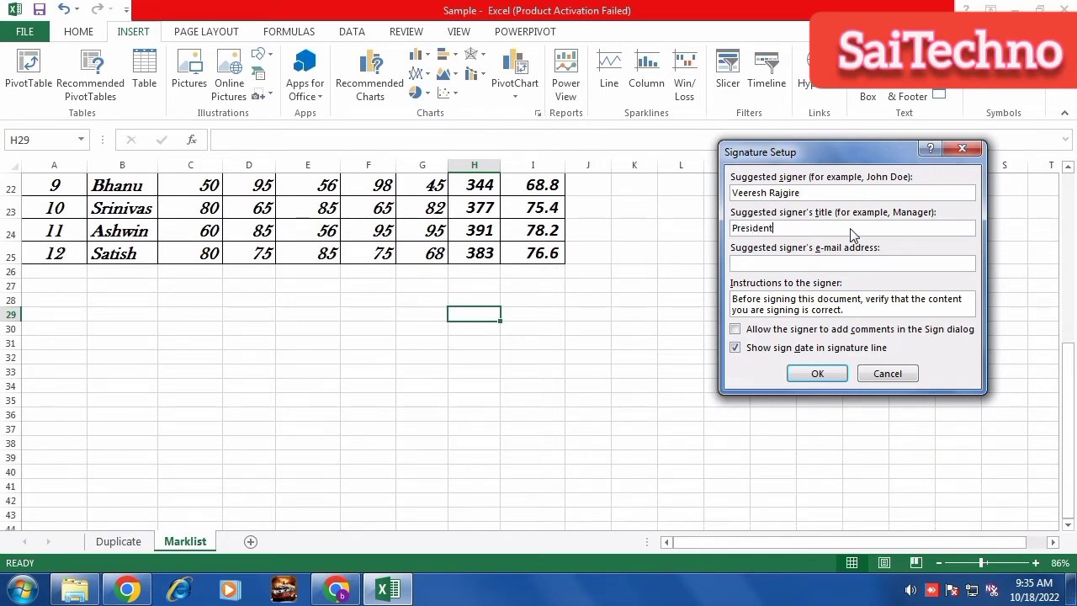
left_click(817, 374)
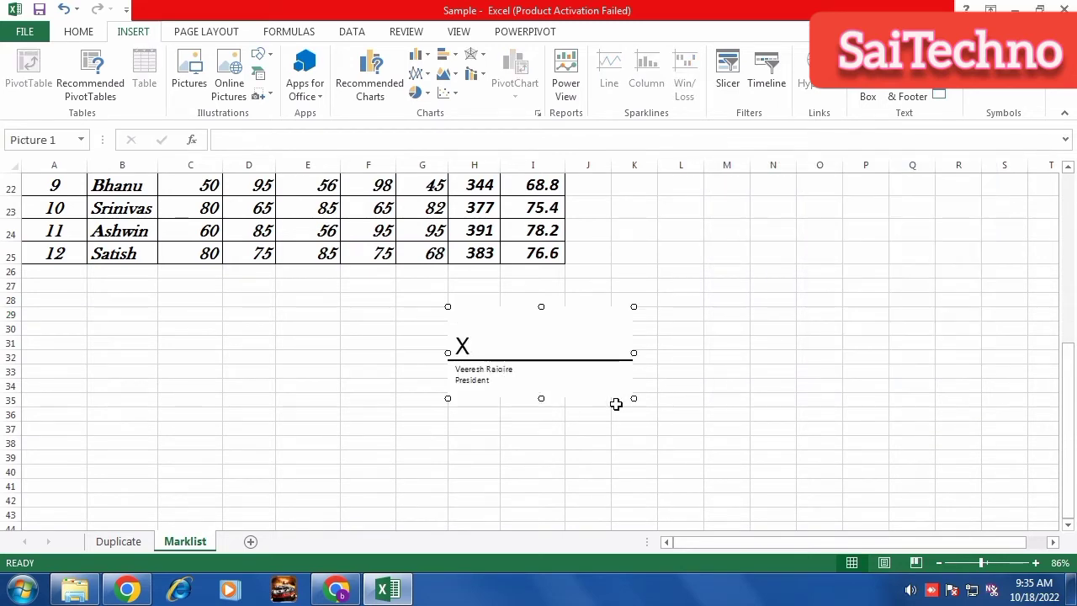
left_click_drag(633, 400, 717, 439)
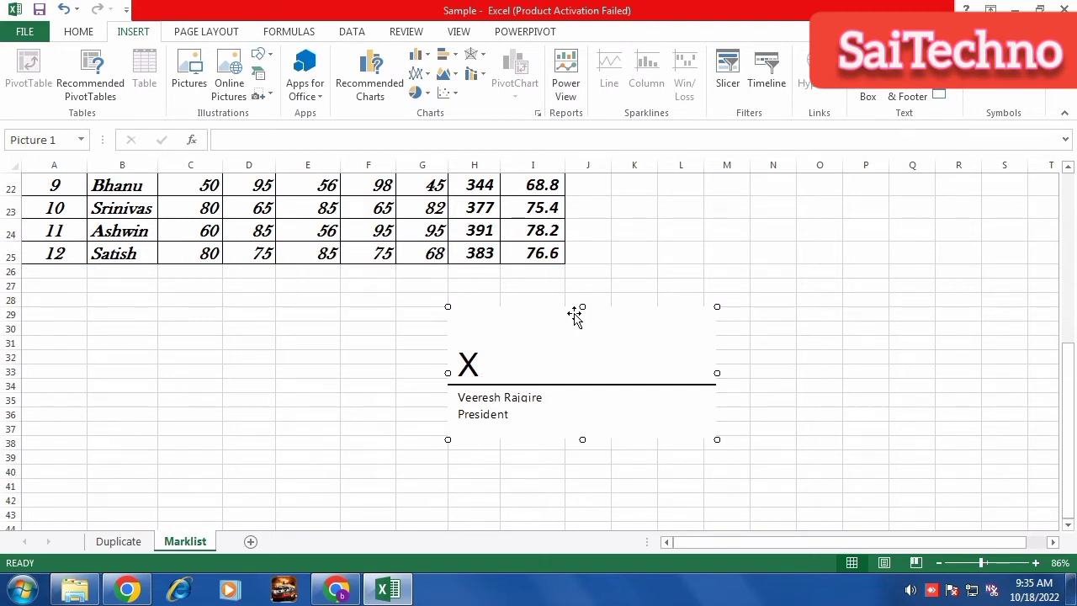
key("Delete")
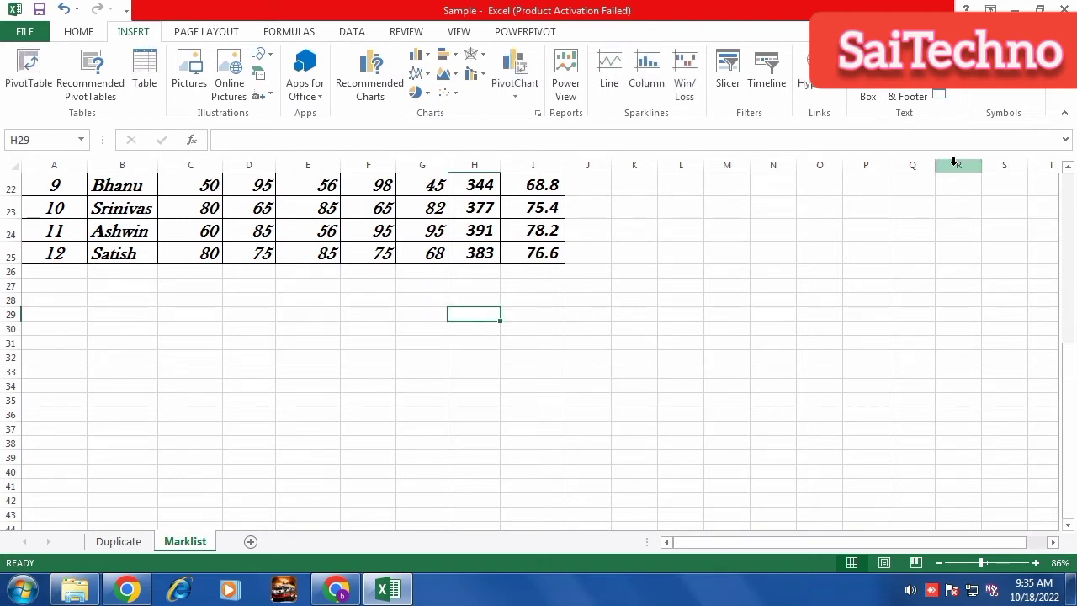
Insert a new embedded Bitmap Image object at cell H29 of the Marklist sheet.
left_click(937, 95)
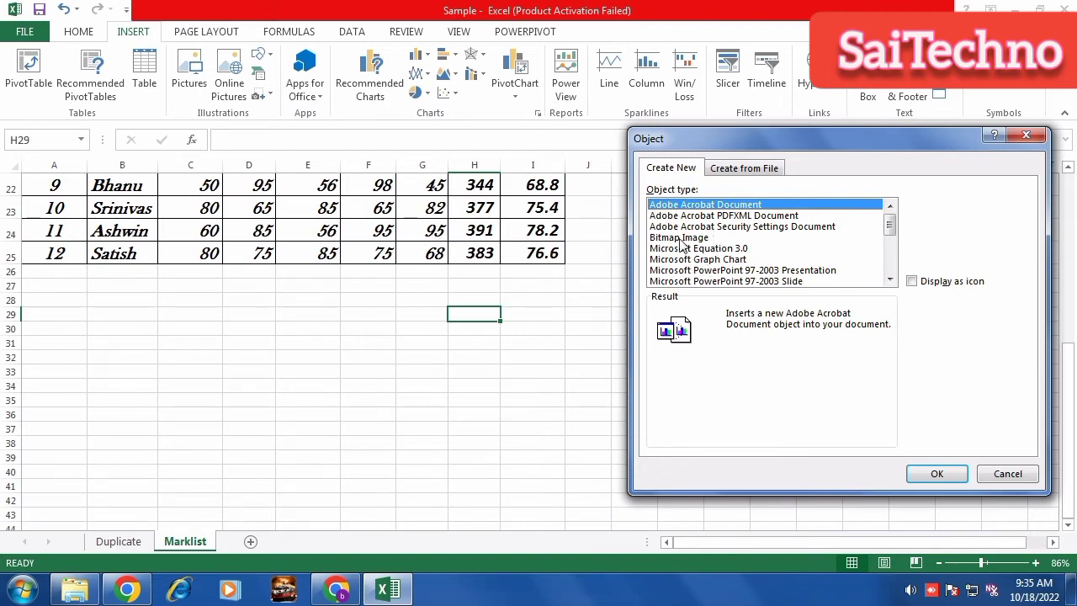
left_click(679, 238)
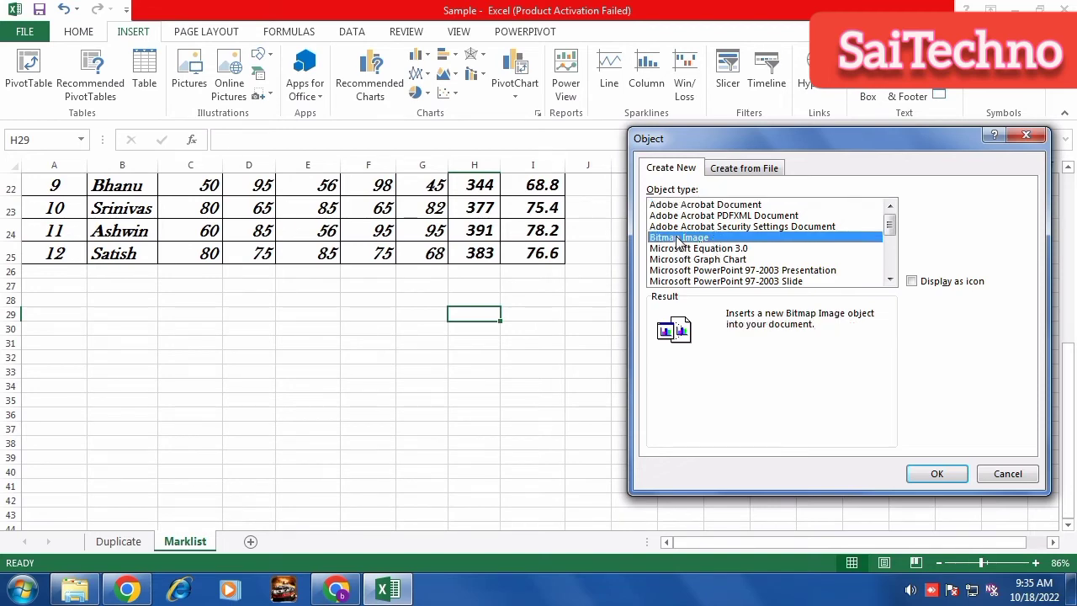
left_click(937, 476)
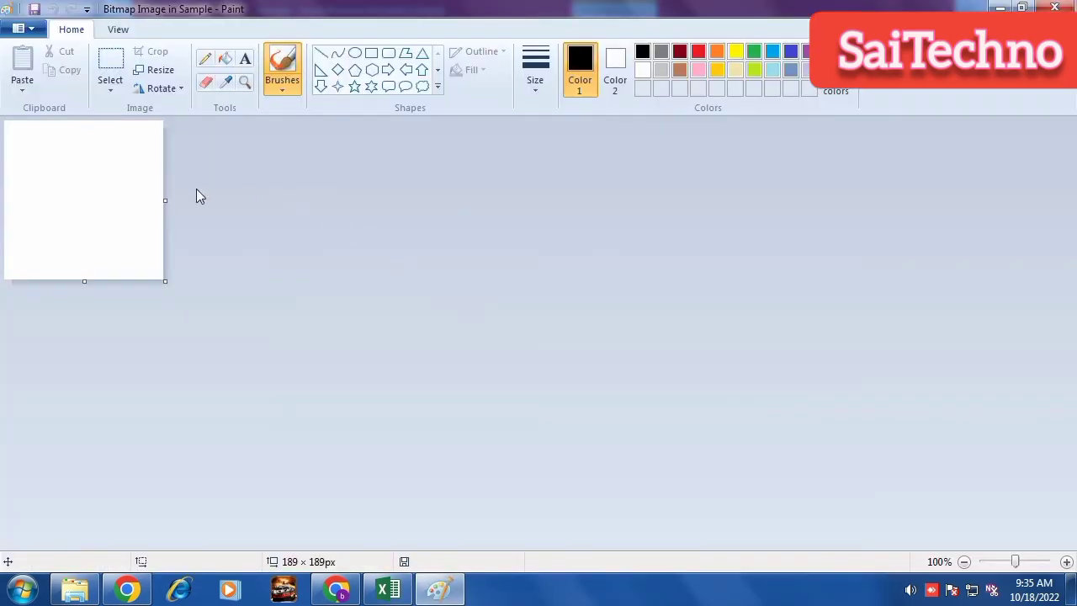
Add a text box on the Paint canvas containing the text 'ttt'.
left_click(119, 200)
left_click(245, 58)
left_click_drag(49, 176, 133, 262)
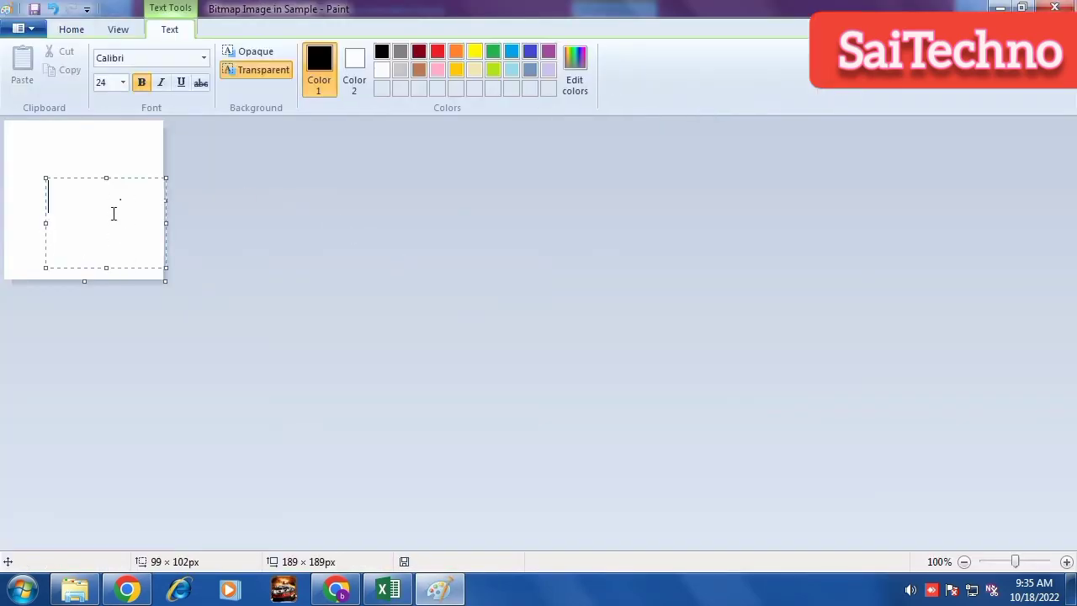
type("ttt")
Return to the sheet, shift the ttt picture up and right, then delete it.
left_click(1062, 6)
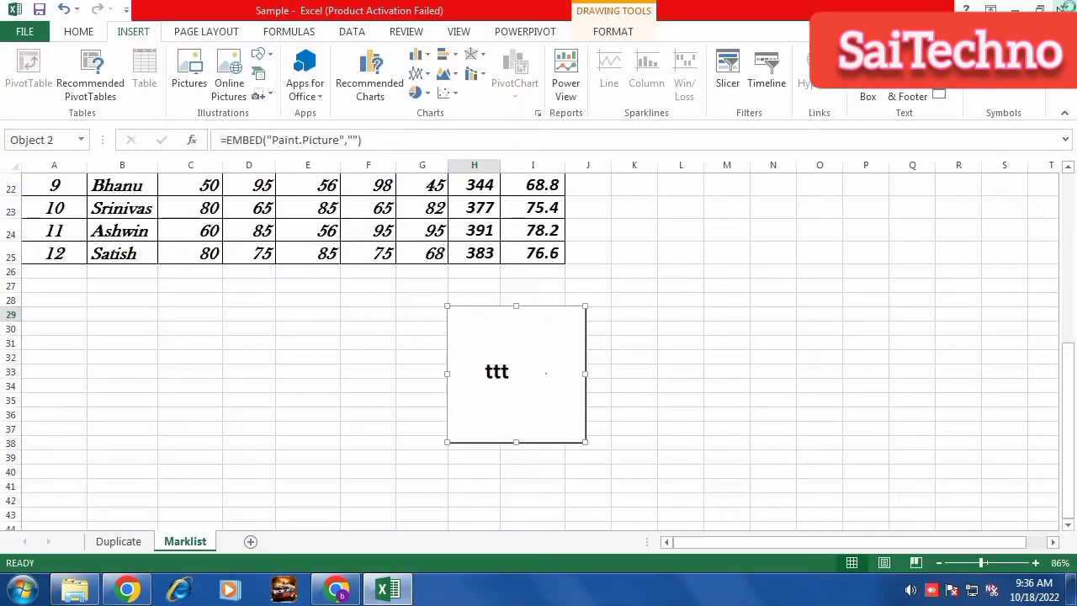
left_click_drag(696, 287, 740, 261)
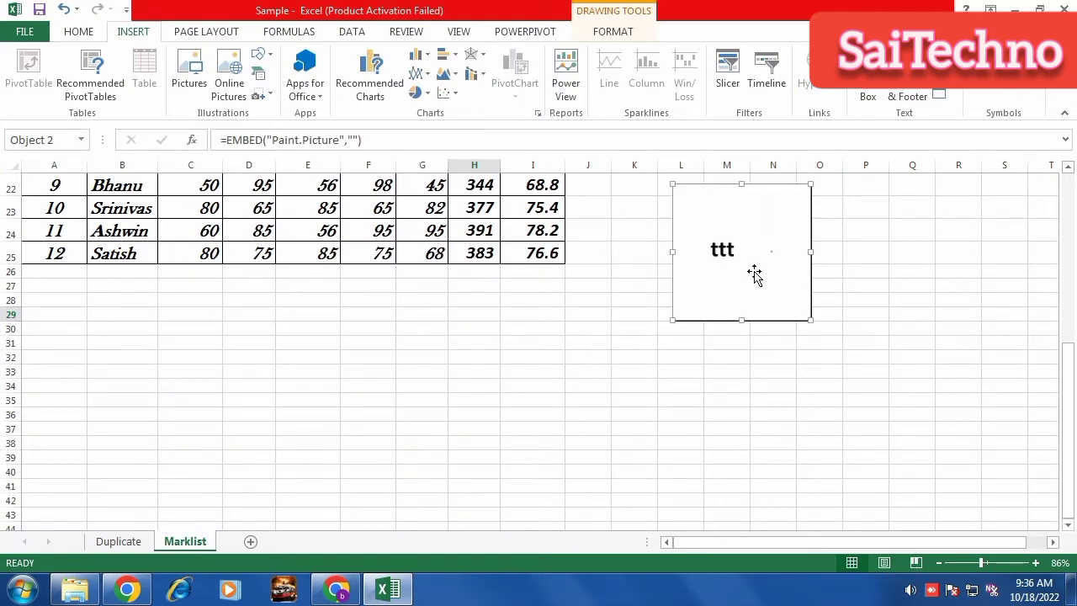
scroll(755, 273, "up", 2)
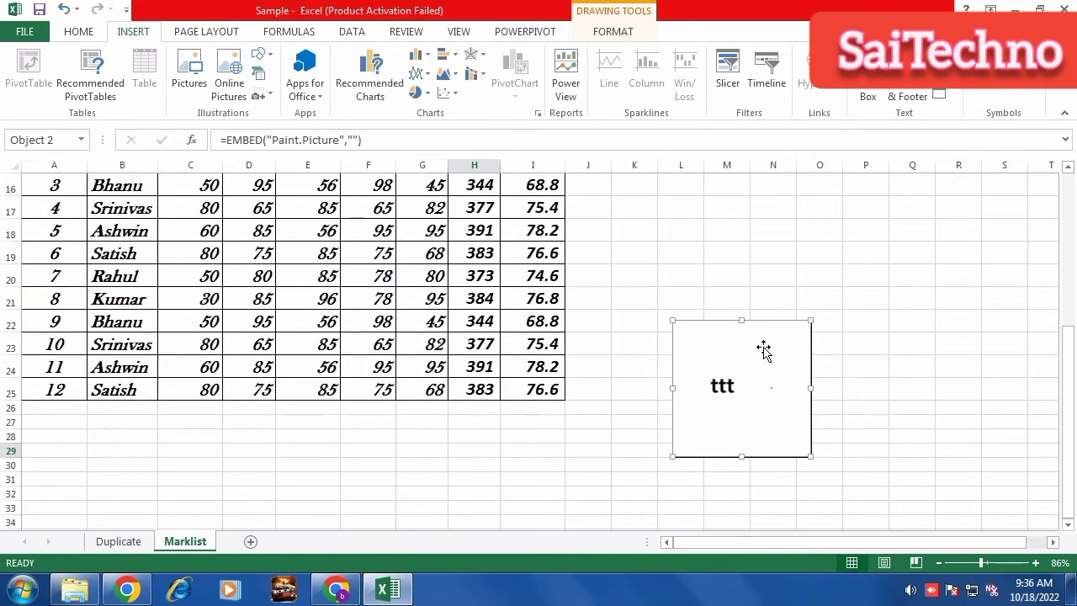
key("Delete")
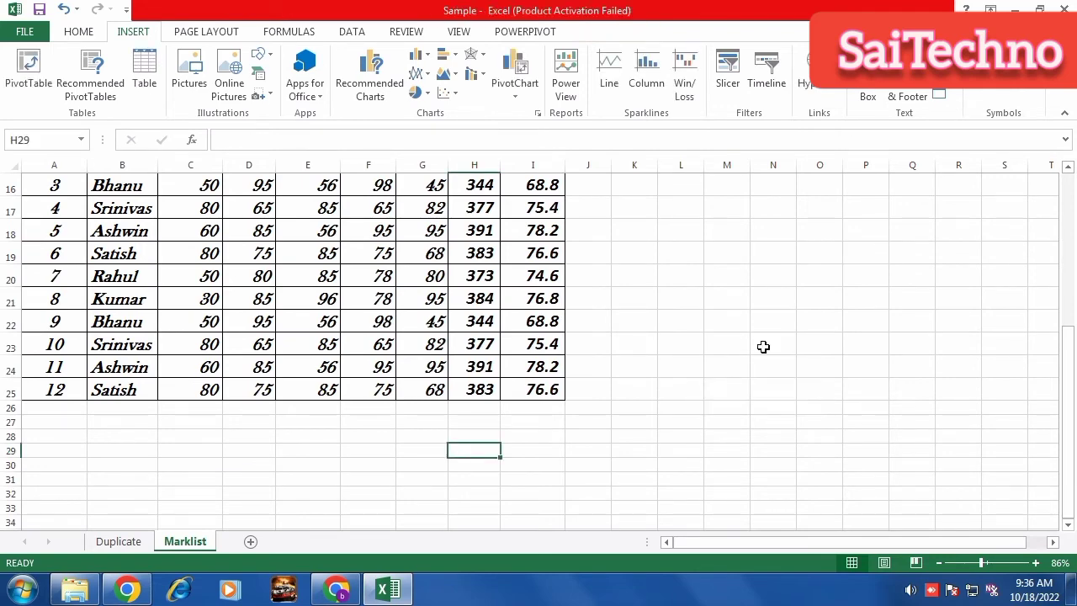
scroll(746, 354, "up", 3)
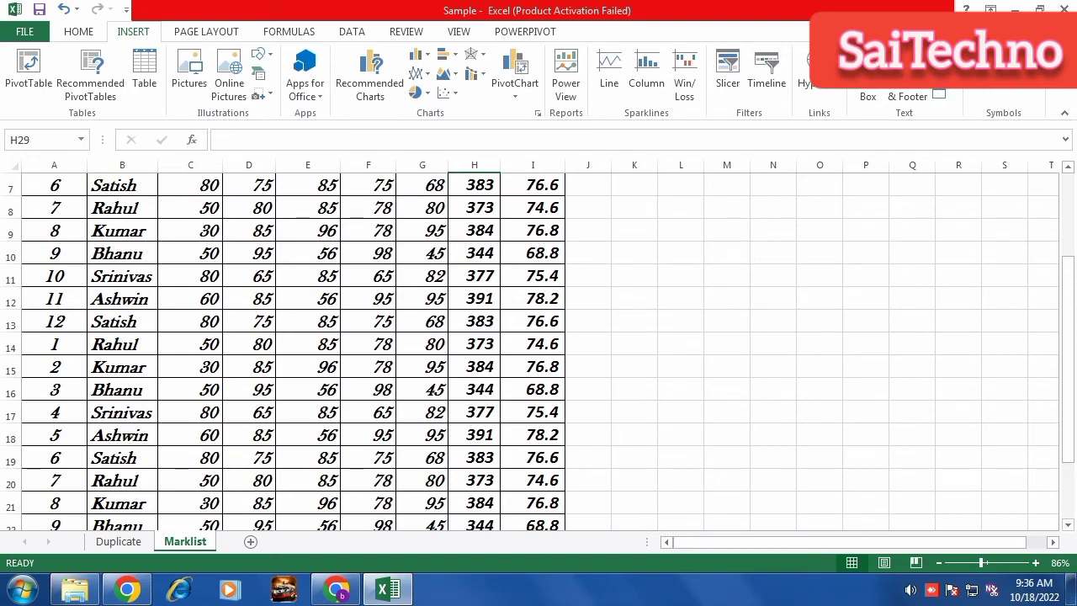
left_click(995, 66)
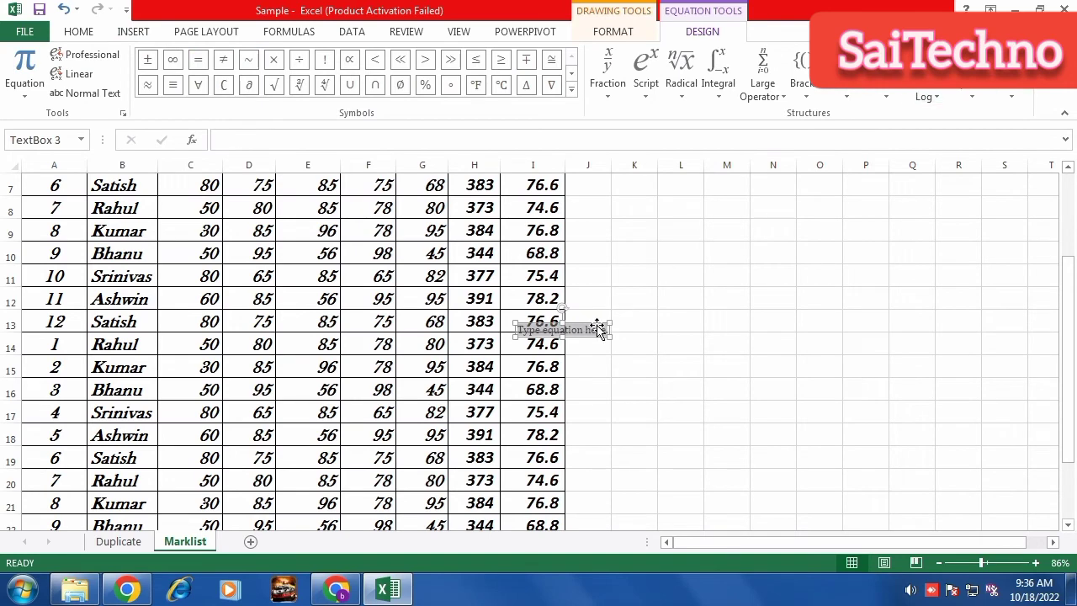
left_click_drag(591, 329, 802, 281)
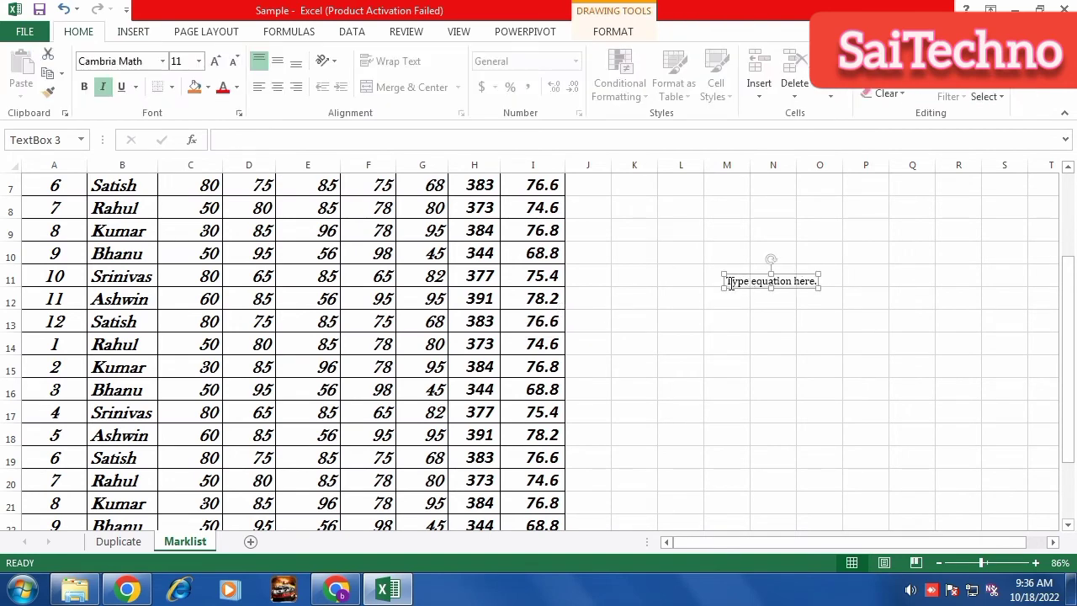
left_click_drag(729, 281, 823, 282)
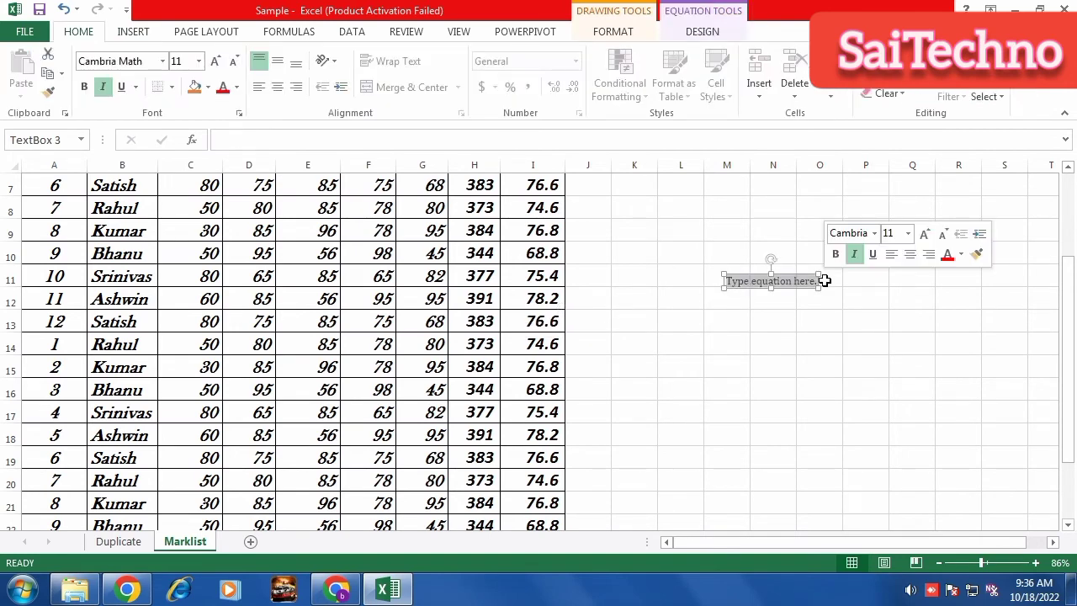
key("Delete")
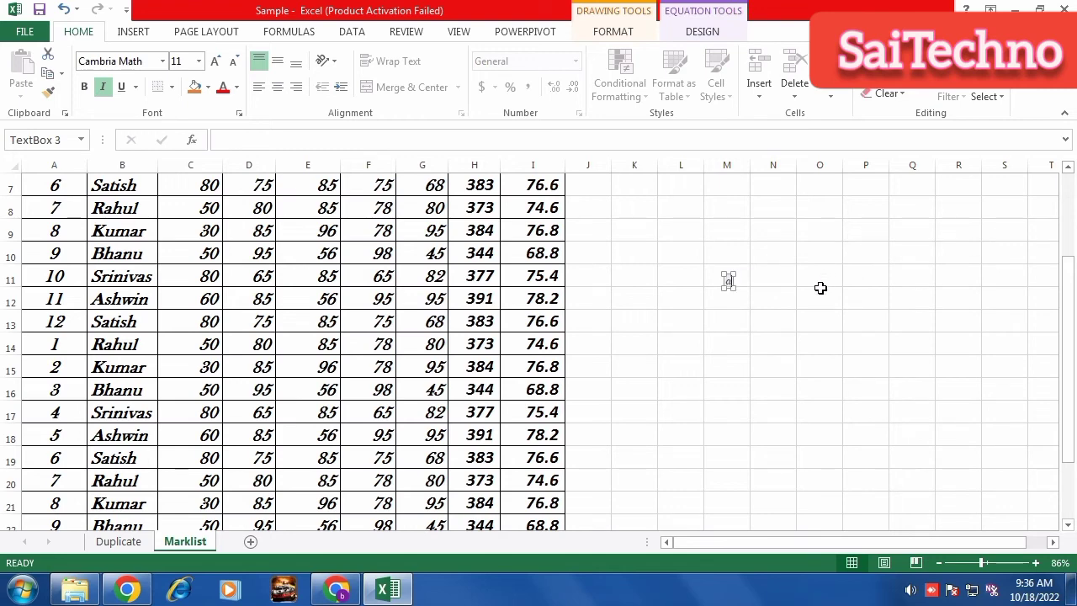
type("a2 + b2")
left_click(798, 353)
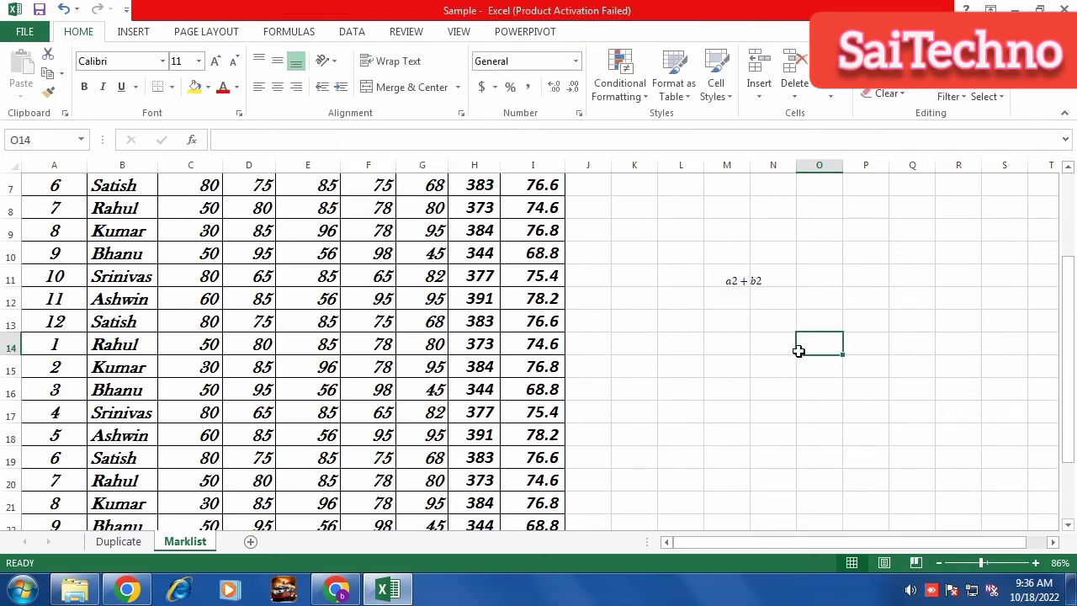
left_click(740, 284)
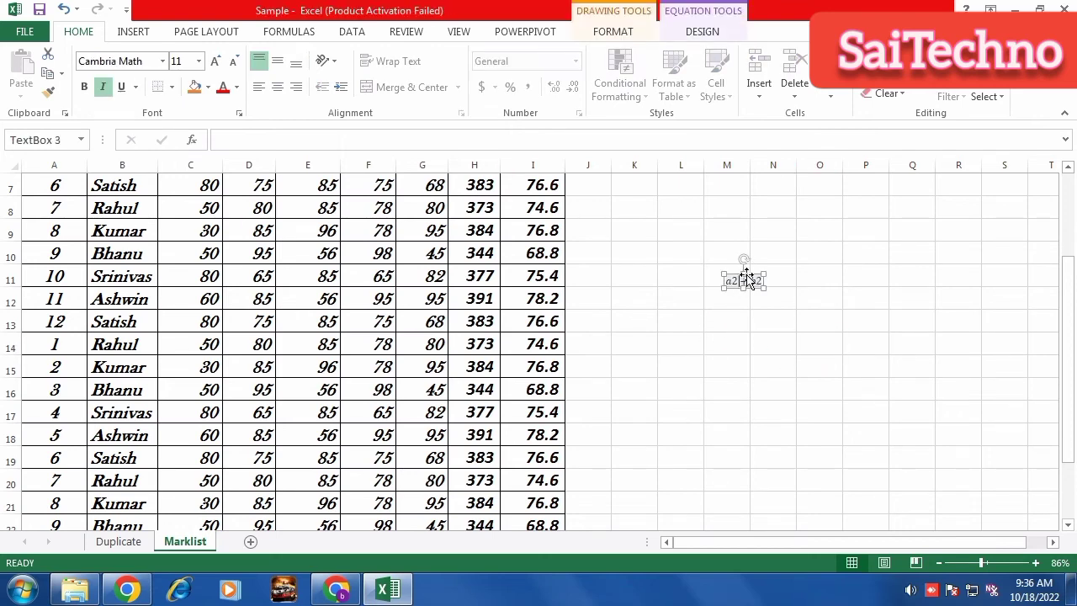
left_click(749, 279)
key("Delete")
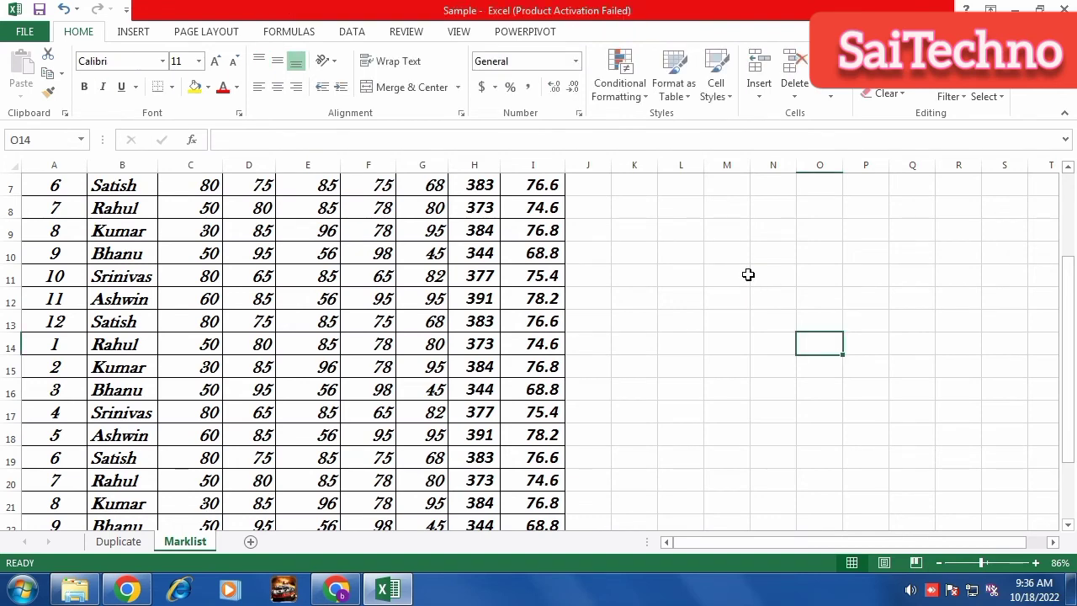
left_click(131, 35)
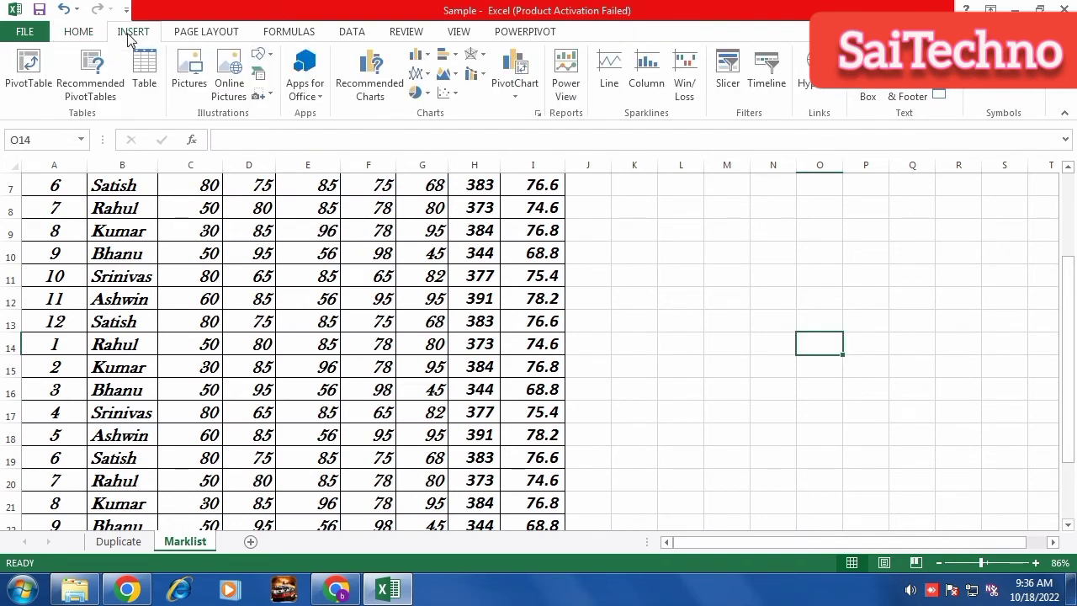
left_click(1000, 89)
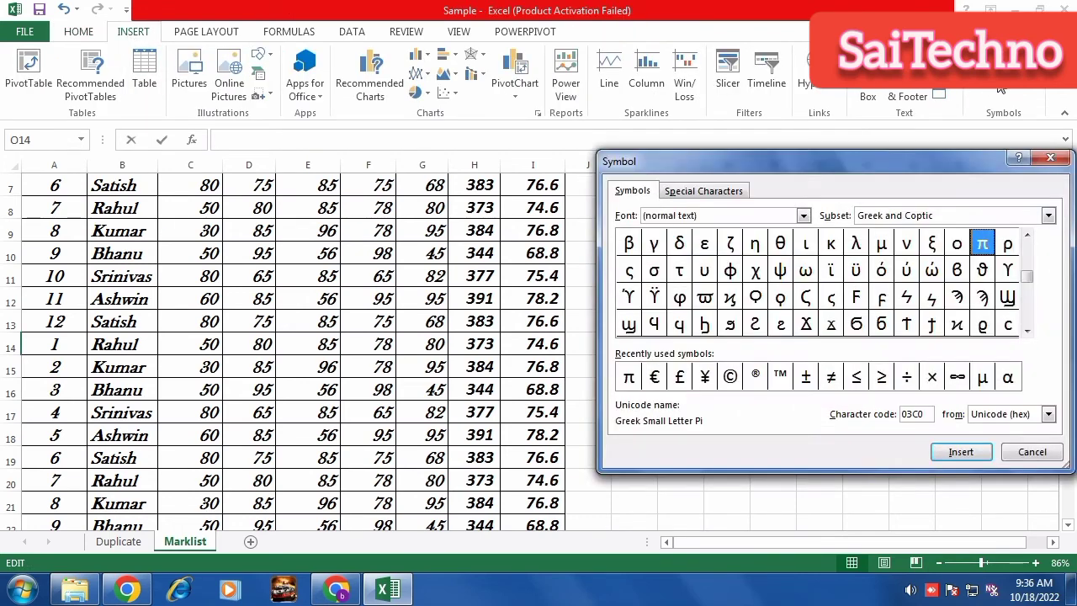
left_click_drag(1027, 275, 1026, 316)
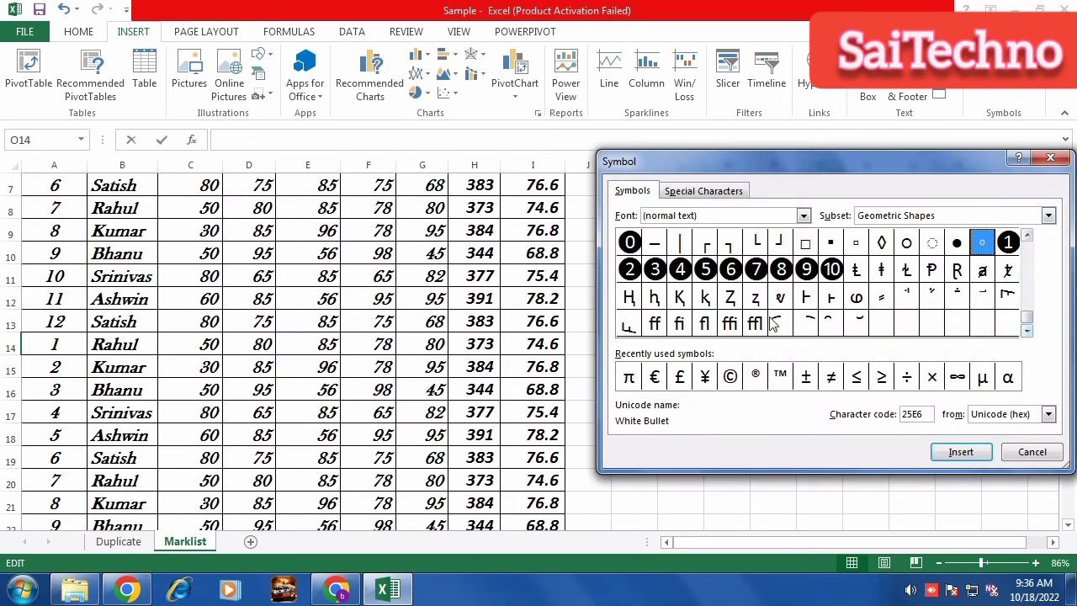
left_click(730, 379)
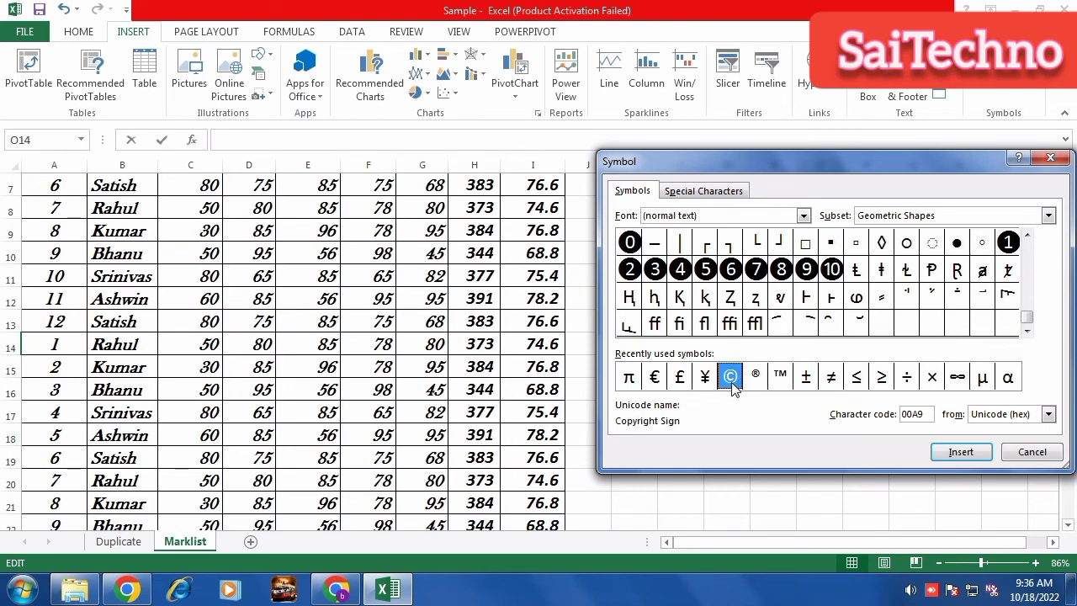
left_click(962, 453)
left_click(964, 454)
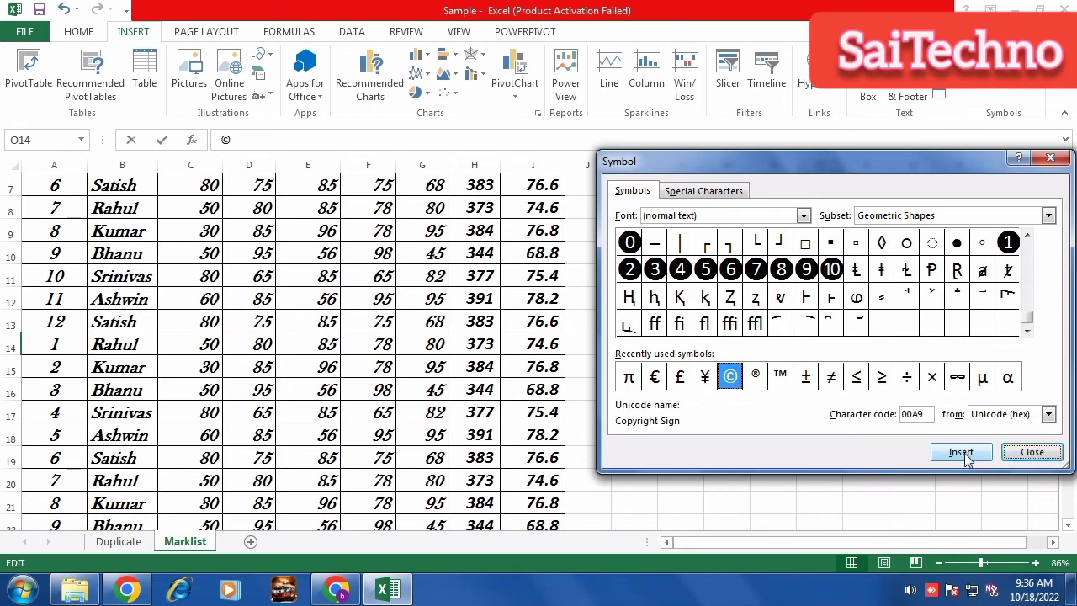
left_click(1029, 452)
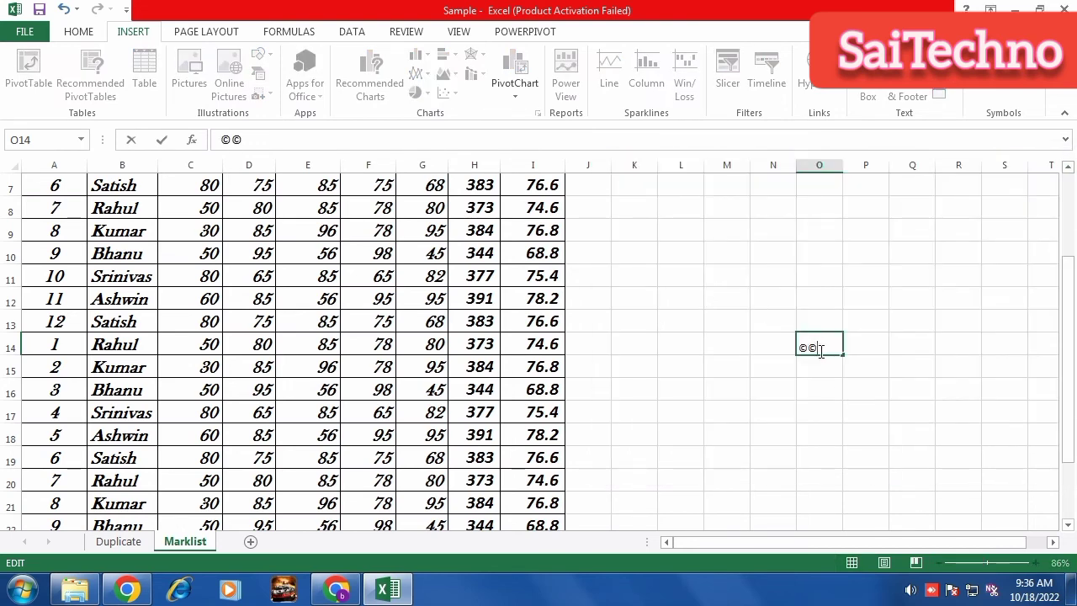
left_click(821, 383)
left_click(818, 345)
double_click(817, 346)
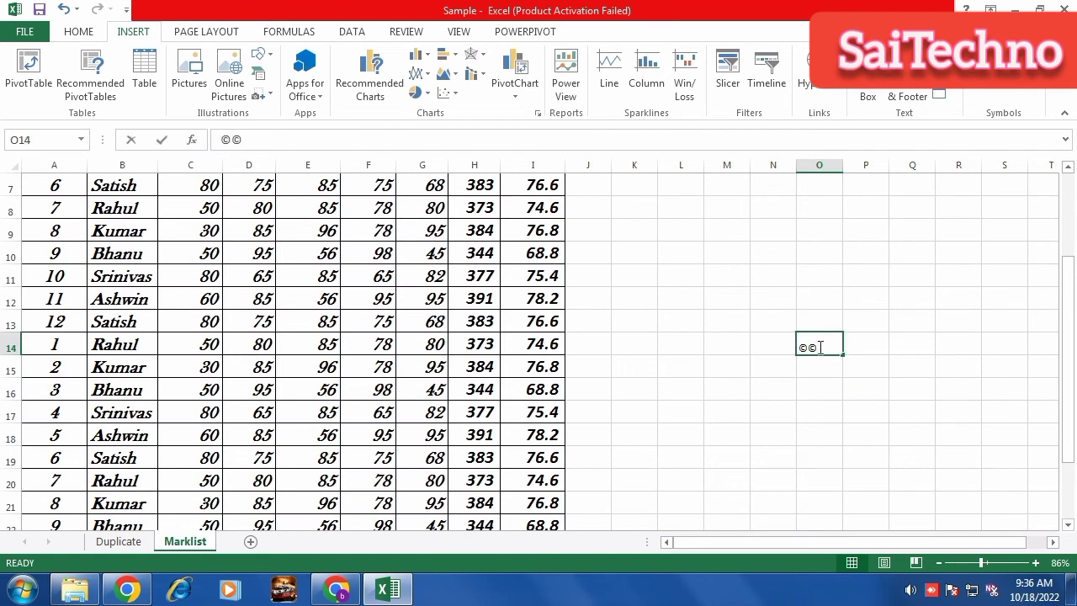
left_click_drag(817, 345, 776, 343)
key("Delete")
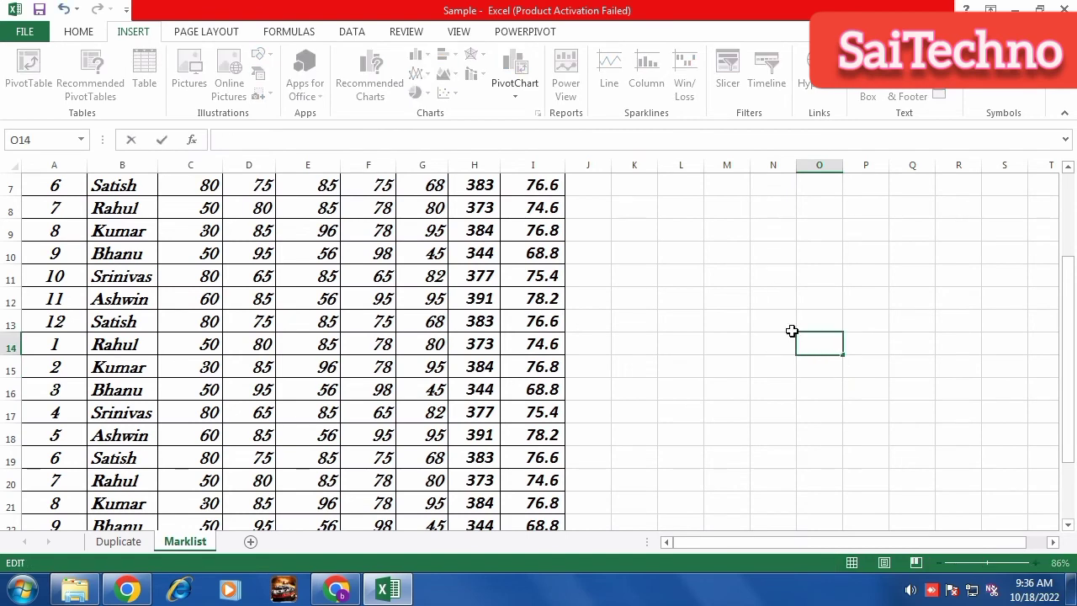
left_click(717, 327)
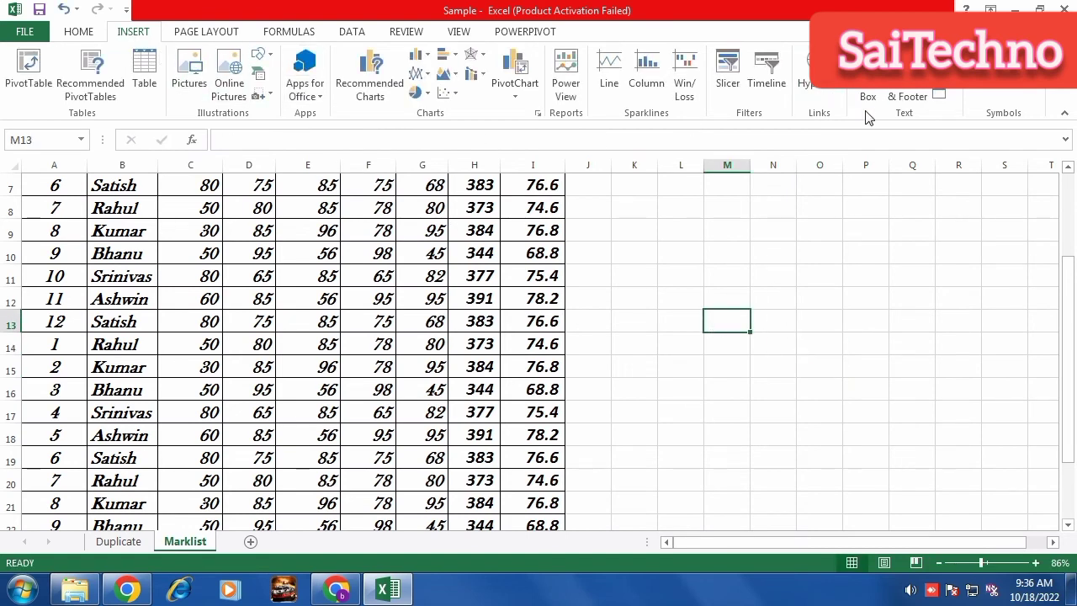